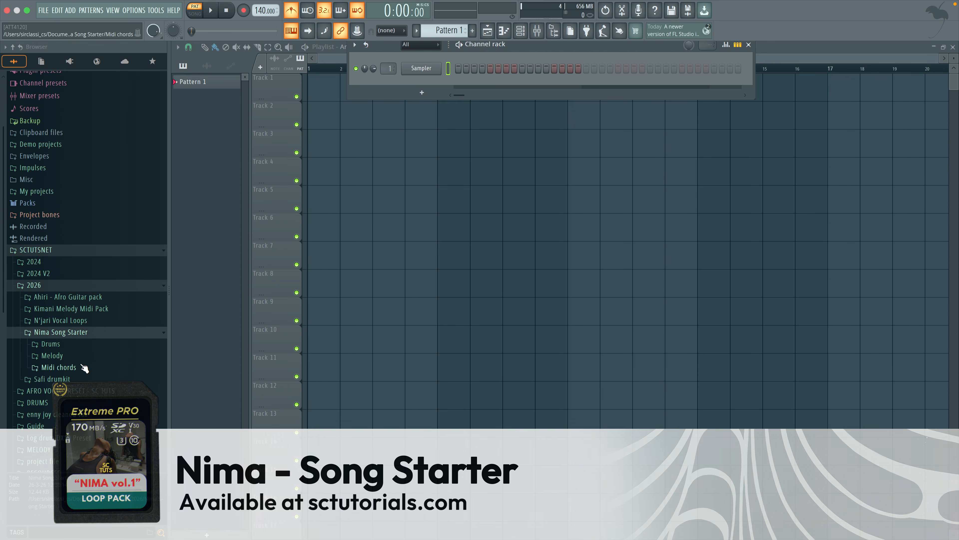
# Expand the Melody folder of the Nima Song Starter pack and glance through its Drums folder.
pyautogui.click(81, 356)
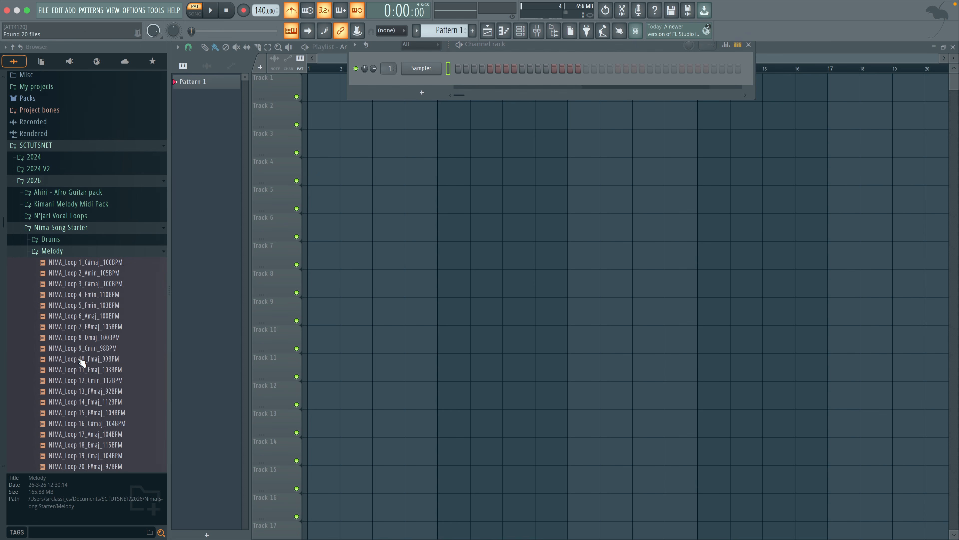
pyautogui.click(72, 242)
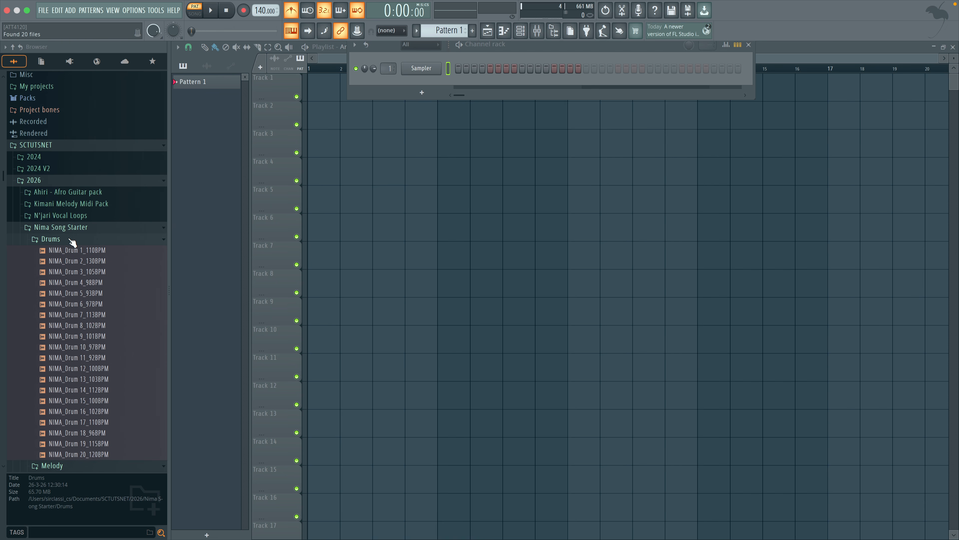
pyautogui.click(72, 242)
pyautogui.scroll(-3, 80, 359)
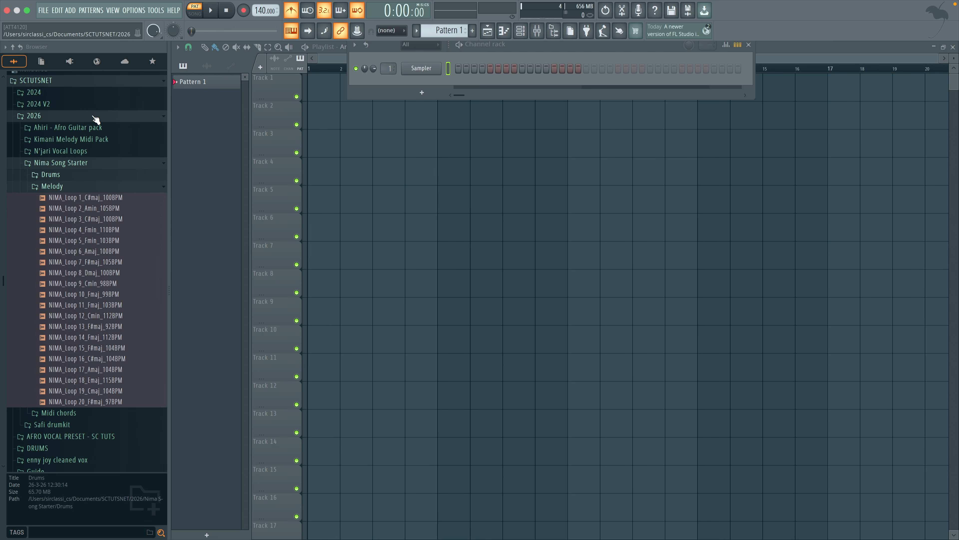
# Preview the first two melody loops and place NIMA_Loop 2_Amin_105BPM at the start of Track 1.
pyautogui.click(107, 201)
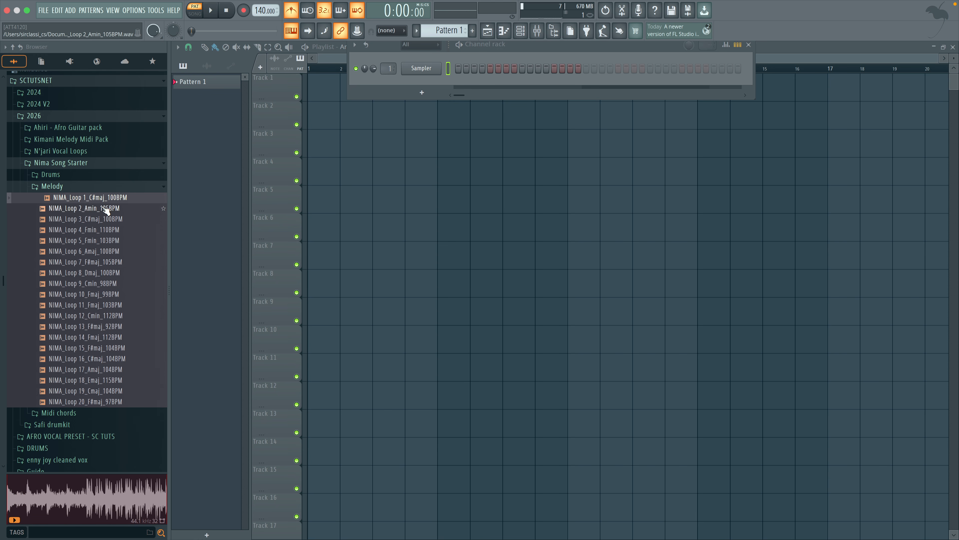
pyautogui.click(104, 210)
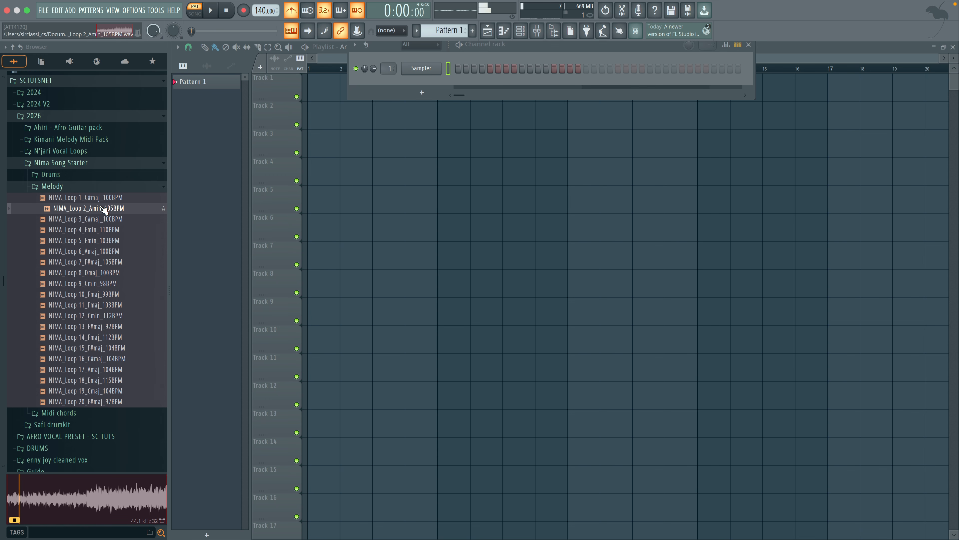
pyautogui.moveTo(103, 211); pyautogui.dragTo(407, 173)
# Set the project tempo to 97 BPM.
pyautogui.rightClick(260, 13)
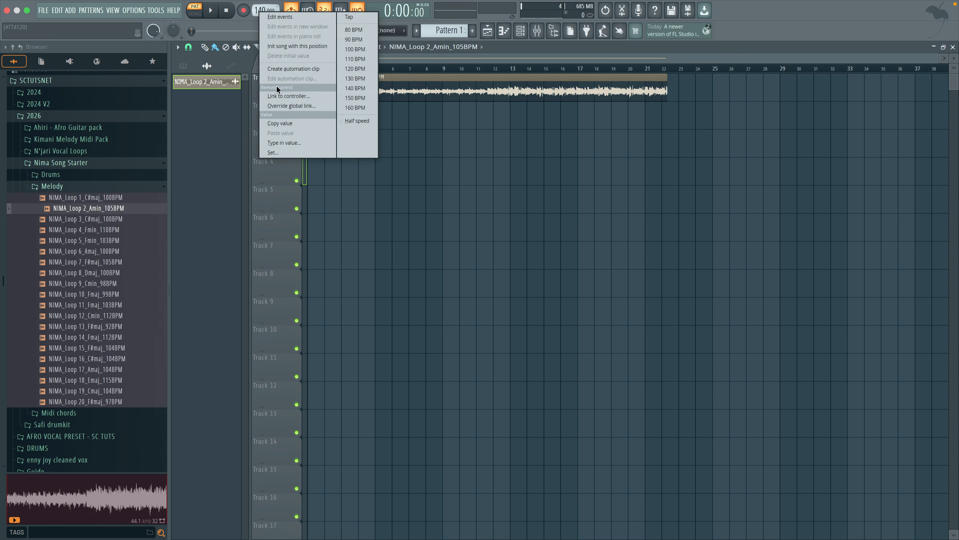
pyautogui.click(289, 143)
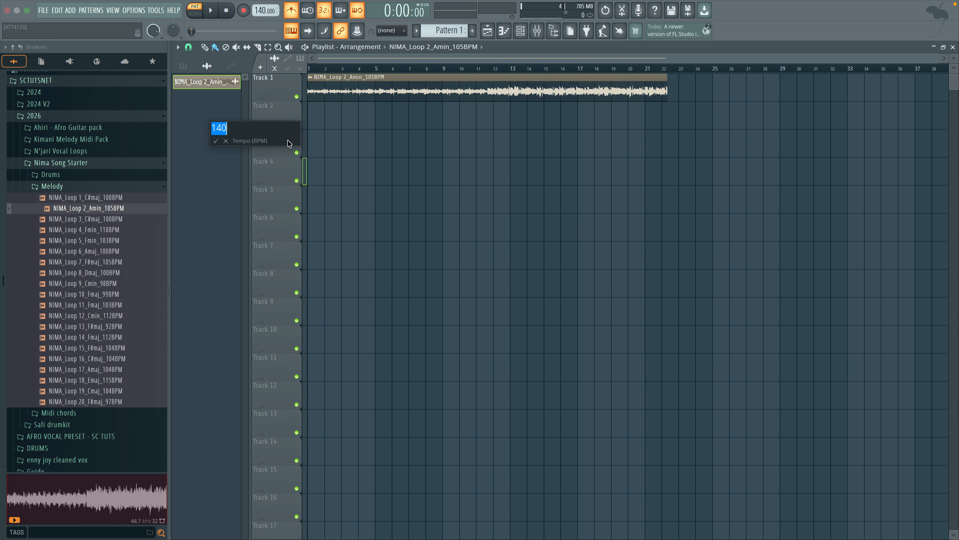
pyautogui.write('97')
pyautogui.press('Return')
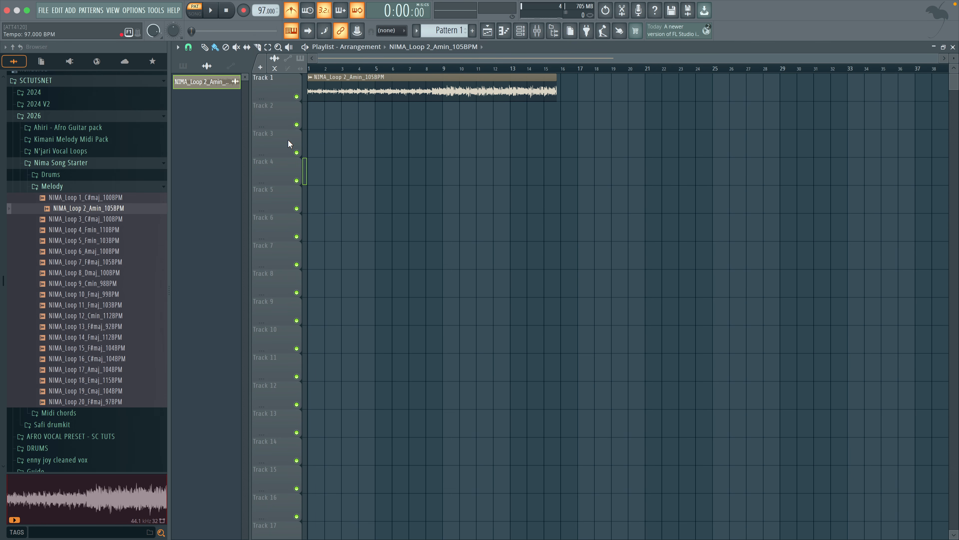
# Time-stretch the Track 1 loop clip to fill 16 bars, ending at bar 17, and set its stretching mode to Stretch.
pyautogui.doubleClick(452, 76)
pyautogui.moveTo(427, 101); pyautogui.dragTo(540, 184)
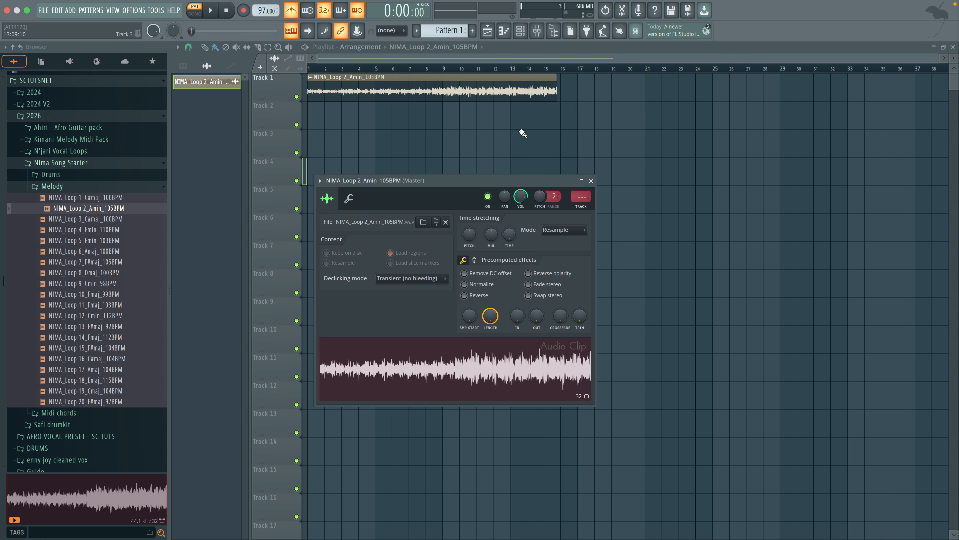
pyautogui.press('Escape')
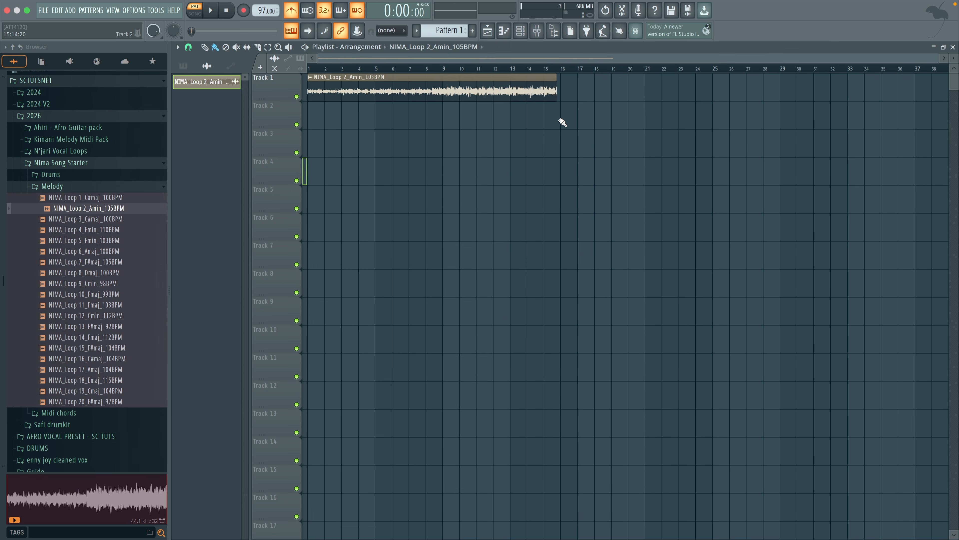
pyautogui.doubleClick(506, 97)
pyautogui.moveTo(508, 236); pyautogui.dragTo(509, 228)
pyautogui.click(554, 236)
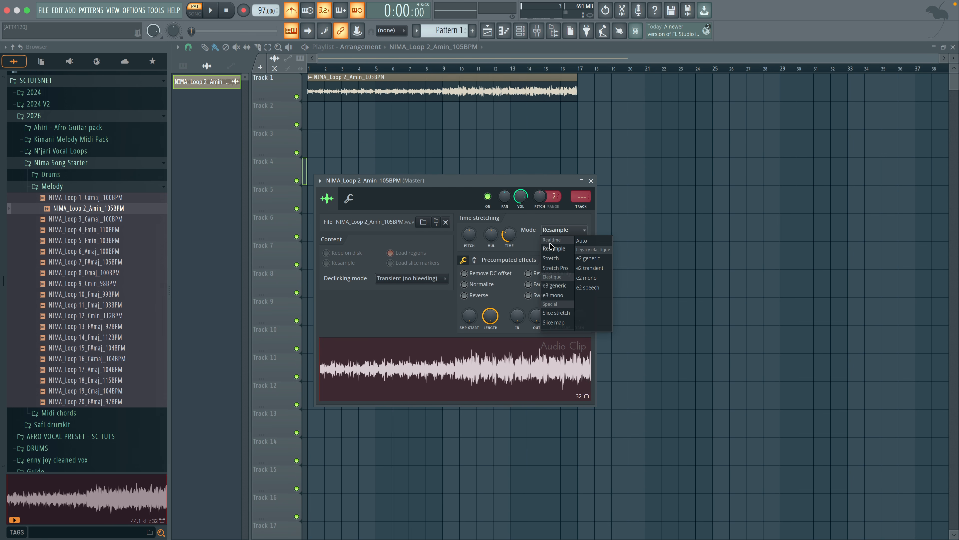
pyautogui.click(561, 252)
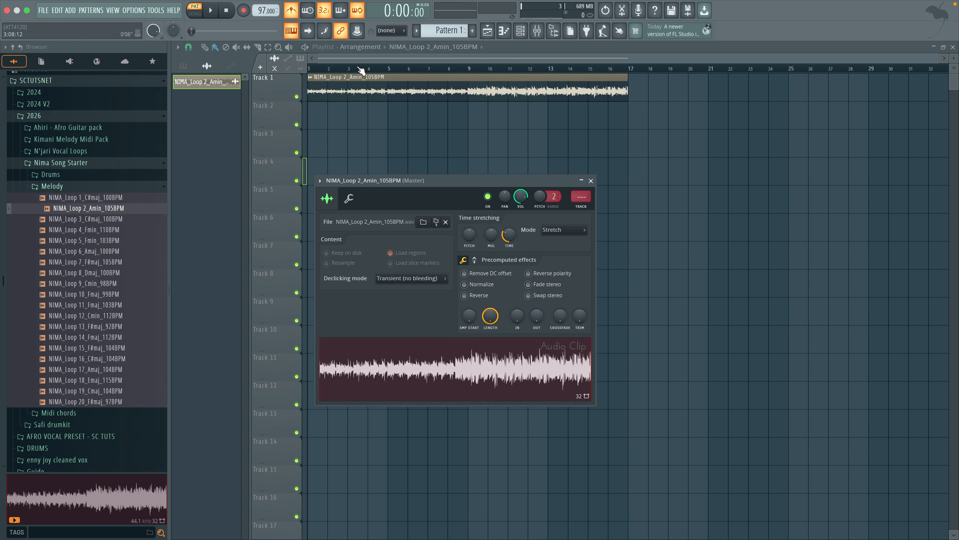
# Play the loop from the start of the song and switch off the metronome.
pyautogui.moveTo(327, 69); pyautogui.dragTo(307, 67)
pyautogui.press('space')
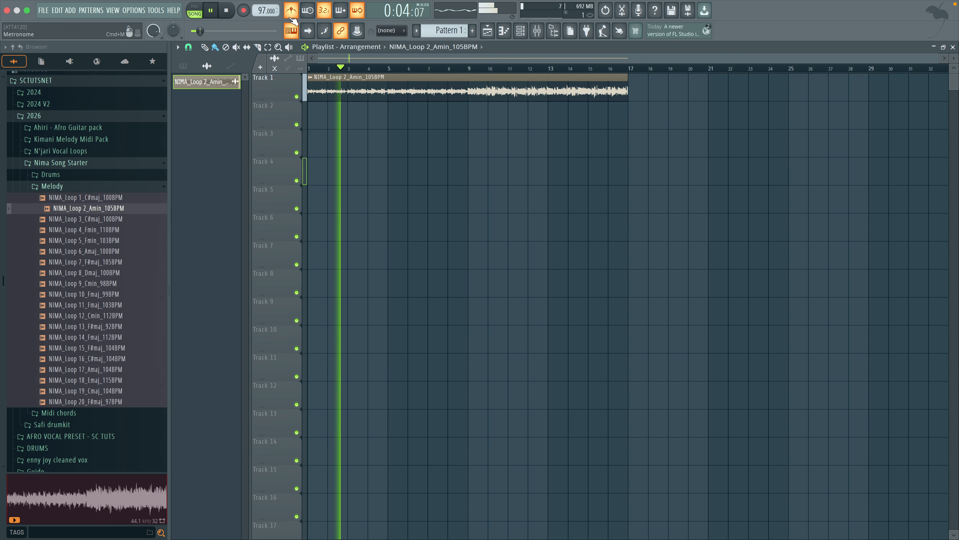
pyautogui.press('space')
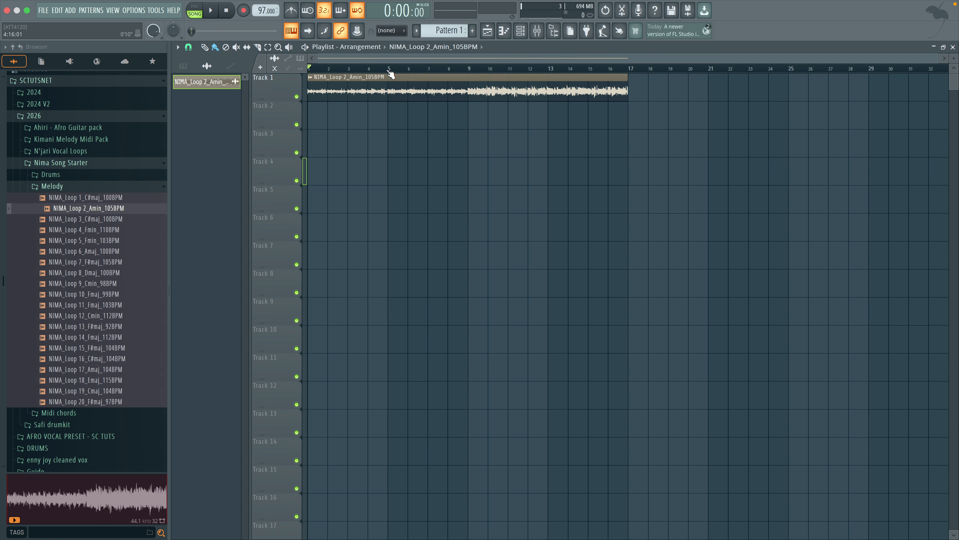
# Listen to the loop from bars 1, 5, 9 and 13 to compare its four-bar sections.
pyautogui.click(371, 72)
pyautogui.click(307, 72)
pyautogui.press('space')
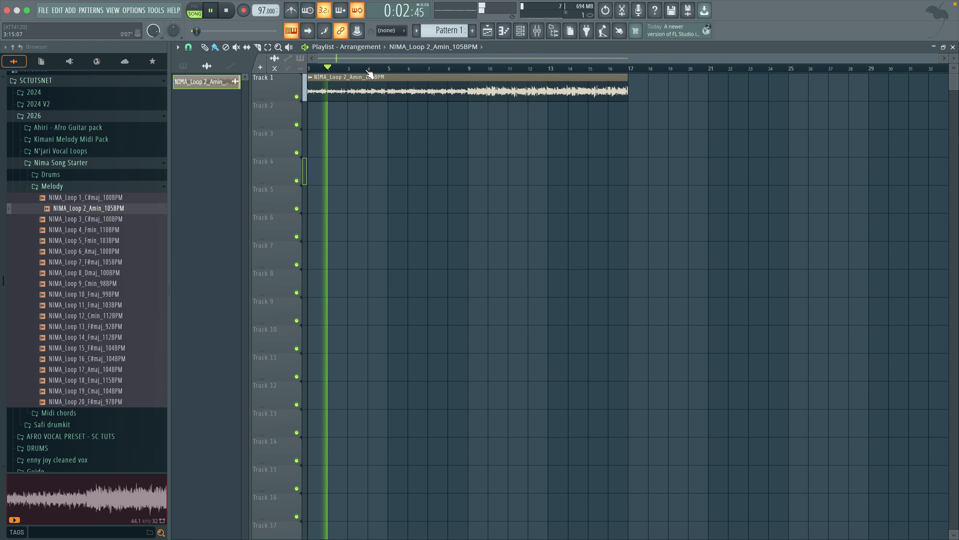
pyautogui.click(386, 71)
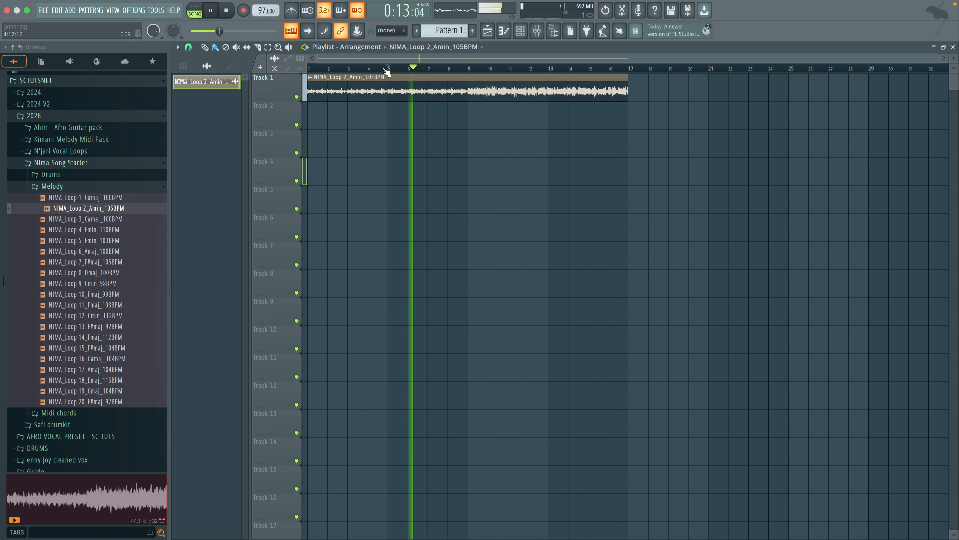
pyautogui.press('space')
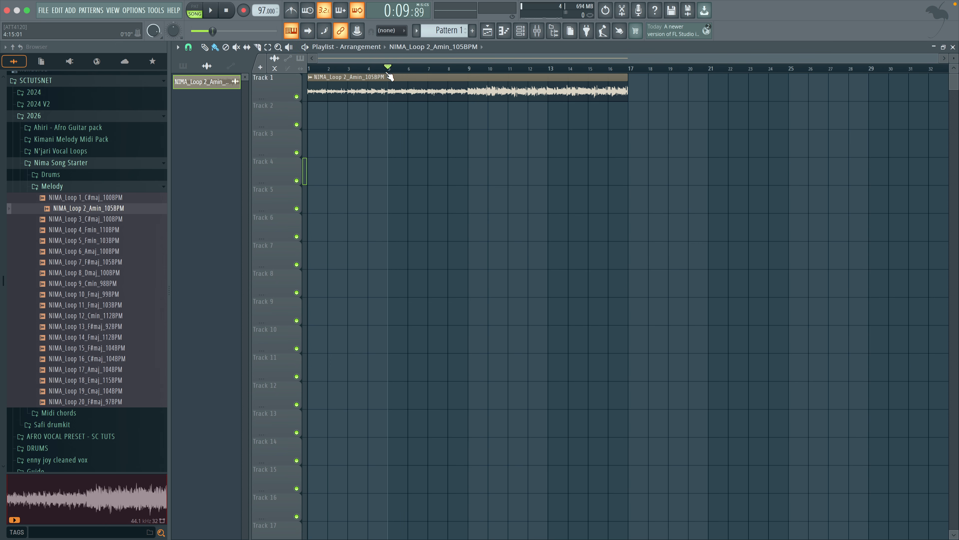
pyautogui.click(468, 70)
pyautogui.press('space')
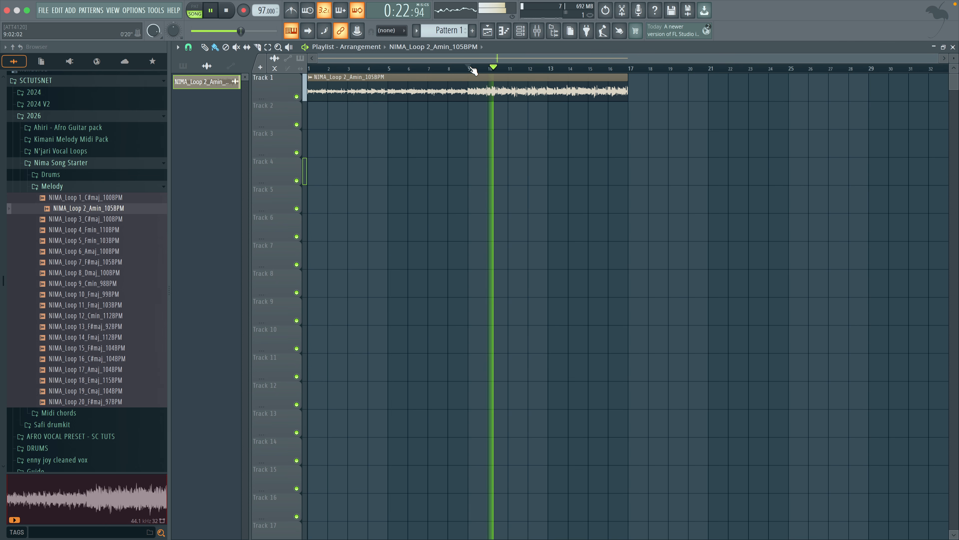
pyautogui.press('space')
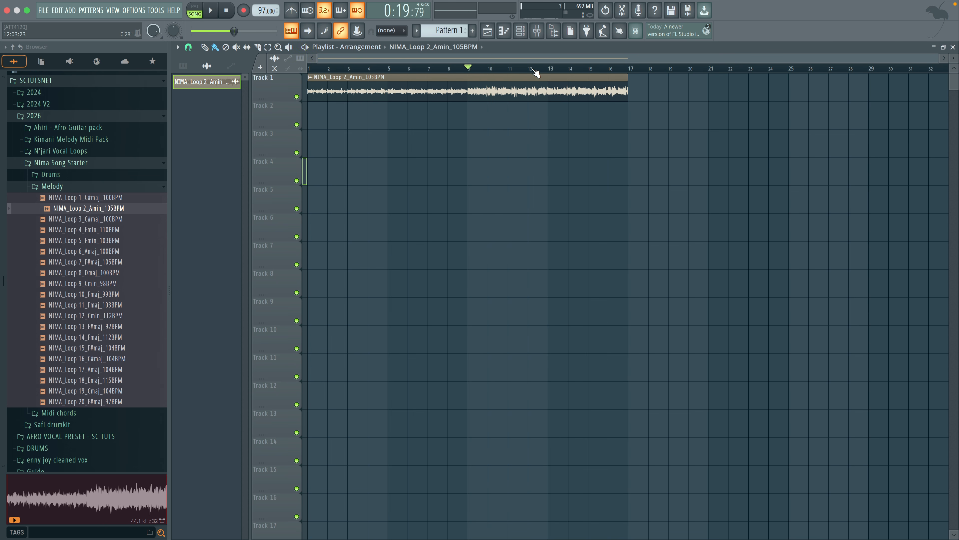
pyautogui.click(548, 70)
pyautogui.press('space')
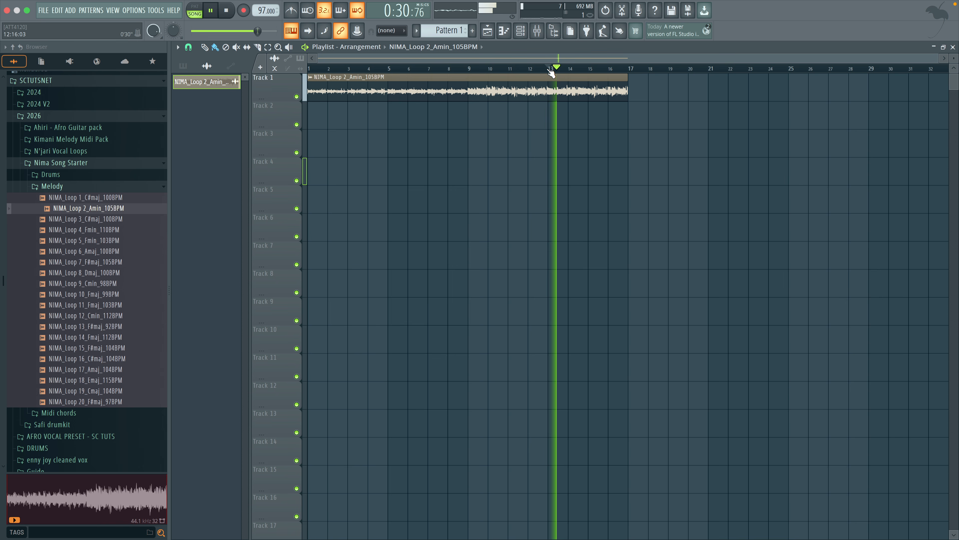
pyautogui.press('space')
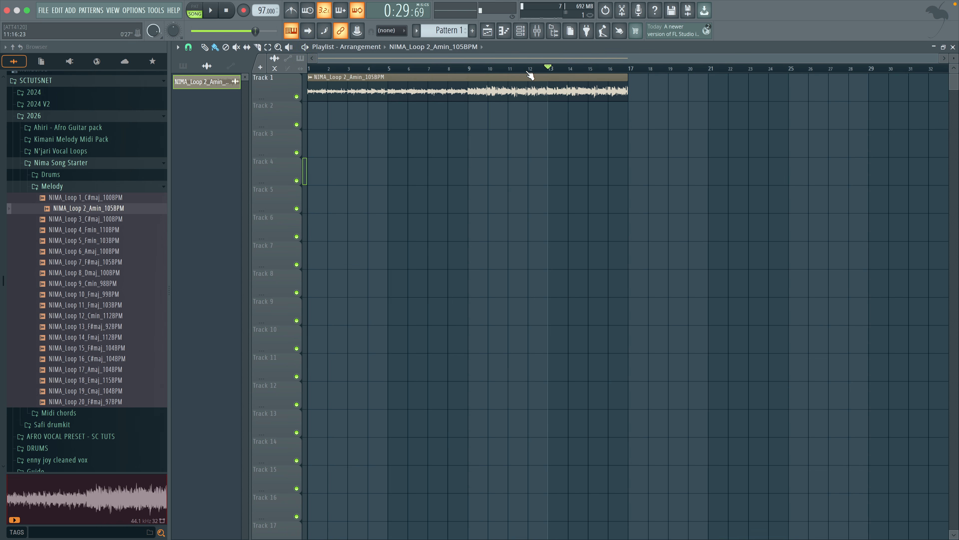
# Slice the Track 1 loop clip at bars 5, 9 and 13, and select the resulting sections in turn.
pyautogui.click(267, 48)
pyautogui.moveTo(474, 108); pyautogui.dragTo(472, 107)
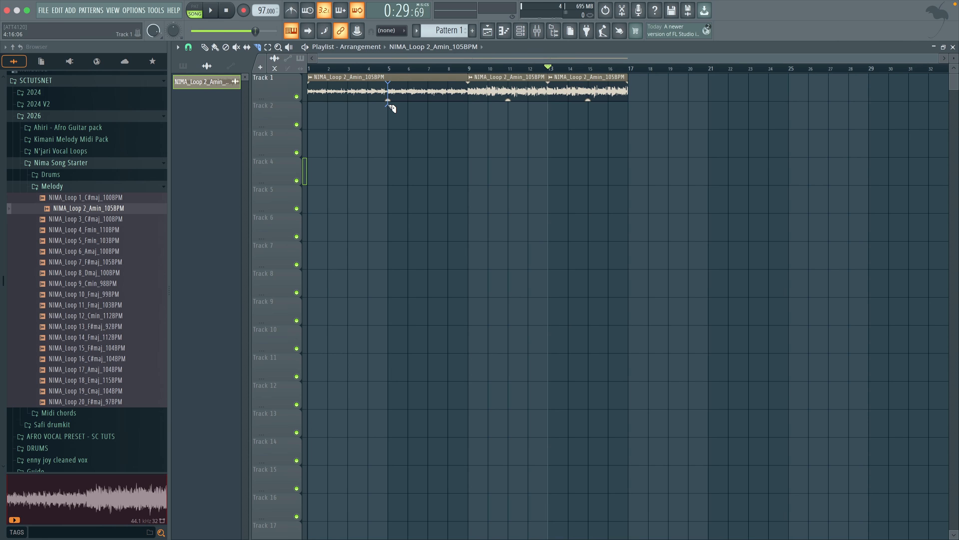
pyautogui.press('space')
pyautogui.moveTo(361, 104); pyautogui.dragTo(330, 87)
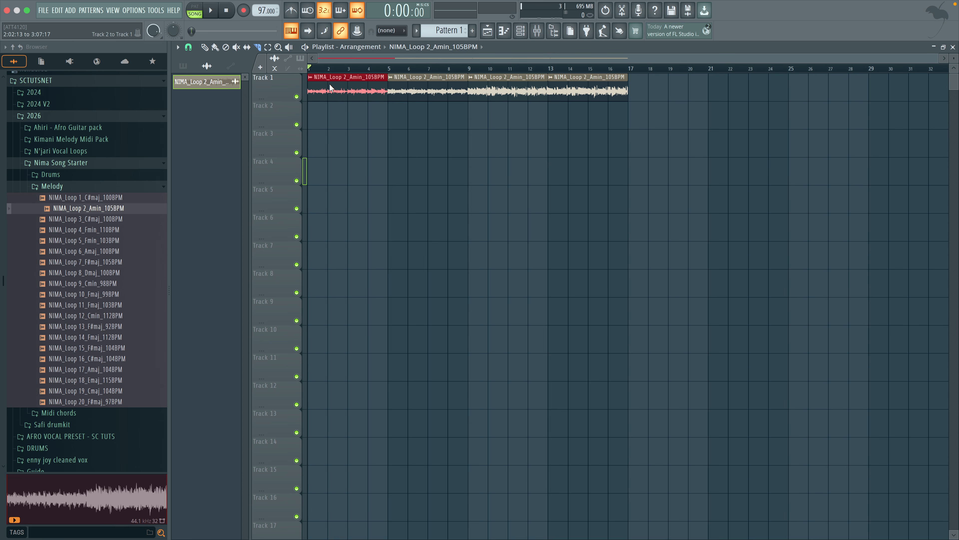
pyautogui.moveTo(422, 94)
pyautogui.mouseDown()
pyautogui.moveTo(460, 103)
pyautogui.moveTo(443, 100)
pyautogui.moveTo(513, 89)
pyautogui.mouseUp()
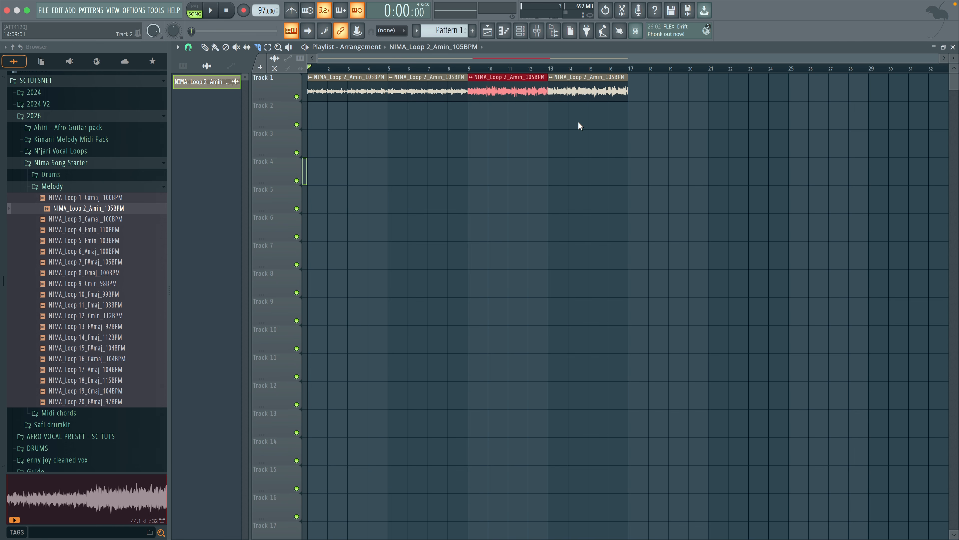
pyautogui.moveTo(593, 127); pyautogui.dragTo(578, 90)
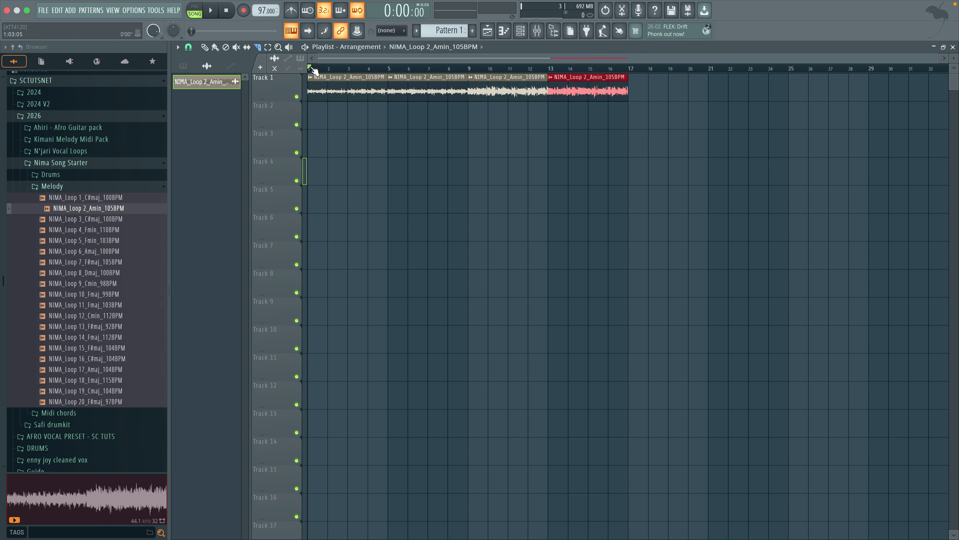
# Set the melody loop's channel volume to 69%.
pyautogui.doubleClick(312, 80)
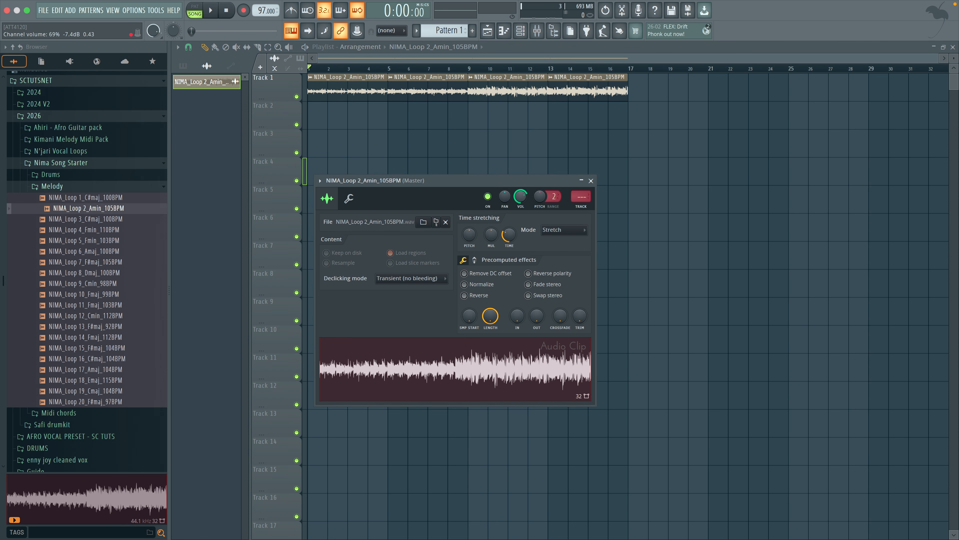
pyautogui.press('Escape')
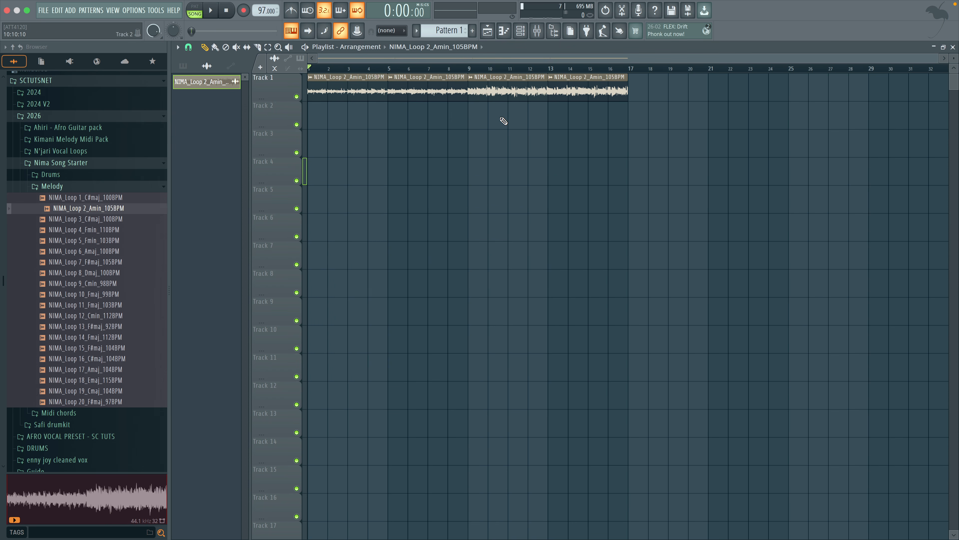
# Show the channel rack and open the KICK folder among the Safi drumkit's one shots.
pyautogui.click(520, 30)
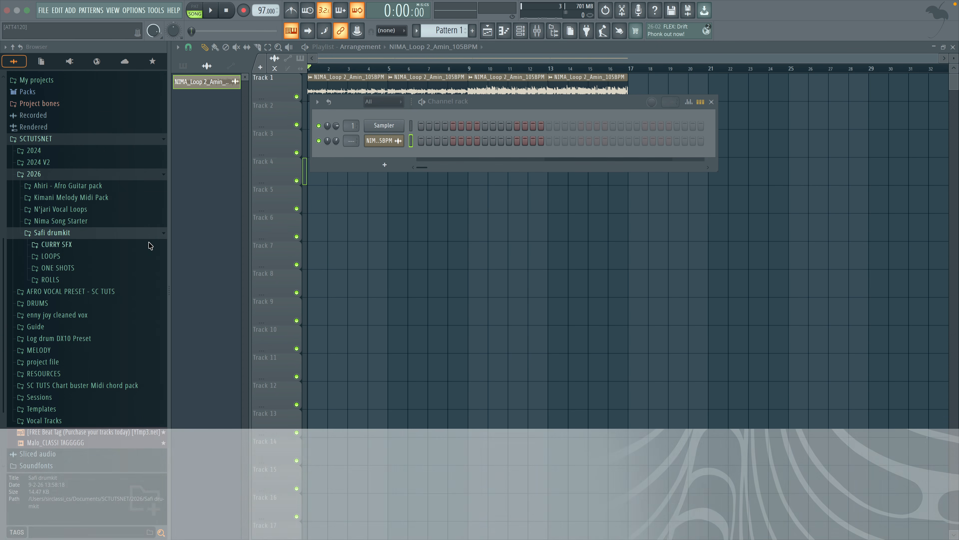
pyautogui.scroll(-2, 95, 246)
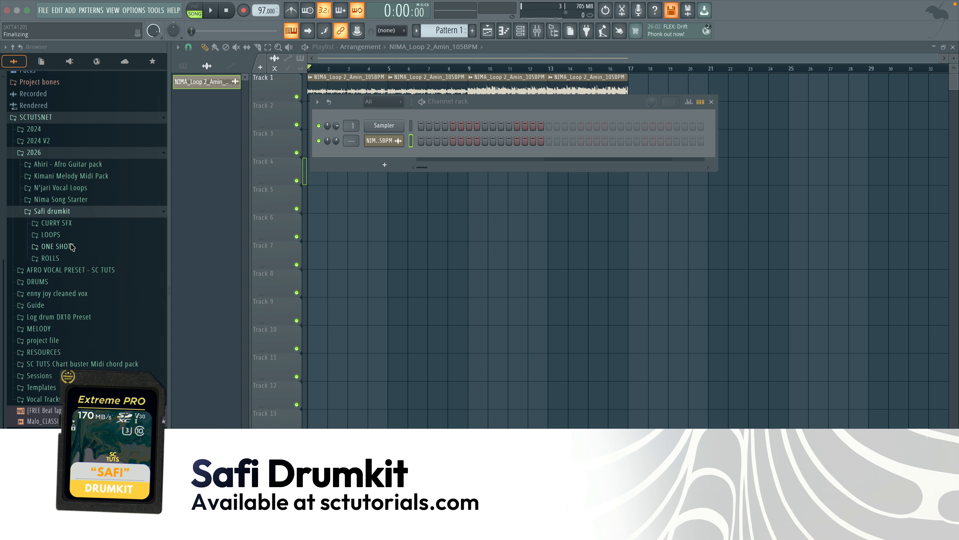
pyautogui.click(62, 249)
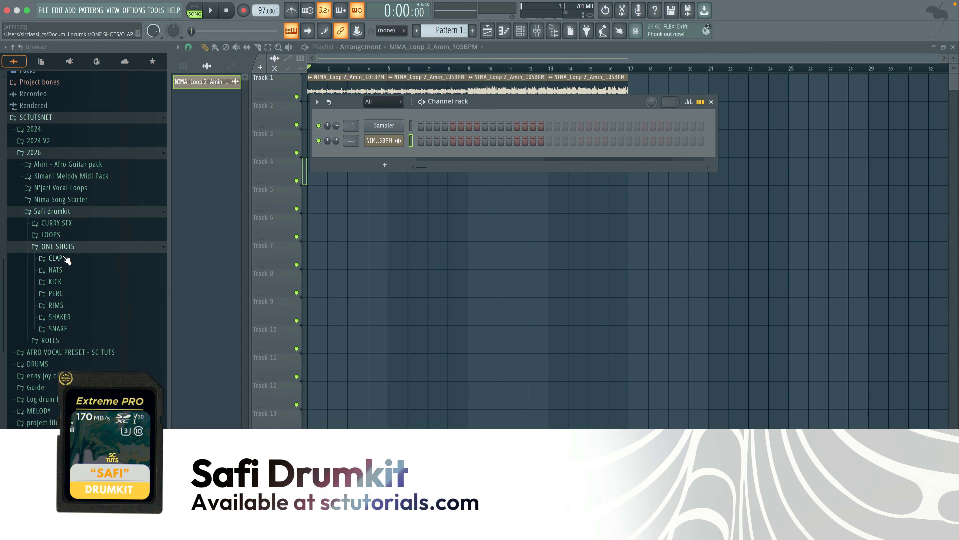
pyautogui.click(69, 282)
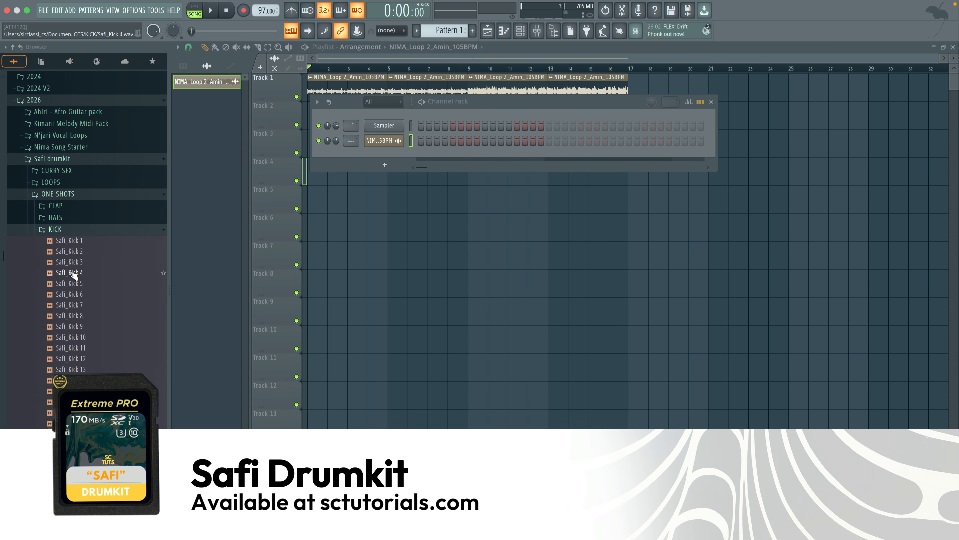
# Audition several Safi kick samples and add Safi_Kick 15 to the channel rack as a new channel.
pyautogui.click(74, 262)
pyautogui.click(74, 294)
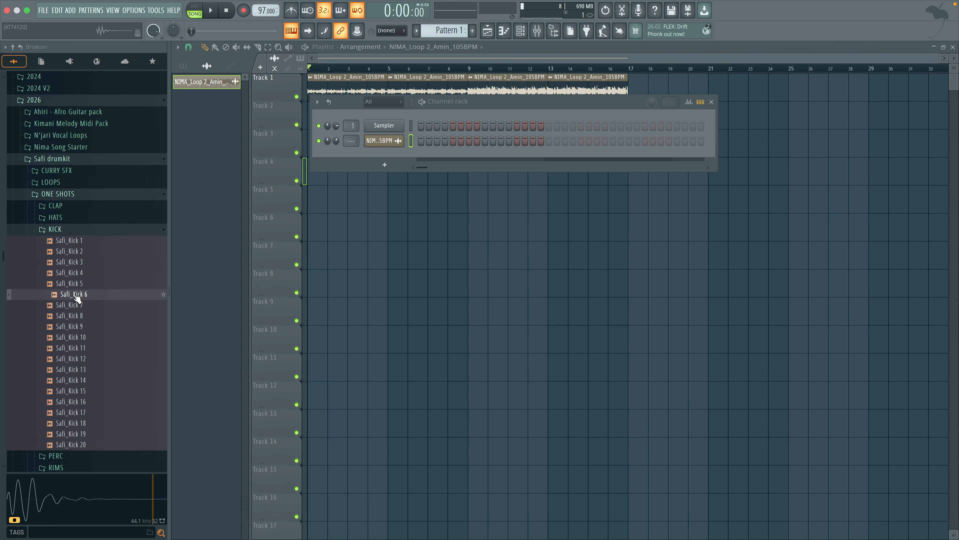
pyautogui.click(86, 337)
pyautogui.click(92, 359)
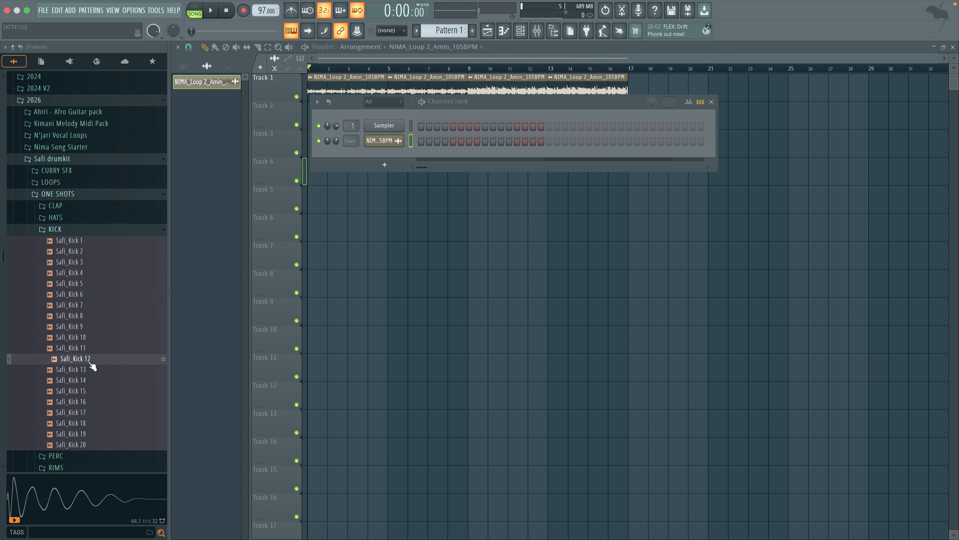
pyautogui.click(90, 380)
pyautogui.click(91, 393)
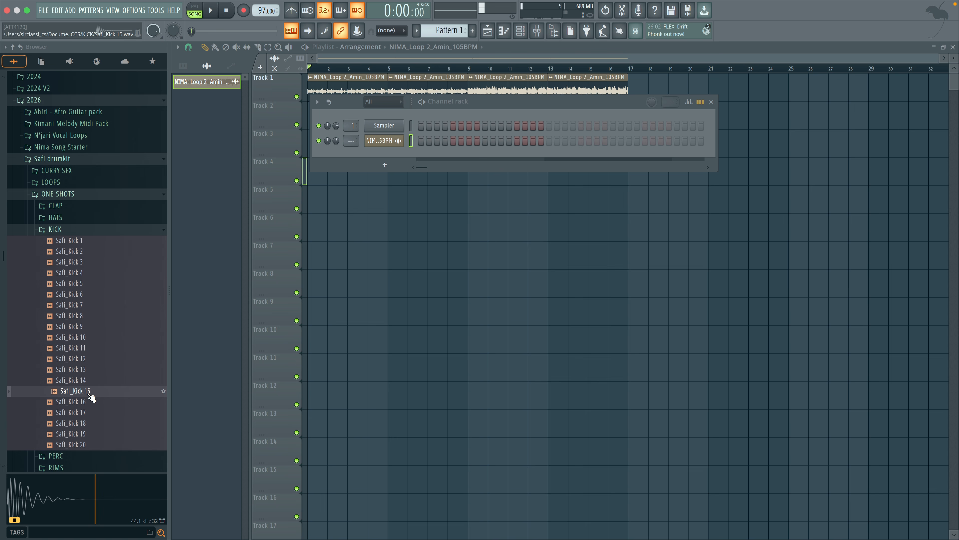
pyautogui.moveTo(91, 397); pyautogui.dragTo(363, 160)
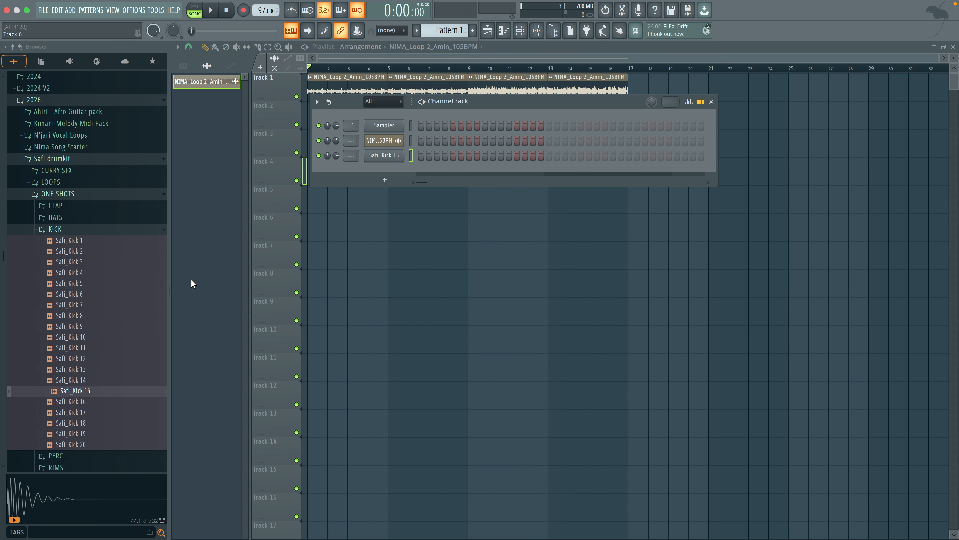
# Add Safi_Rim 2 from the RIMS folder as a new channel and activate step 1 of Safi_Kick 15.
pyautogui.scroll(-5, 60, 239)
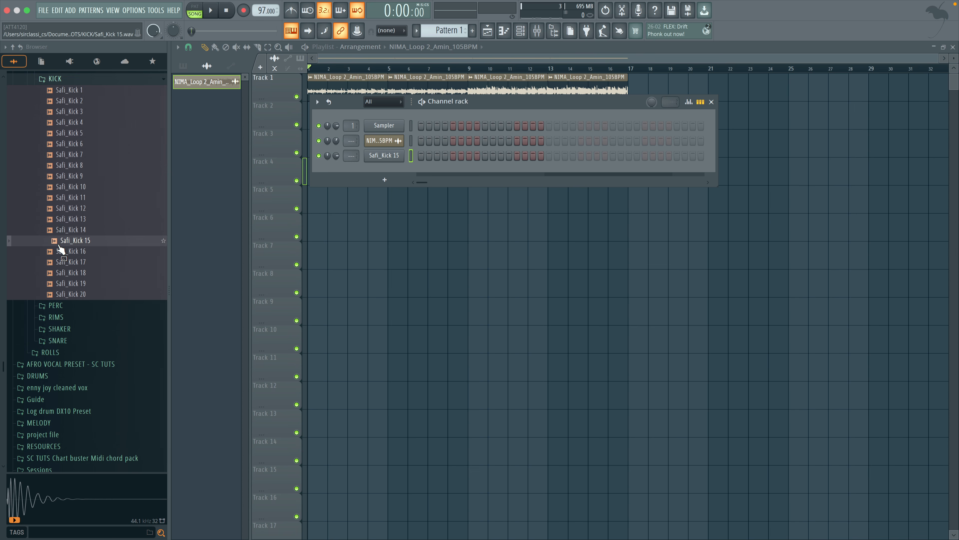
pyautogui.click(60, 319)
pyautogui.click(83, 275)
pyautogui.moveTo(84, 278); pyautogui.dragTo(389, 178)
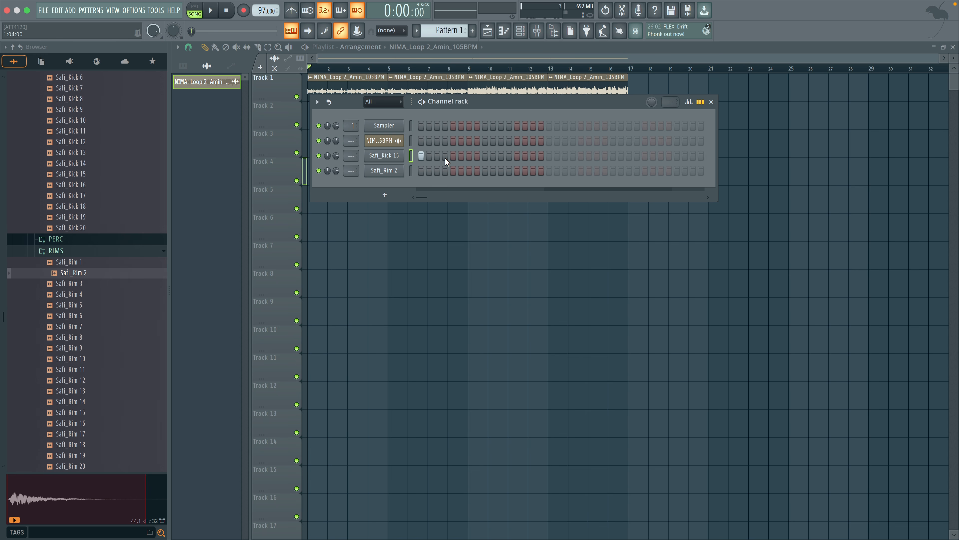
# Hide the channel rack and place a Pattern 1 clip at bar 1 of Track 2 in the playlist.
pyautogui.rightClick(268, 160)
pyautogui.click(305, 125)
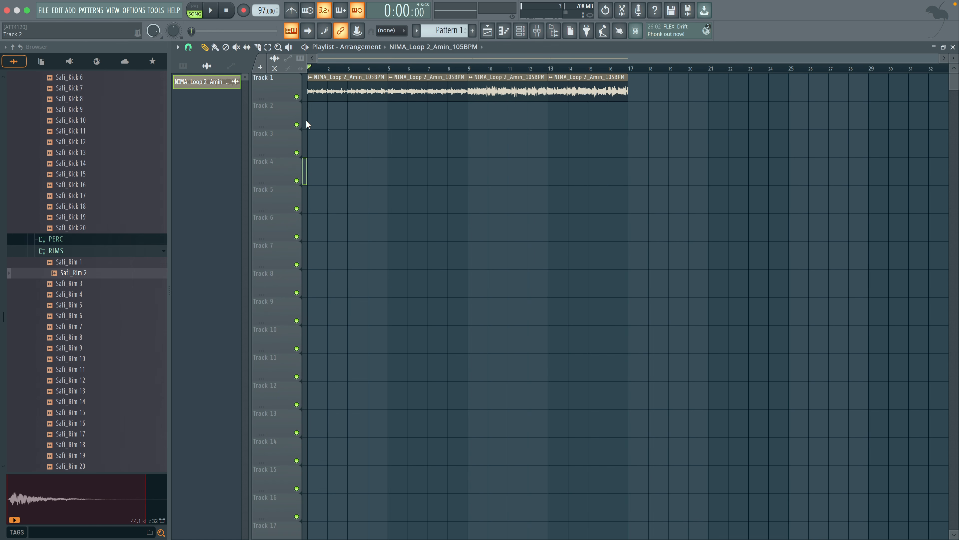
pyautogui.click(313, 122)
pyautogui.rightClick(340, 115)
pyautogui.click(445, 31)
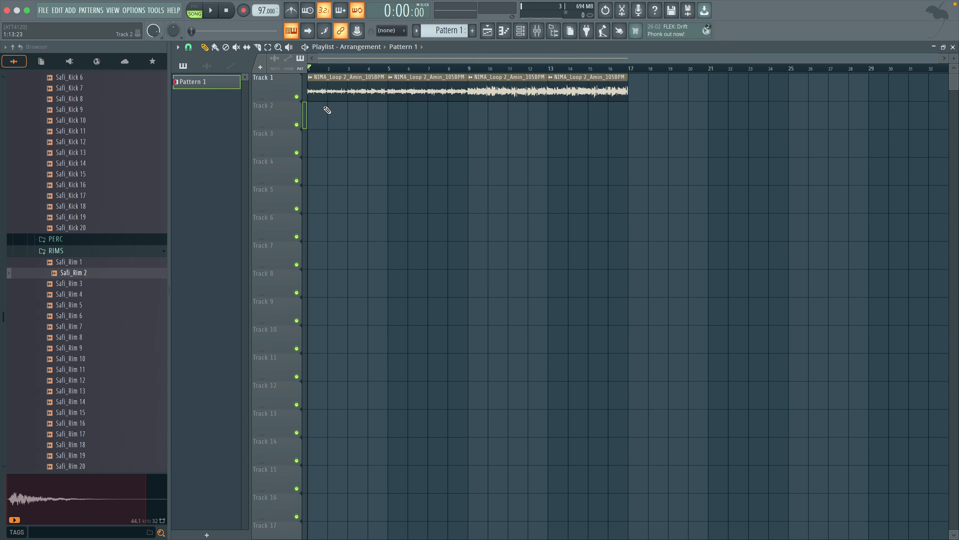
pyautogui.click(331, 112)
pyautogui.moveTo(337, 114); pyautogui.dragTo(318, 115)
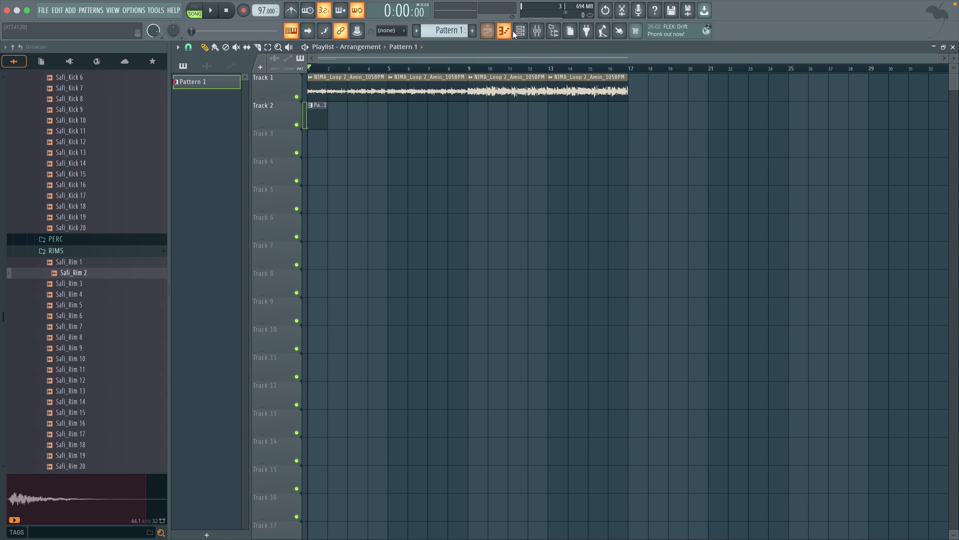
# Show the channel rack, add a Safi_Kick 15 hit on step 4 and play it back with the melody.
pyautogui.click(520, 32)
pyautogui.press('space')
pyautogui.press('space')
pyautogui.click(446, 156)
pyautogui.press('space')
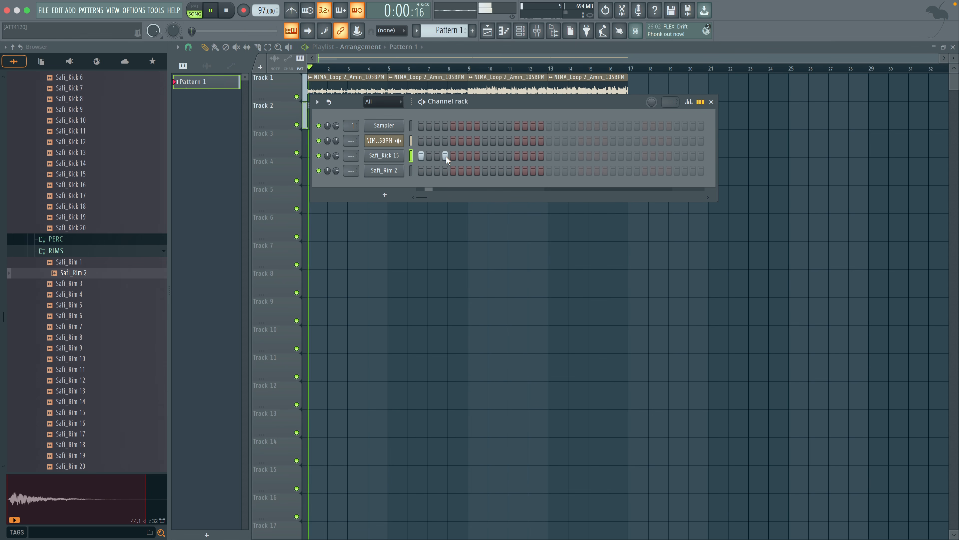
pyautogui.press('space')
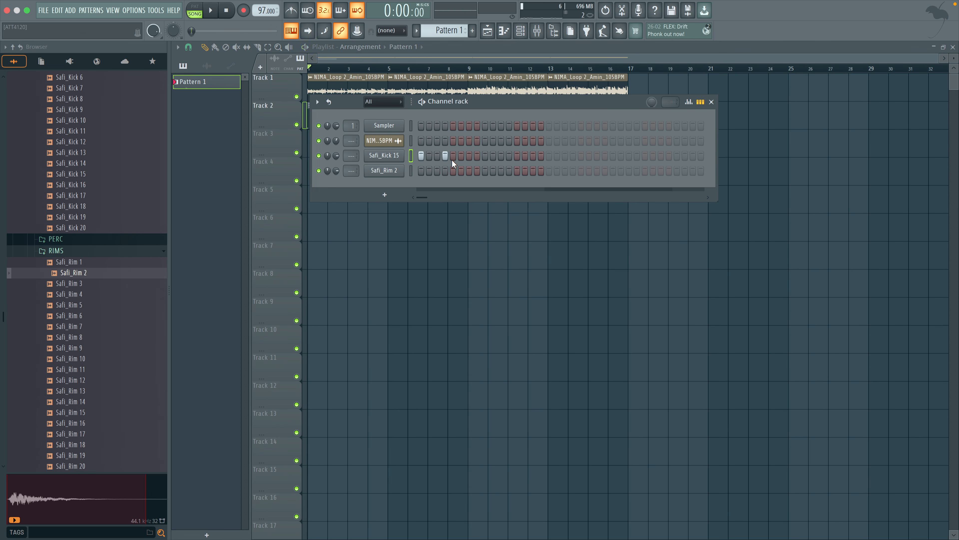
pyautogui.press('space')
pyautogui.press('space')
# Turn off Use loop points in the Safi_Rim 2 channel settings.
pyautogui.click(383, 170)
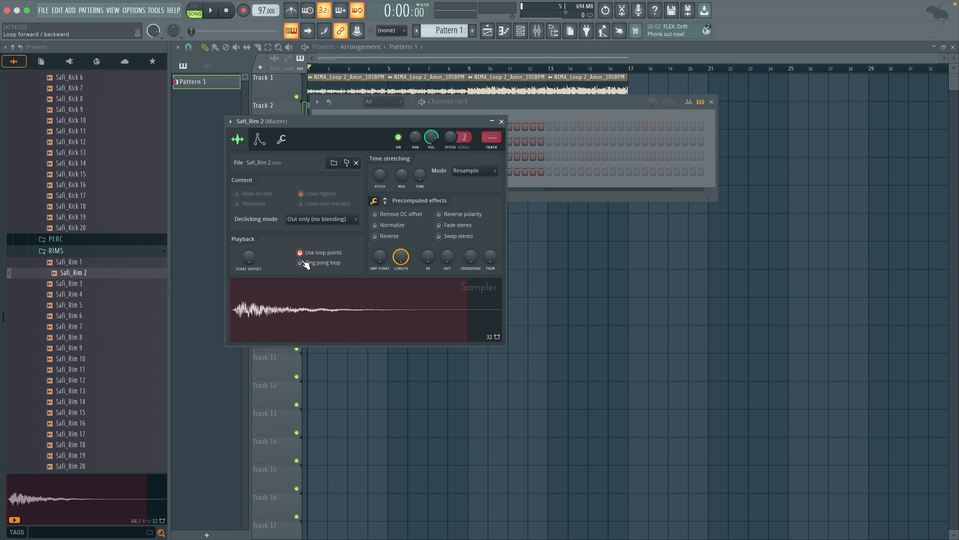
pyautogui.press('space')
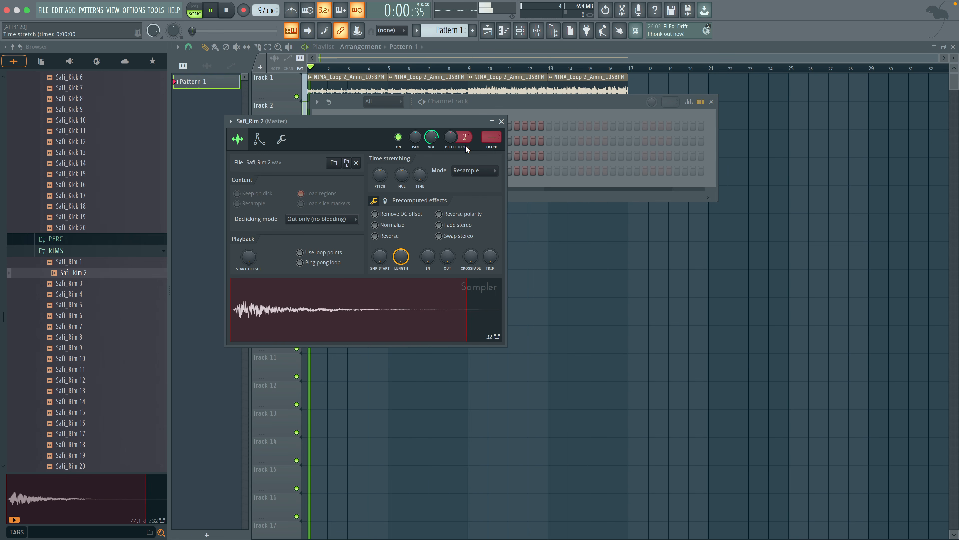
pyautogui.click(502, 120)
# Add a Safi_Kick 15 hit on step 9 and Safi_Rim 2 hits on steps 7, 12 and 15, playing back the groove.
pyautogui.press('space')
pyautogui.press('space')
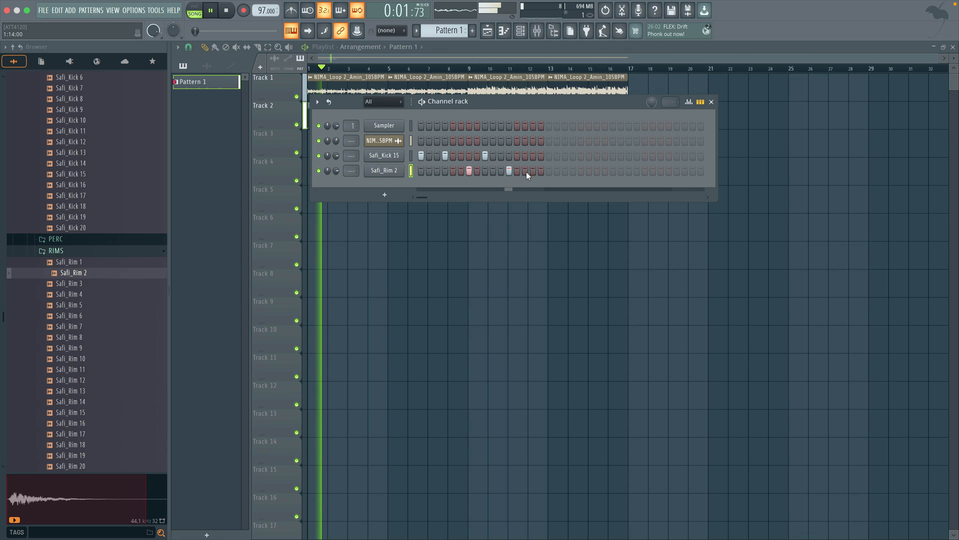
pyautogui.click(533, 171)
pyautogui.press('space')
pyautogui.press('space')
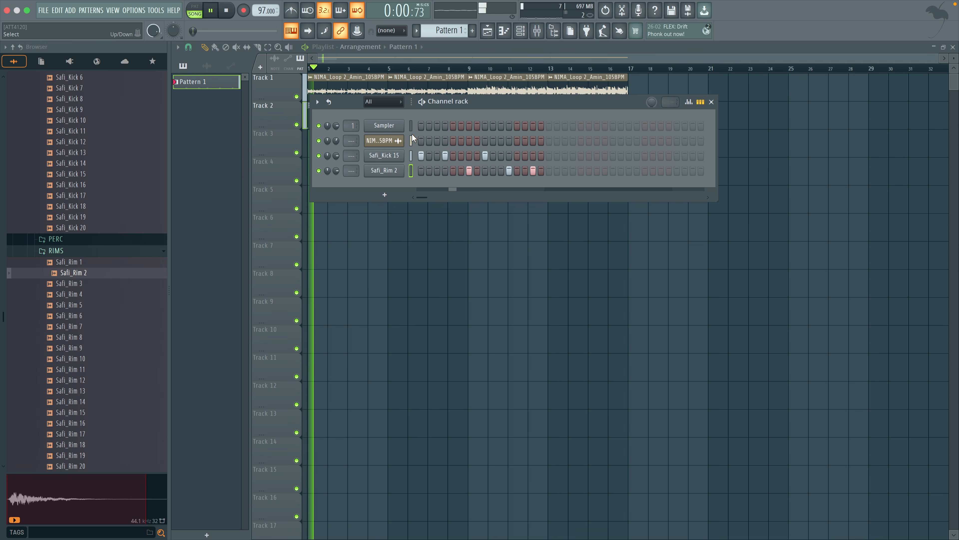
pyautogui.press('space')
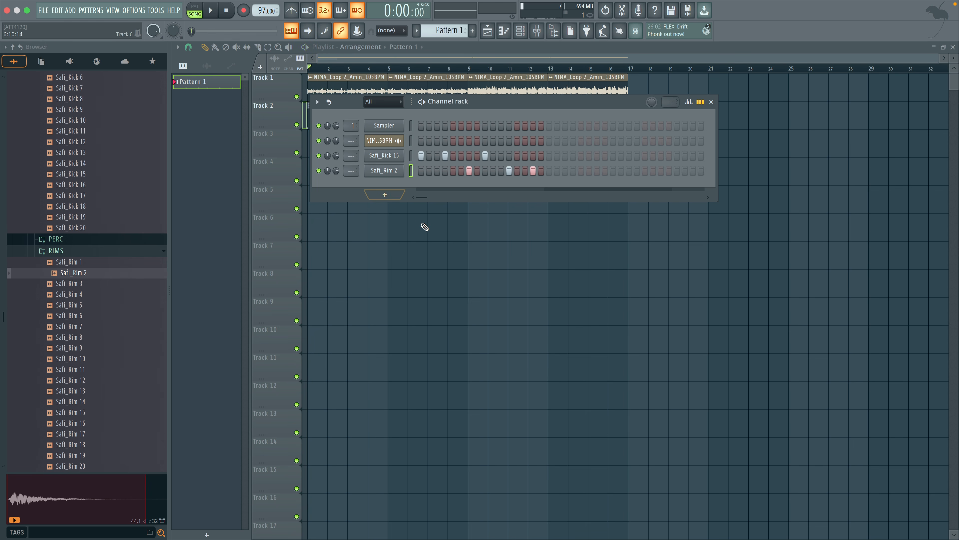
# Duplicate the Pattern 1 clip on Track 2 until it fills bars 1 to 4, and play those four bars as a looped selection.
pyautogui.press('F6')
pyautogui.moveTo(351, 156); pyautogui.dragTo(306, 101)
pyautogui.hotkey('ctrl', 'b')
pyautogui.hotkey('ctrl', 'b')
pyautogui.hotkey('ctrl', 'b')
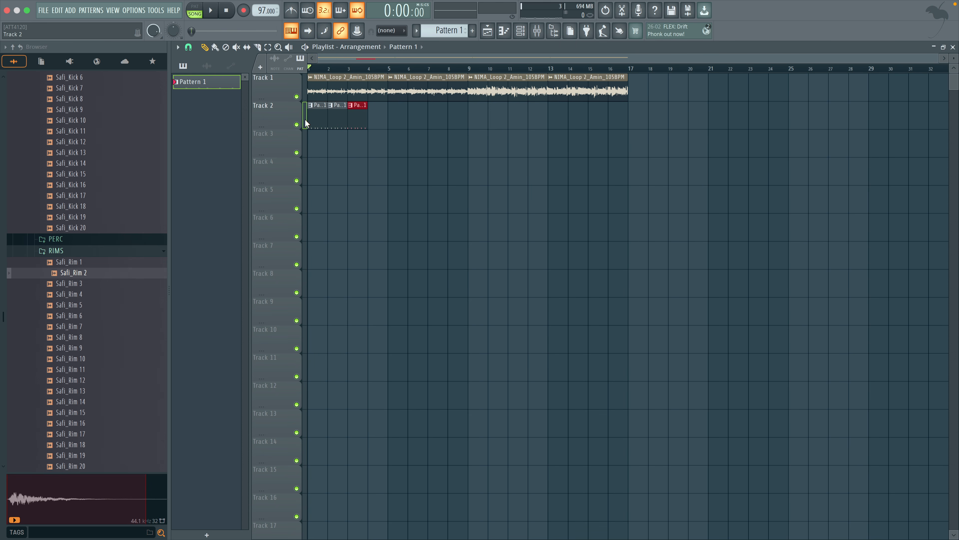
pyautogui.moveTo(388, 68); pyautogui.dragTo(308, 68)
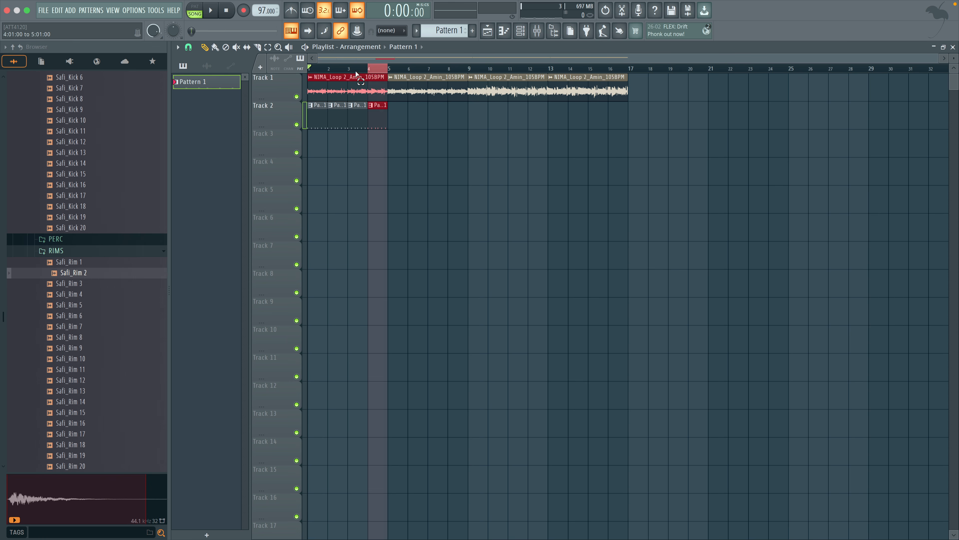
pyautogui.press('space')
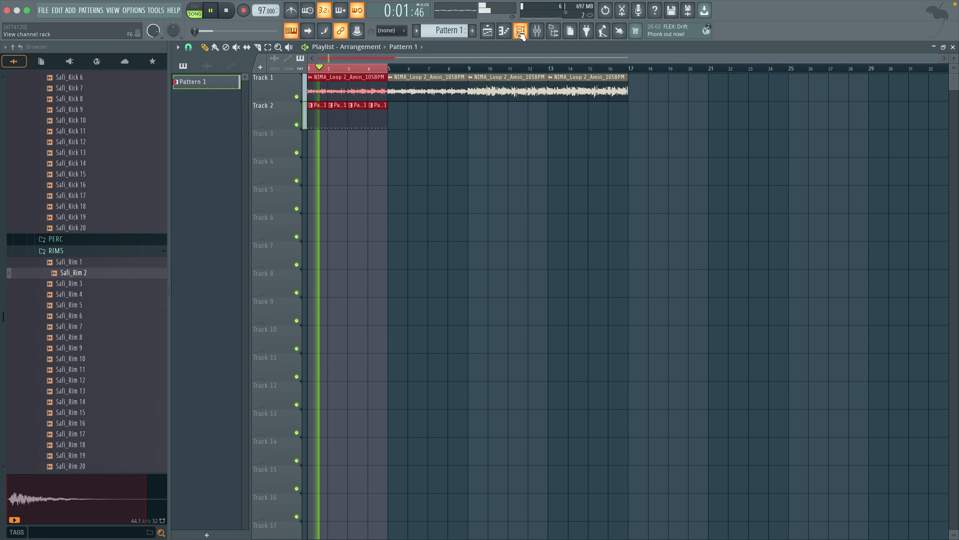
# Show the channel rack and lower the melody loop's channel volume to about 45% while playing the loop.
pyautogui.click(520, 32)
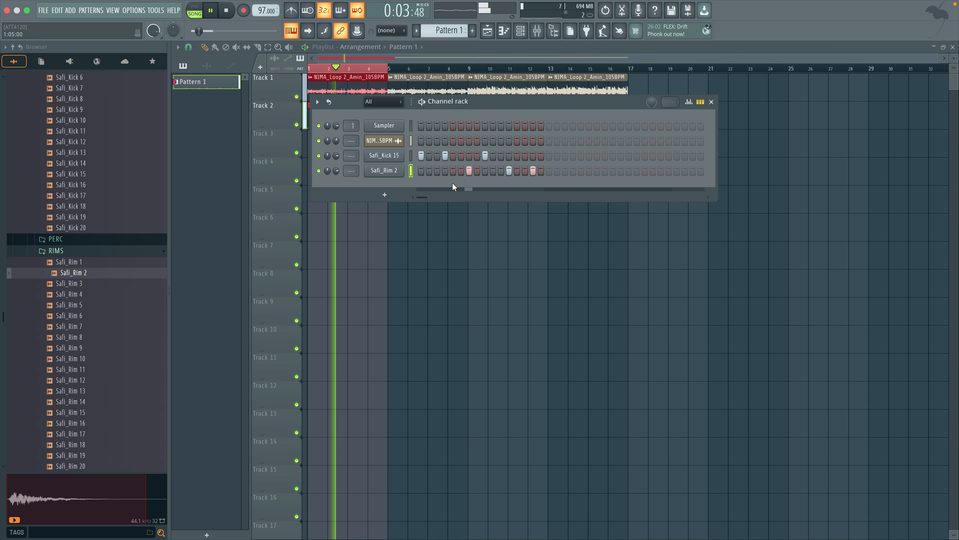
pyautogui.press('space')
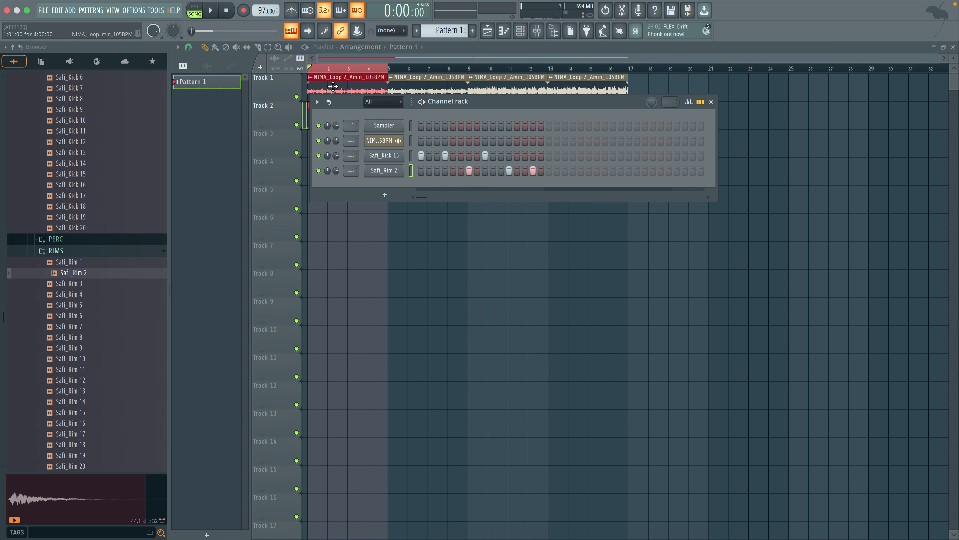
pyautogui.press('space')
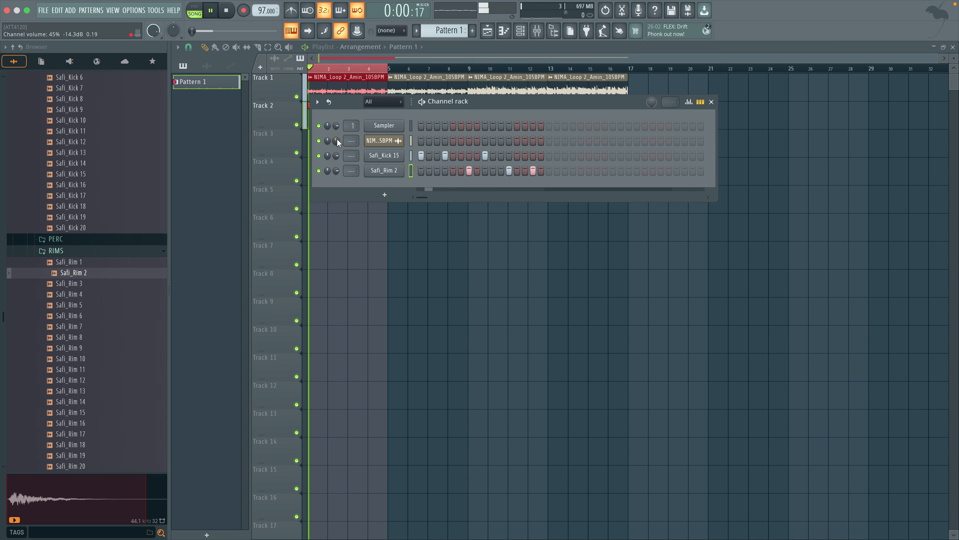
pyautogui.press('space')
# Add Safi_Rim 18 as a new channel and paste Safi_Rim 2's step sequence into it.
pyautogui.scroll(-3, 52, 330)
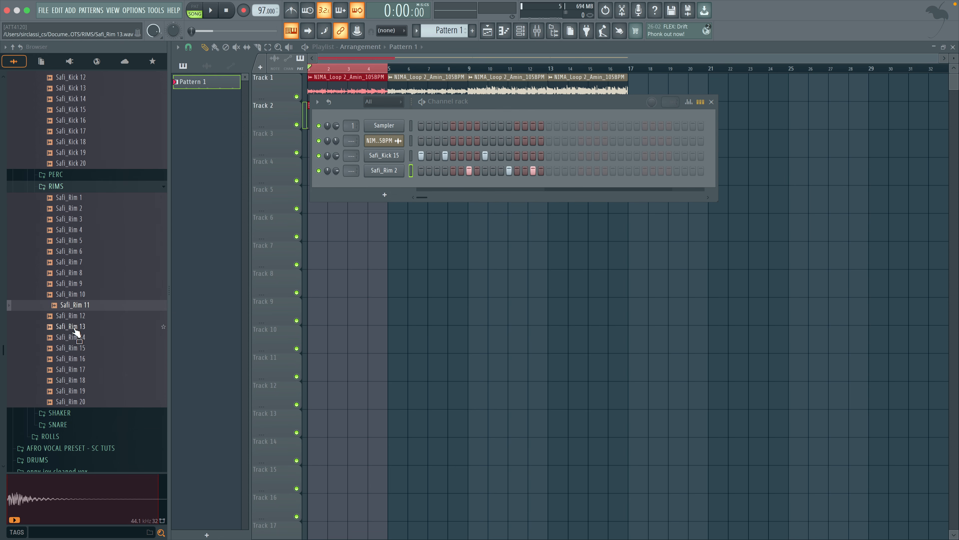
pyautogui.moveTo(75, 380); pyautogui.dragTo(395, 180)
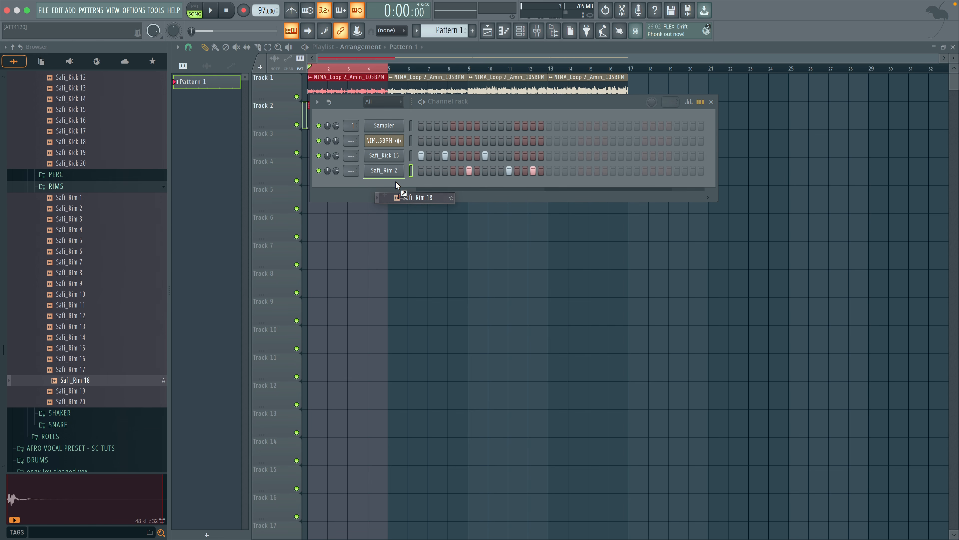
pyautogui.rightClick(406, 173)
pyautogui.rightClick(410, 185)
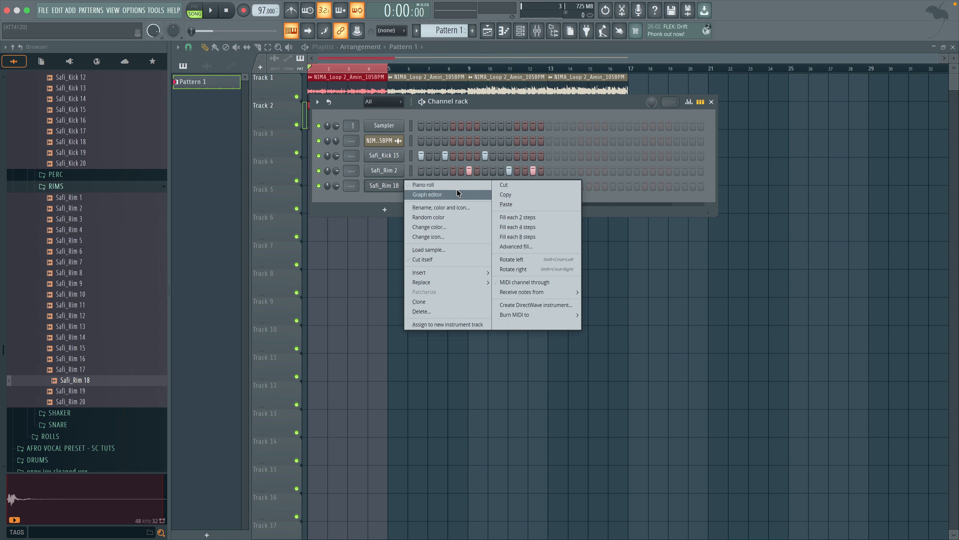
pyautogui.click(515, 205)
# Check the Use loop points option in the Safi_Rim 18 channel settings and play back the looped bars.
pyautogui.click(384, 186)
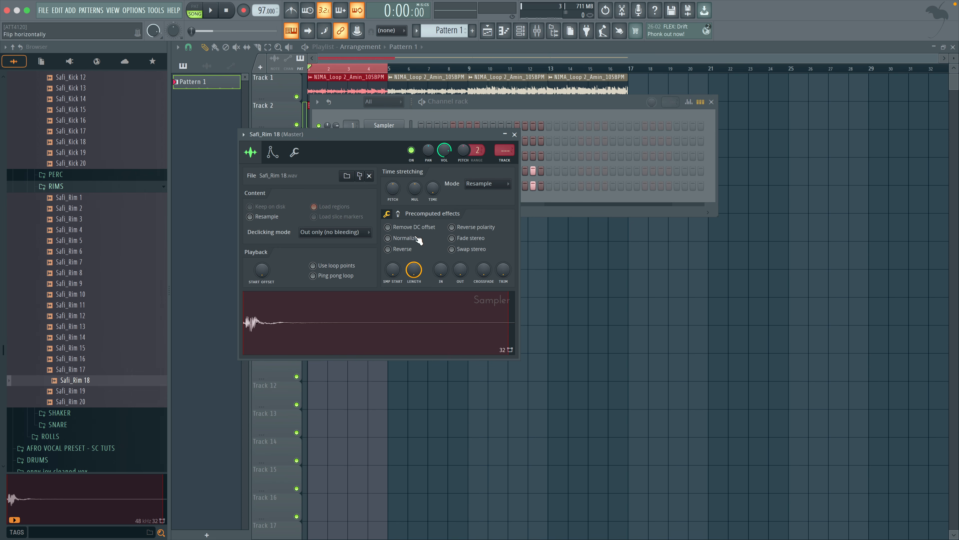
pyautogui.click(515, 135)
pyautogui.press('space')
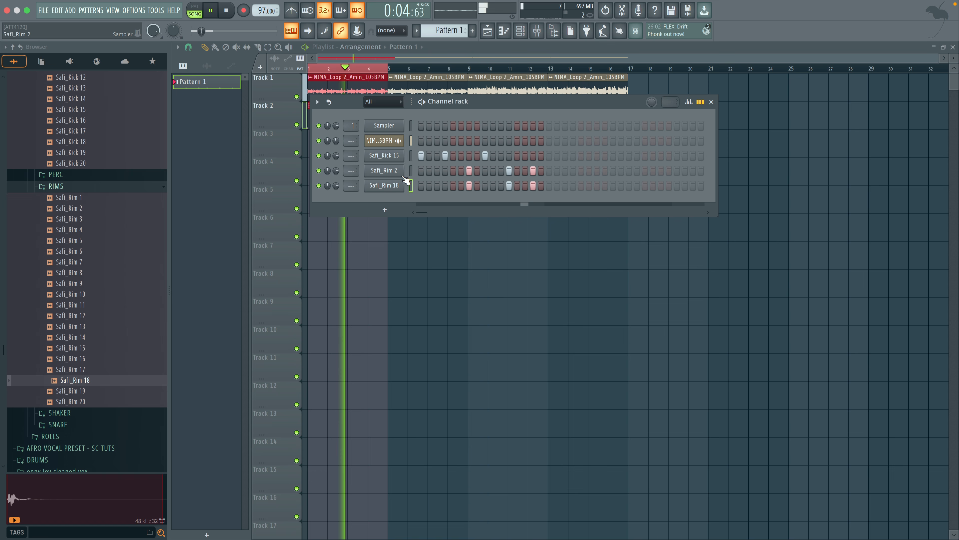
pyautogui.press('space')
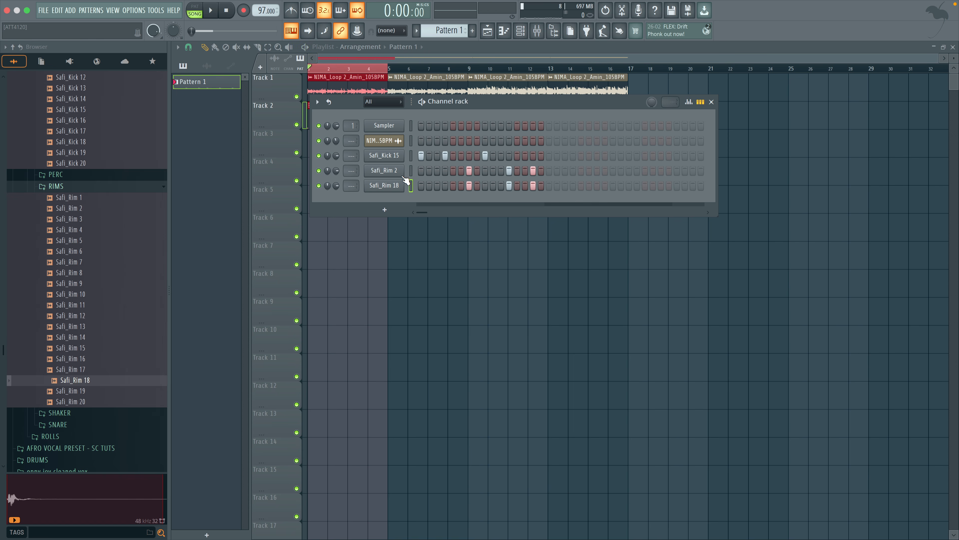
# Add a hit on step 4 of both Safi_Rim 2 and Safi_Rim 18, and play back the loop.
pyautogui.click(444, 170)
pyautogui.click(443, 184)
pyautogui.press('space')
# Audition samples in the PERC folder and add Safi_Perc18 and Safi_Perc4 as new channels.
pyautogui.scroll(2, 90, 204)
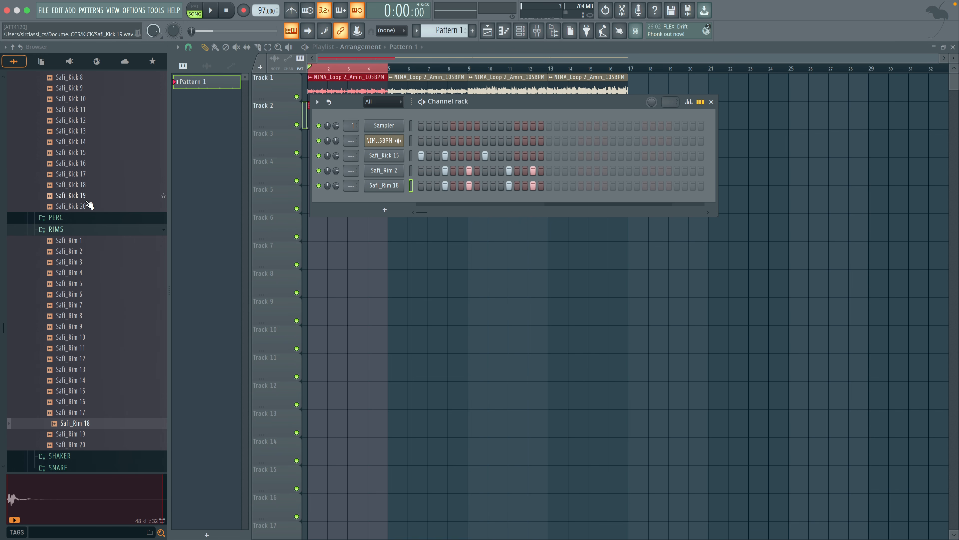
pyautogui.click(57, 218)
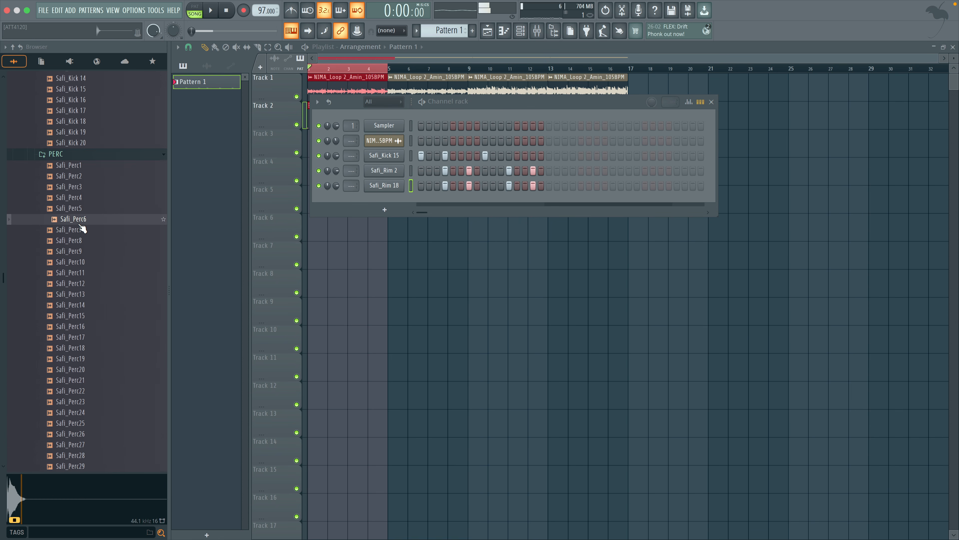
pyautogui.click(86, 350)
pyautogui.moveTo(86, 355); pyautogui.dragTo(375, 204)
pyautogui.click(110, 198)
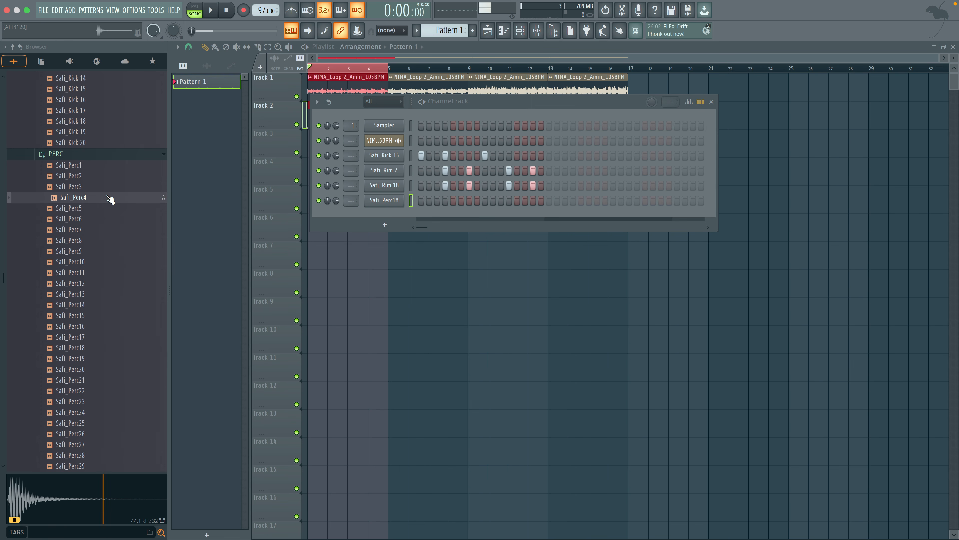
pyautogui.moveTo(111, 199); pyautogui.dragTo(406, 216)
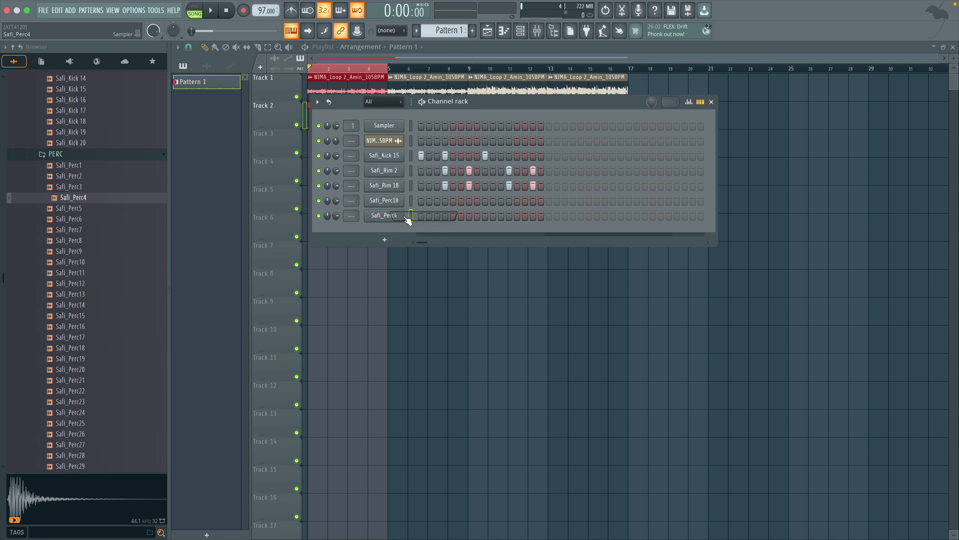
# Try a hit on step 7 of Safi_Perc18 and one of Safi_Perc4, playing back each and removing it again.
pyautogui.press('space')
pyautogui.click(469, 203)
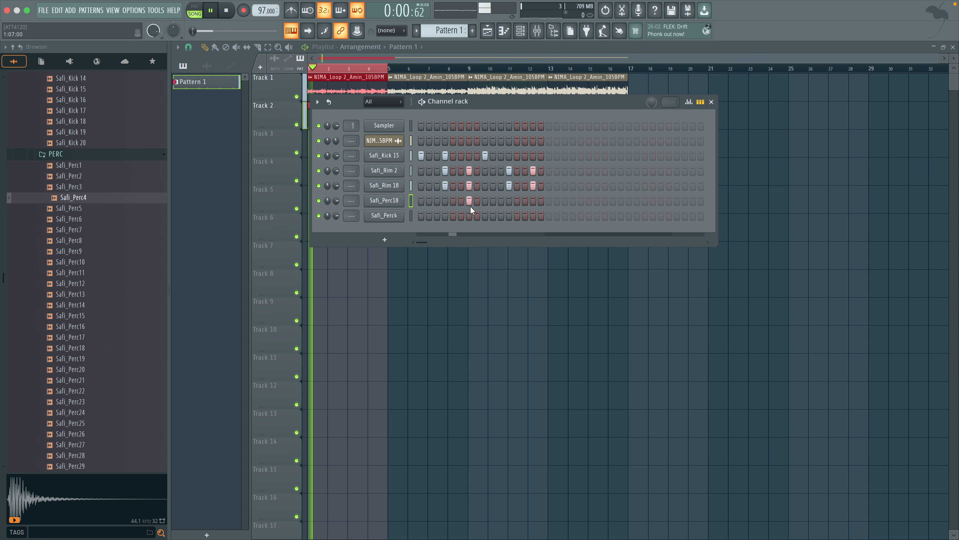
pyautogui.press('space')
pyautogui.rightClick(470, 204)
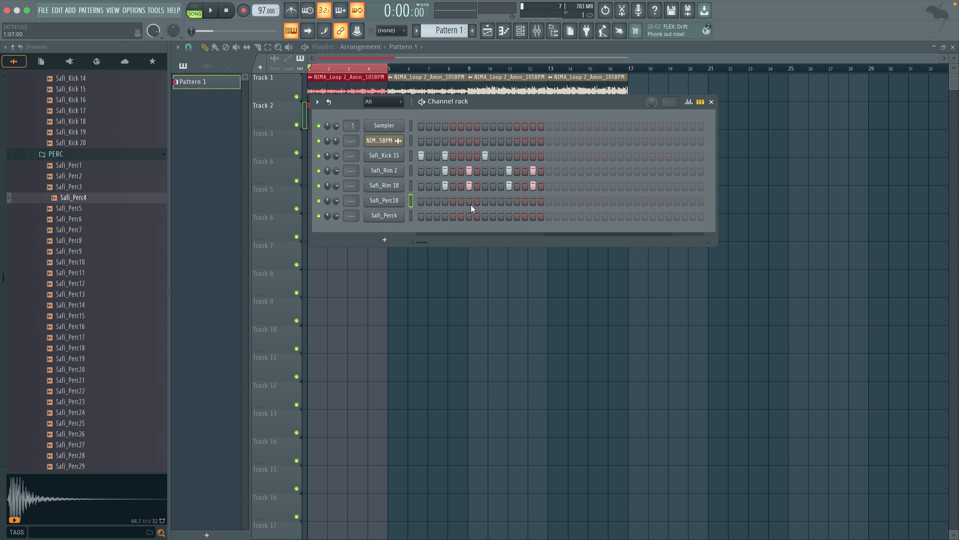
pyautogui.click(471, 213)
pyautogui.press('space')
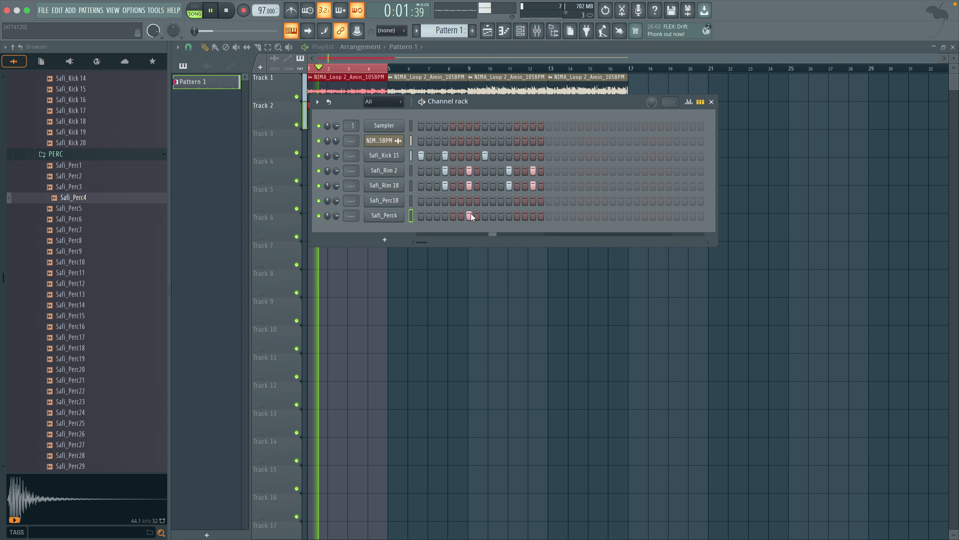
pyautogui.rightClick(471, 213)
pyautogui.press('space')
# Place a Safi_Perc18 hit on step 7 and a Safi_Perc4 hit on step 15, playing back the loop.
pyautogui.click(469, 202)
pyautogui.press('space')
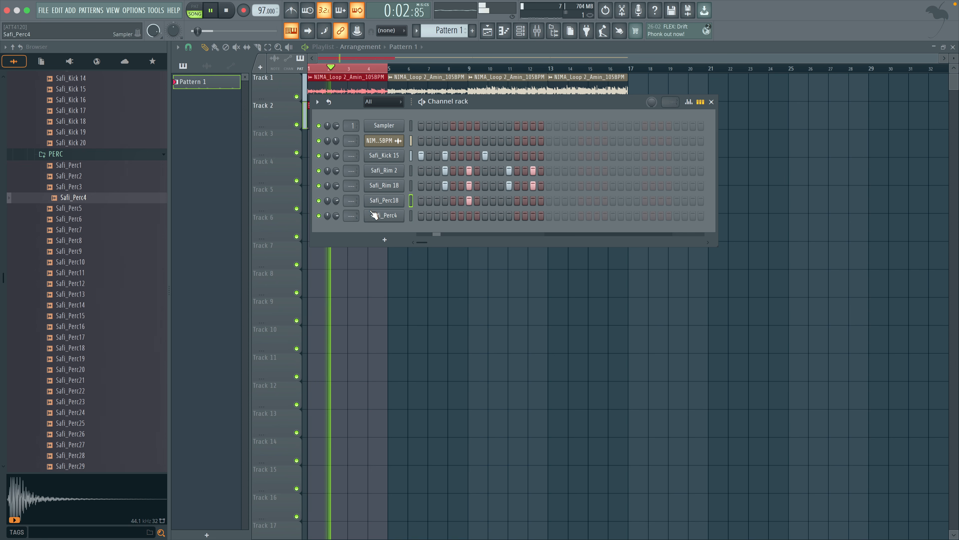
pyautogui.click(533, 215)
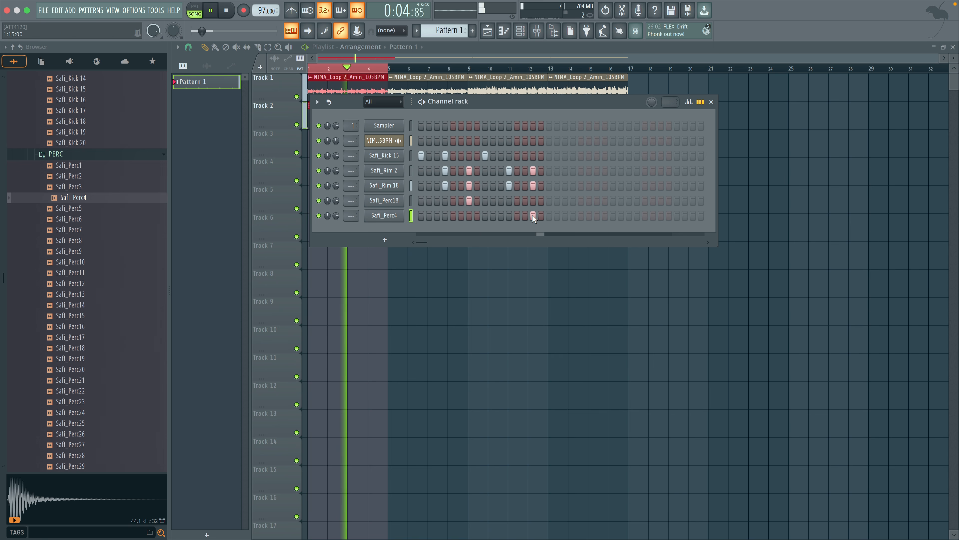
pyautogui.press('space')
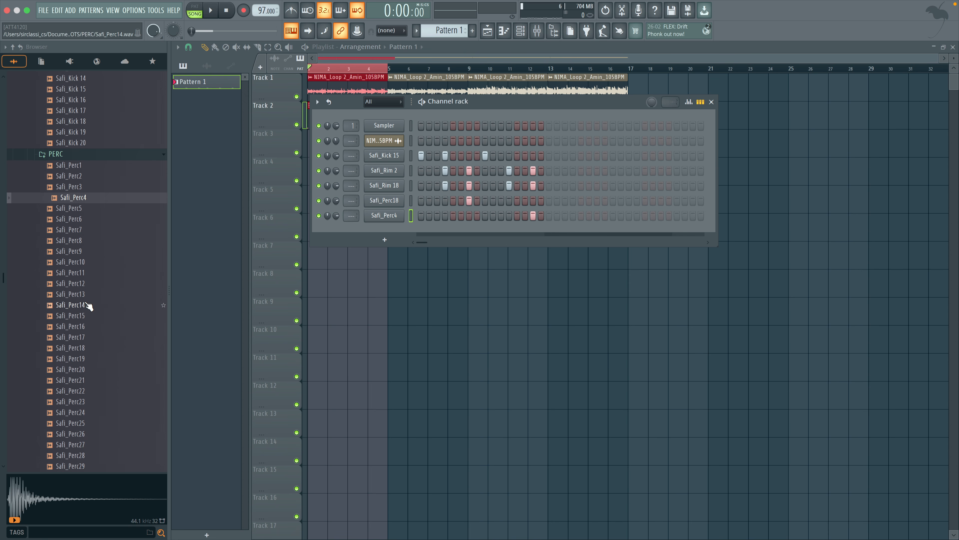
# Replace the Safi_Perc4 channel's sample with Safi_Perc19 and play back the loop.
pyautogui.scroll(-2, 89, 305)
pyautogui.moveTo(91, 314); pyautogui.dragTo(406, 218)
pyautogui.press('space')
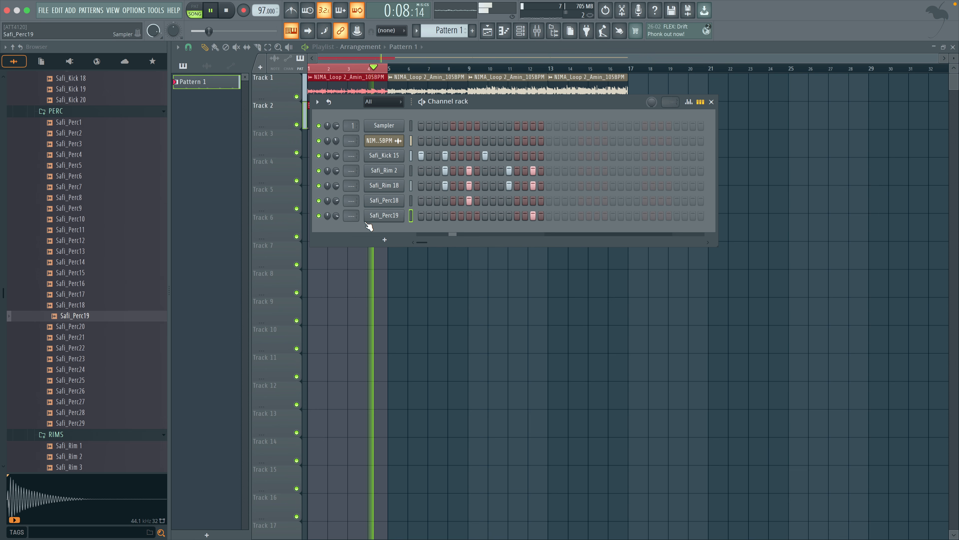
# Audition loops in the Safi drumkit's SHAKER folder and place Safi_Shaker Loop 17 at the start of Track 3.
pyautogui.press('space')
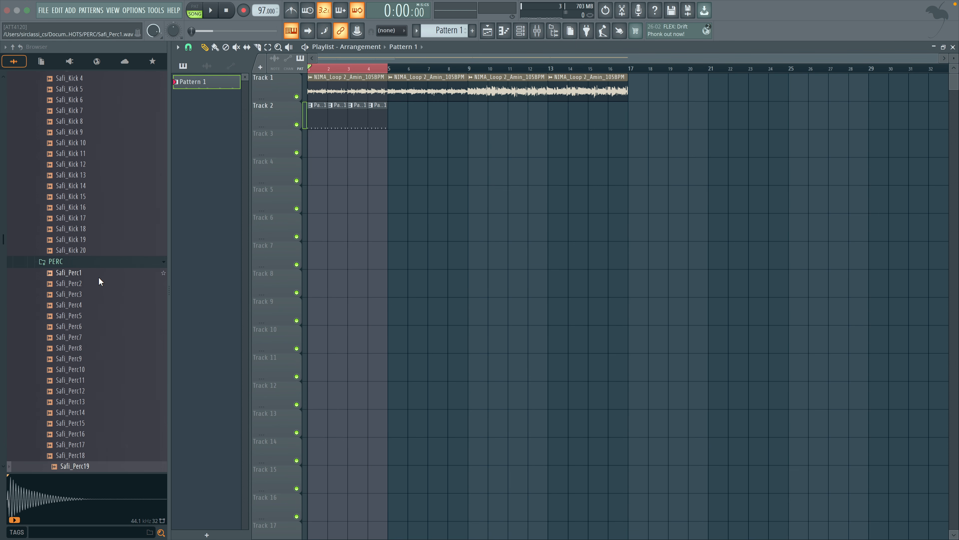
pyautogui.scroll(6, 99, 278)
pyautogui.click(53, 181)
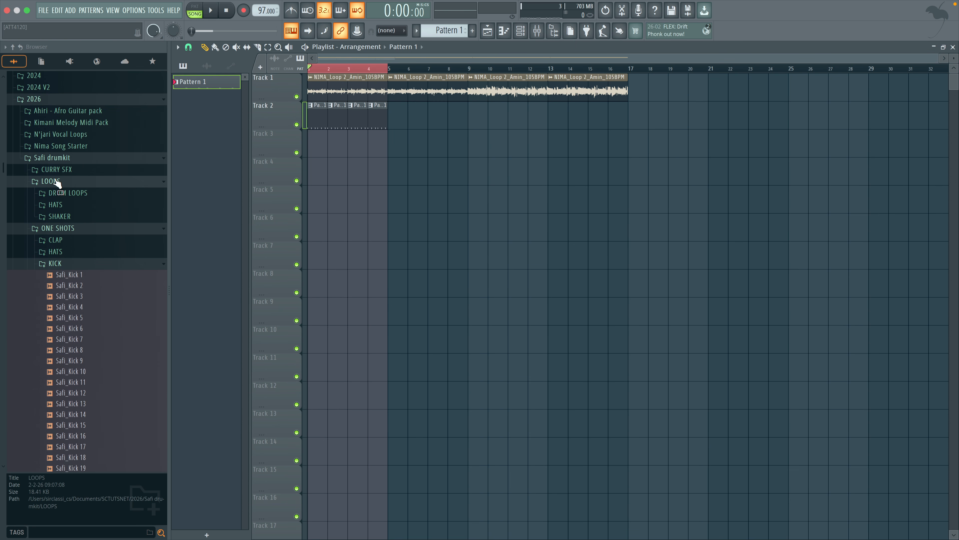
pyautogui.click(62, 217)
pyautogui.click(71, 238)
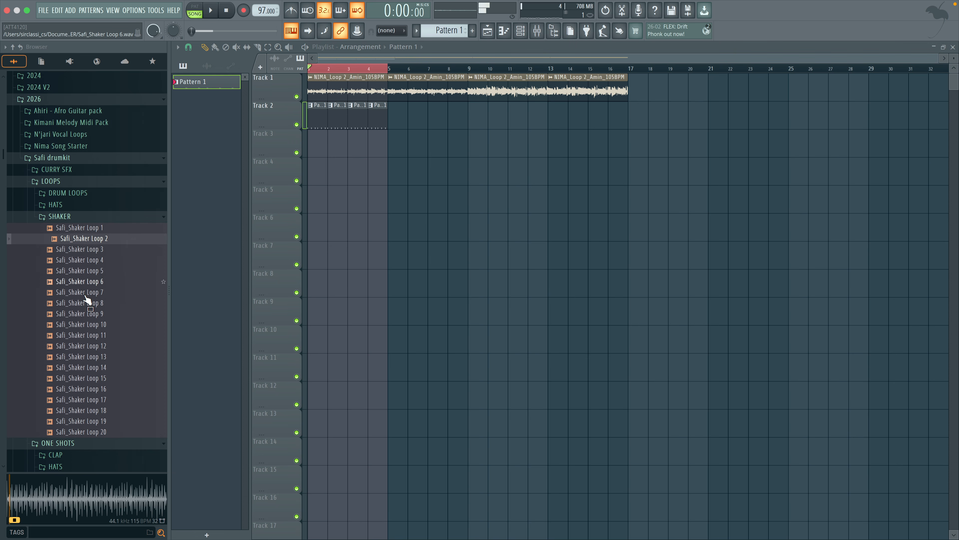
pyautogui.click(81, 304)
pyautogui.click(96, 400)
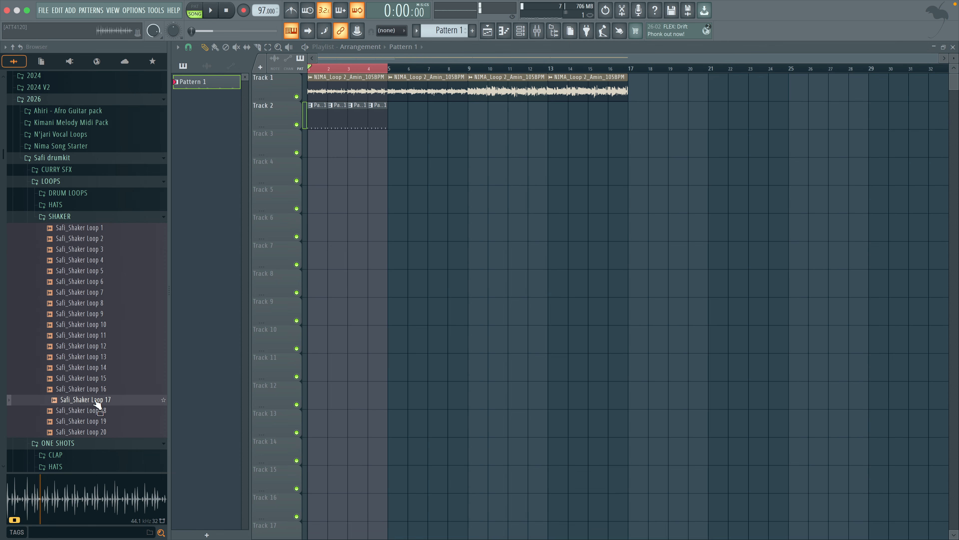
pyautogui.moveTo(94, 402); pyautogui.dragTo(379, 152)
# Time-stretch the Safi_Shaker Loop 17 clip to exactly four bars using the Stretch mode.
pyautogui.moveTo(349, 115); pyautogui.dragTo(394, 232)
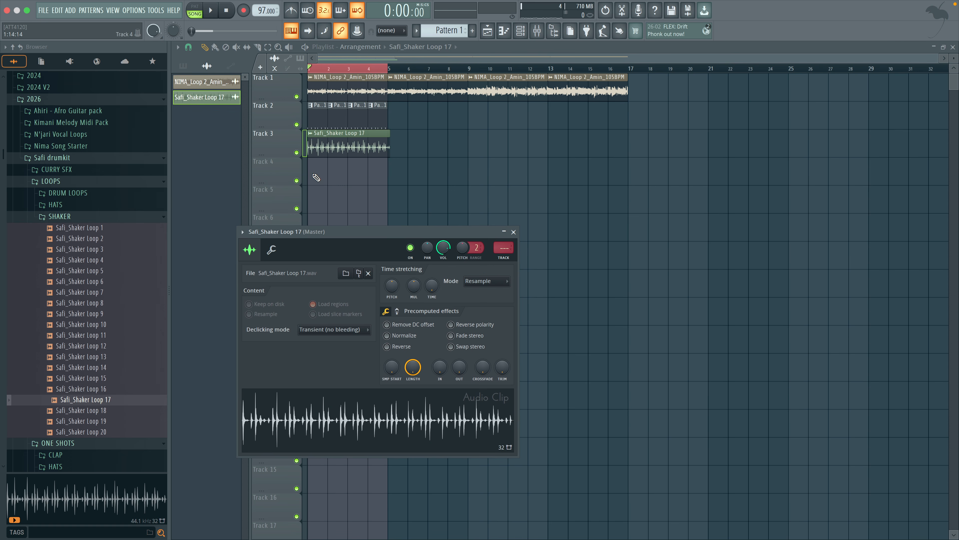
pyautogui.scroll(2, 317, 177)
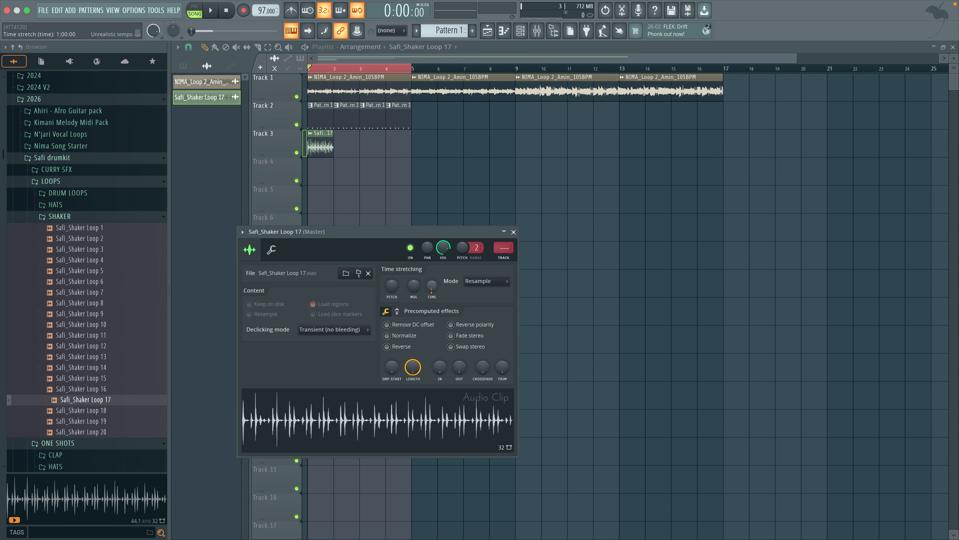
pyautogui.click(486, 280)
pyautogui.click(478, 309)
# Play back the loop and lower the Safi_Shaker Loop 17 channel volume to 26%.
pyautogui.press('space')
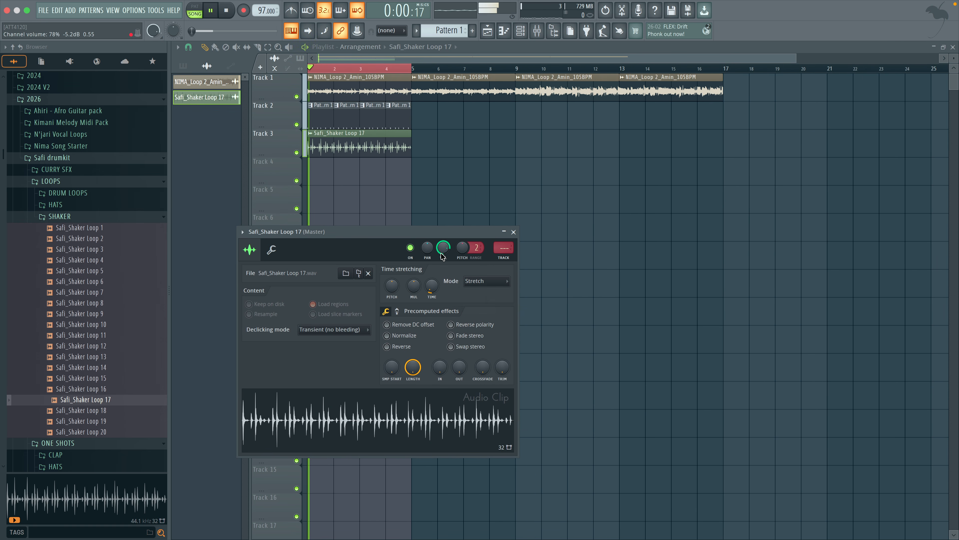
pyautogui.moveTo(443, 250)
pyautogui.mouseDown()
pyautogui.moveTo(442, 289)
pyautogui.moveTo(442, 248)
pyautogui.mouseUp()
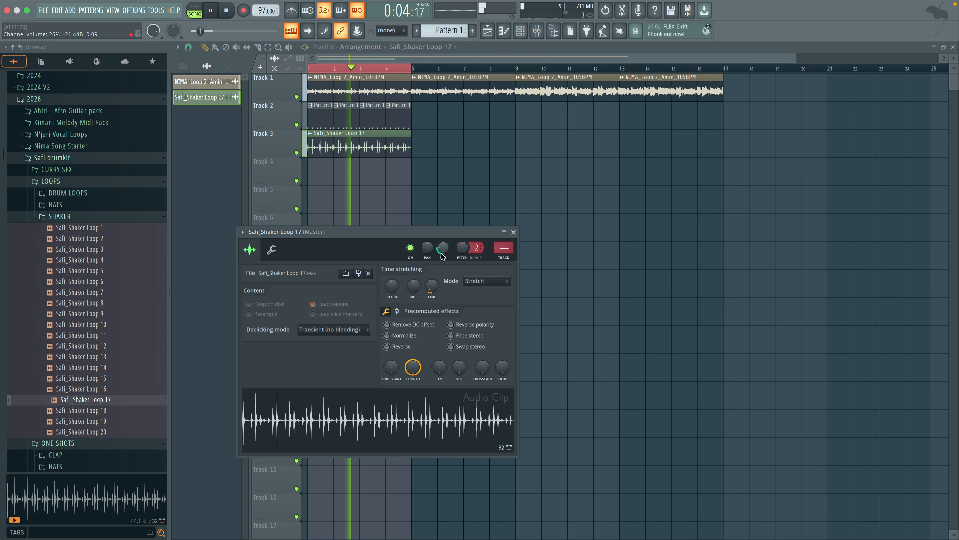
pyautogui.click(513, 231)
pyautogui.press('space')
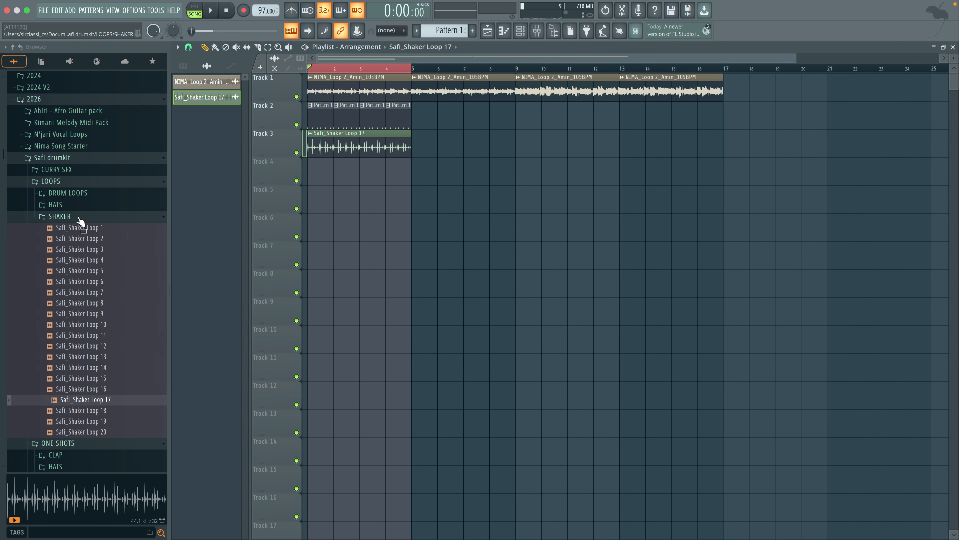
# Preview Safi_Hat Loop 2 from the loop HATS folder and place it at the start of Track 4.
pyautogui.click(65, 205)
pyautogui.click(66, 241)
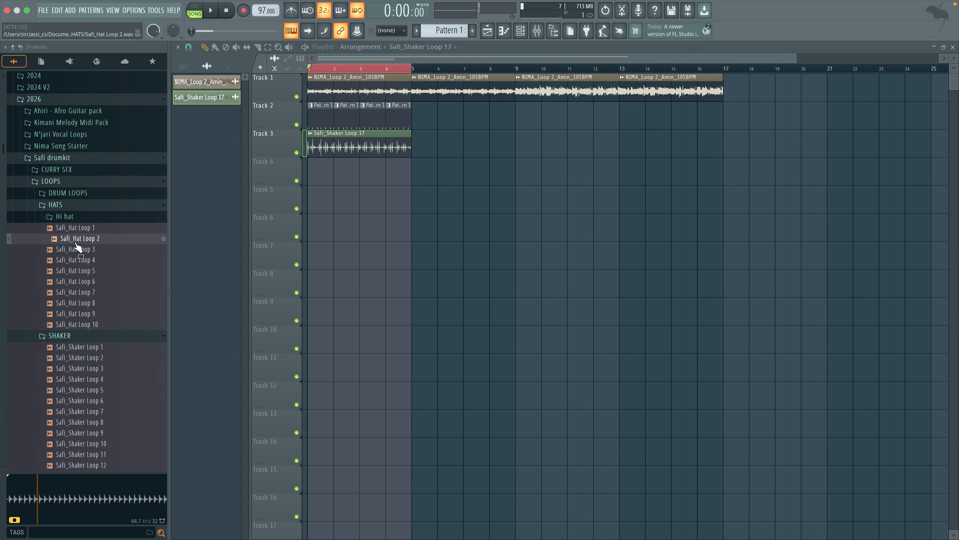
pyautogui.moveTo(78, 248); pyautogui.dragTo(319, 176)
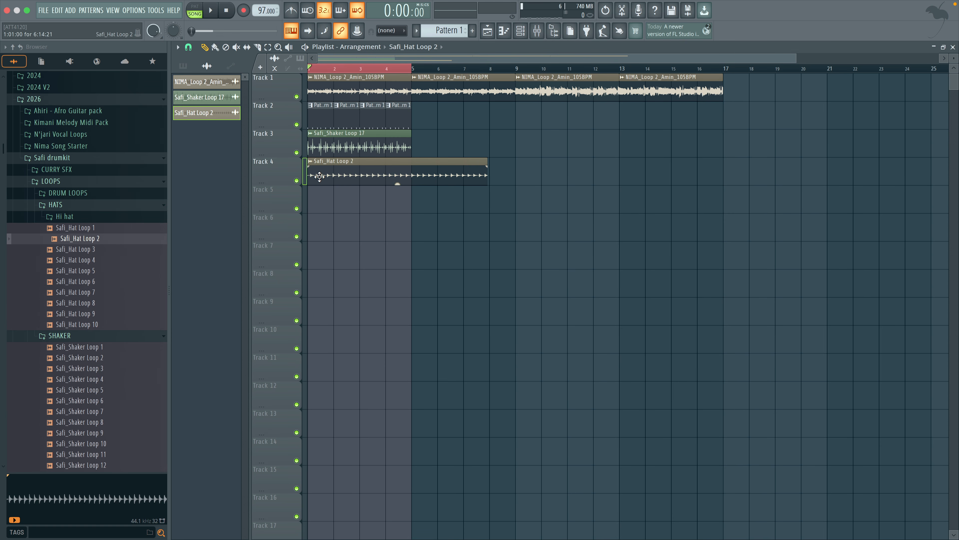
# Time-stretch the Safi_Hat Loop 2 clip to eight bars with the Stretch mode and play back the loop.
pyautogui.doubleClick(319, 177)
pyautogui.moveTo(334, 93); pyautogui.dragTo(439, 275)
pyautogui.moveTo(484, 333); pyautogui.dragTo(484, 315)
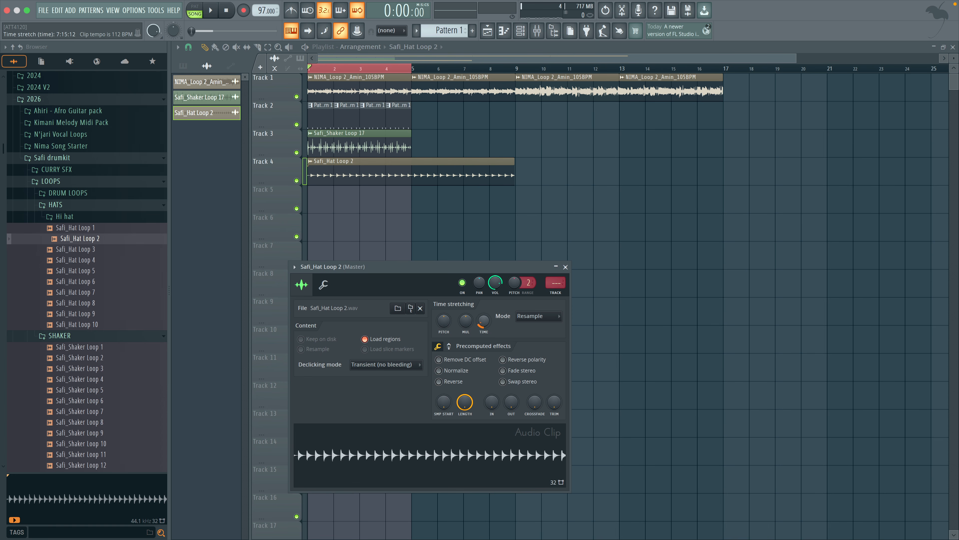
pyautogui.click(527, 321)
pyautogui.click(528, 343)
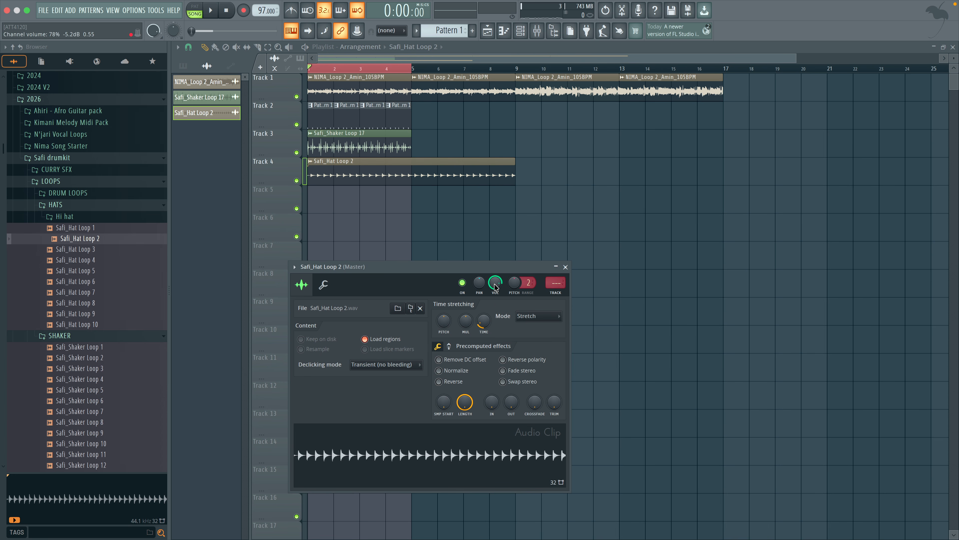
pyautogui.press('space')
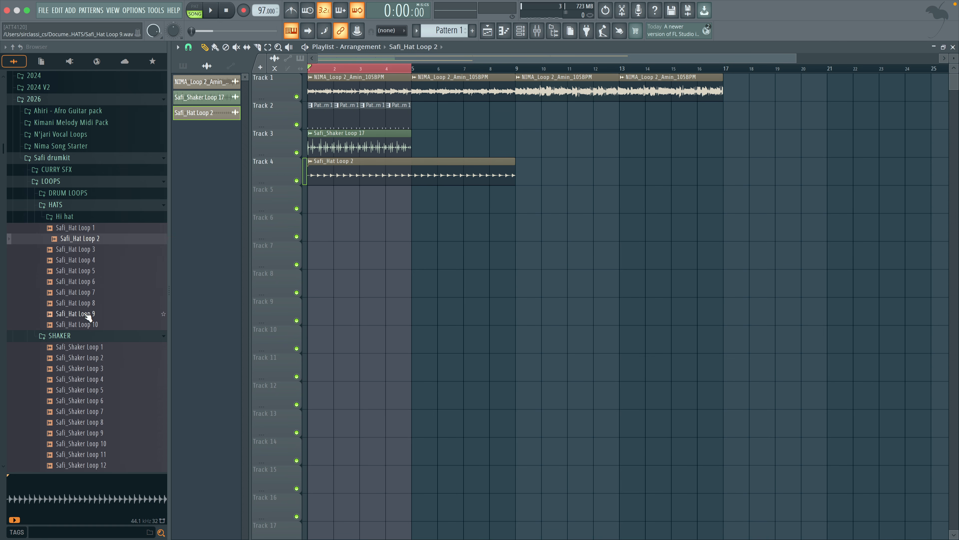
# Preview Safi_Hat Loop 6, place it at the start of Track 5 and mute Track 4.
pyautogui.click(77, 281)
pyautogui.moveTo(89, 281); pyautogui.dragTo(325, 202)
pyautogui.click(297, 182)
pyautogui.scroll(3, 321, 186)
# Time-stretch Safi_Hat Loop 6 to two bars using the Stretch mode and lower its channel volume to 49%.
pyautogui.doubleClick(325, 187)
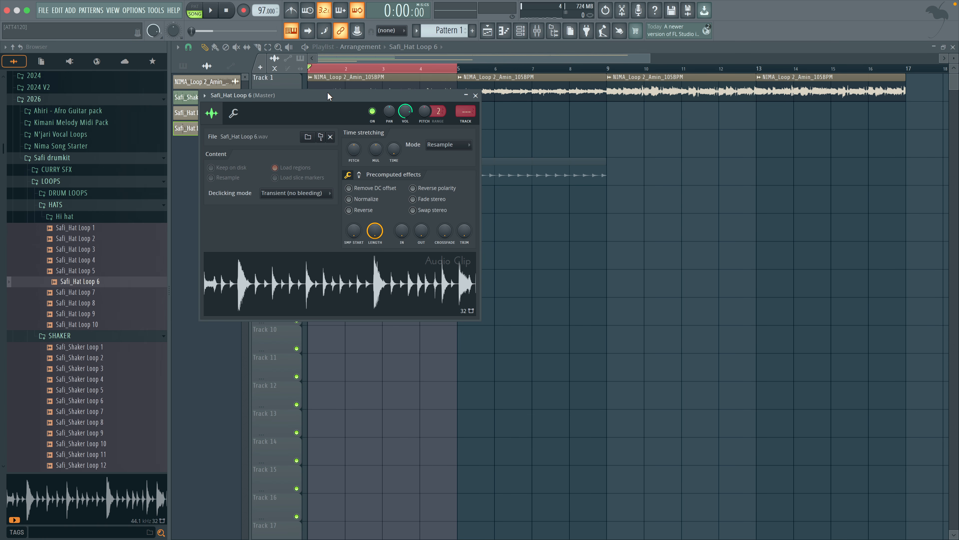
pyautogui.moveTo(328, 97); pyautogui.dragTo(382, 227)
pyautogui.rightClick(449, 282)
pyautogui.click(469, 301)
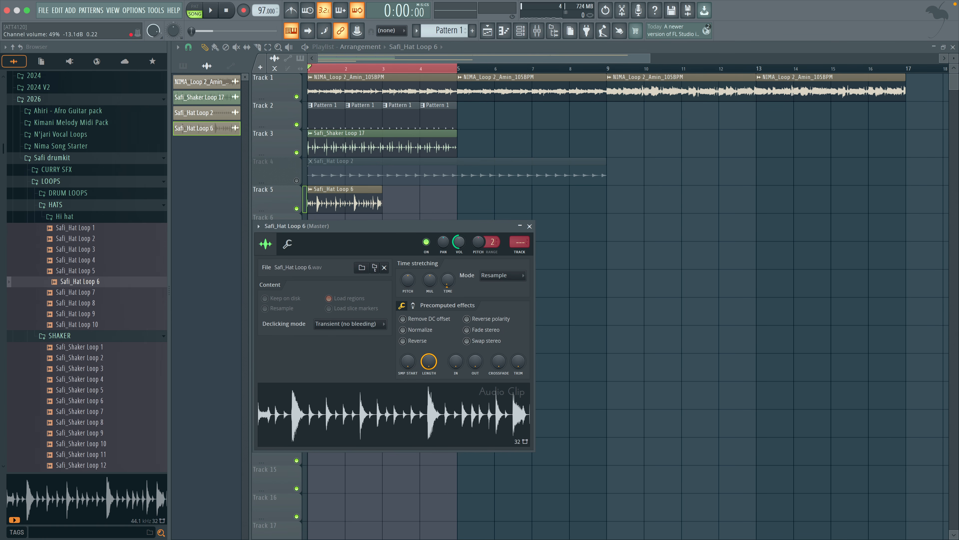
pyautogui.press('space')
pyautogui.click(501, 275)
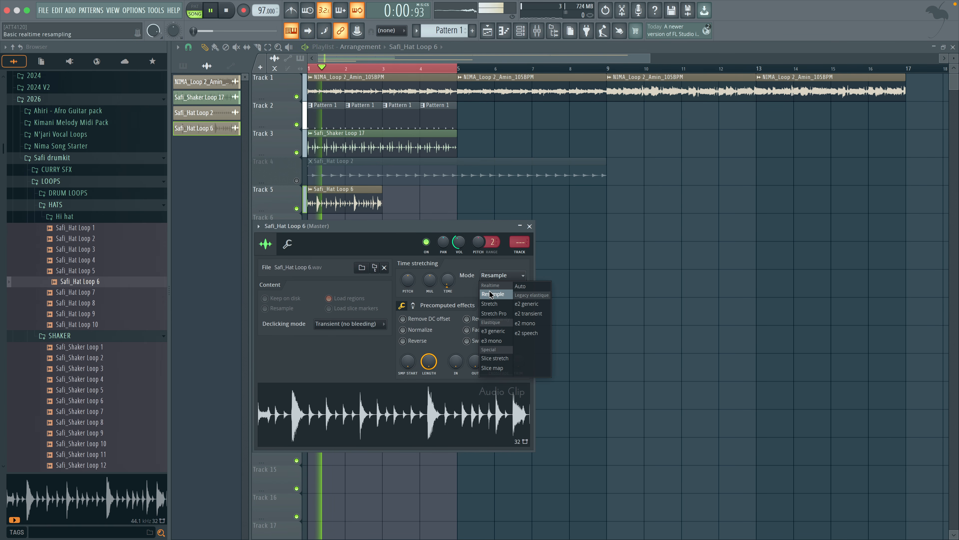
pyautogui.click(491, 304)
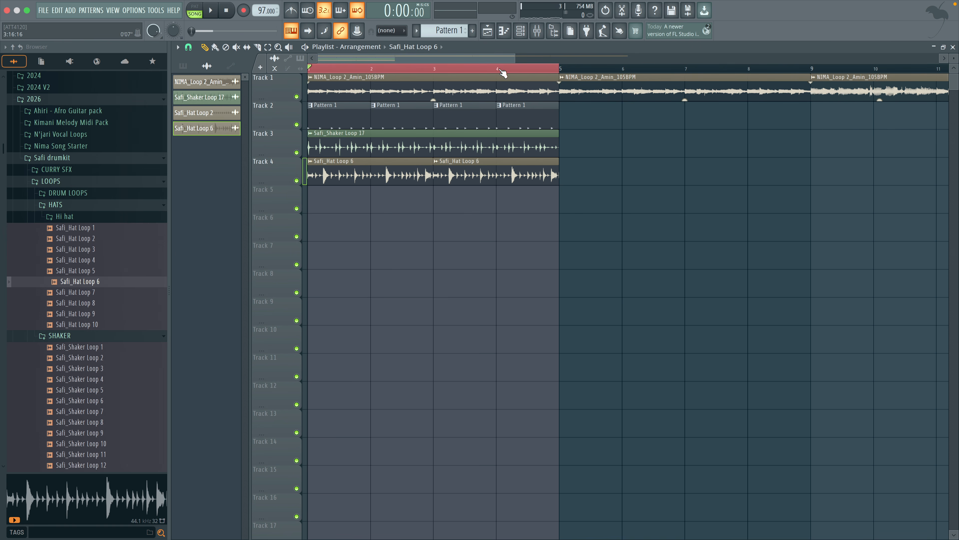
# Play back the loop and show all channel groups in the Channel rack.
pyautogui.click(520, 31)
pyautogui.press('space')
pyautogui.click(383, 101)
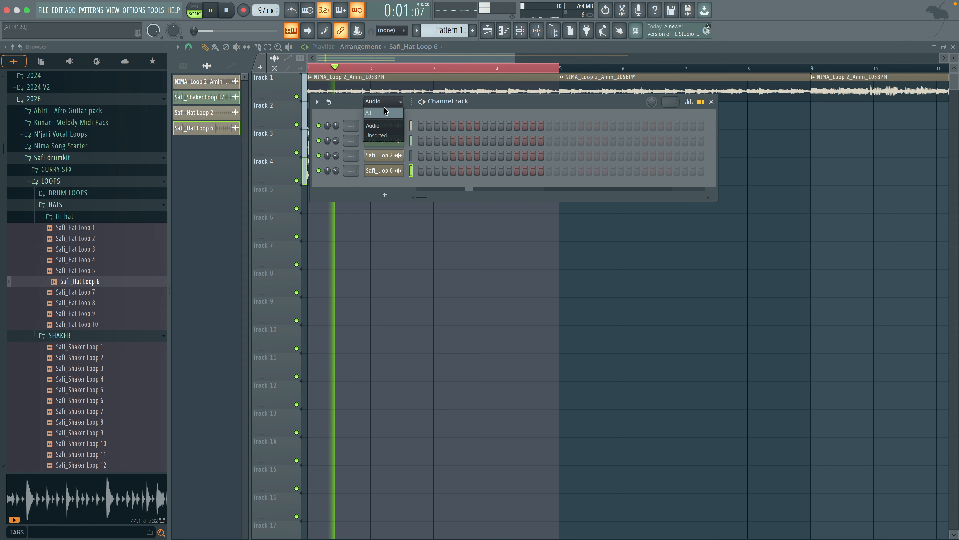
pyautogui.click(386, 114)
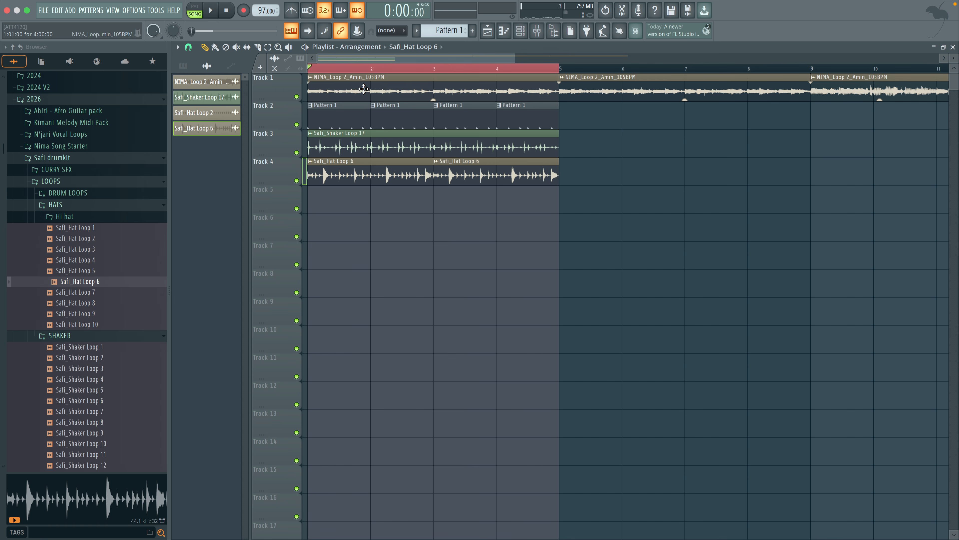
# Check the channel settings of the NIMA loop clip on Track 1.
pyautogui.doubleClick(375, 77)
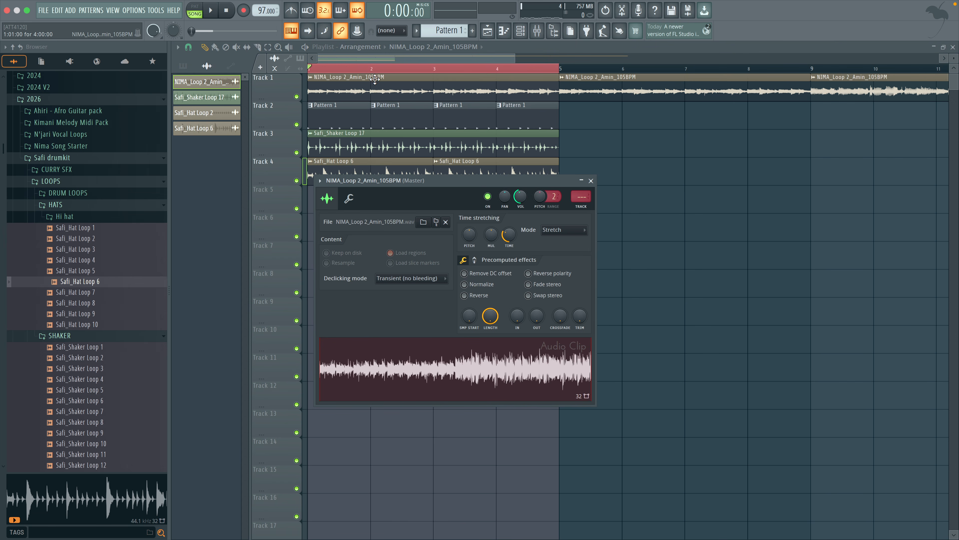
pyautogui.click(591, 181)
# Create a new Pattern 2 and add Lounge Lizard EP-4 as a new instrument channel.
pyautogui.click(472, 31)
pyautogui.click(520, 31)
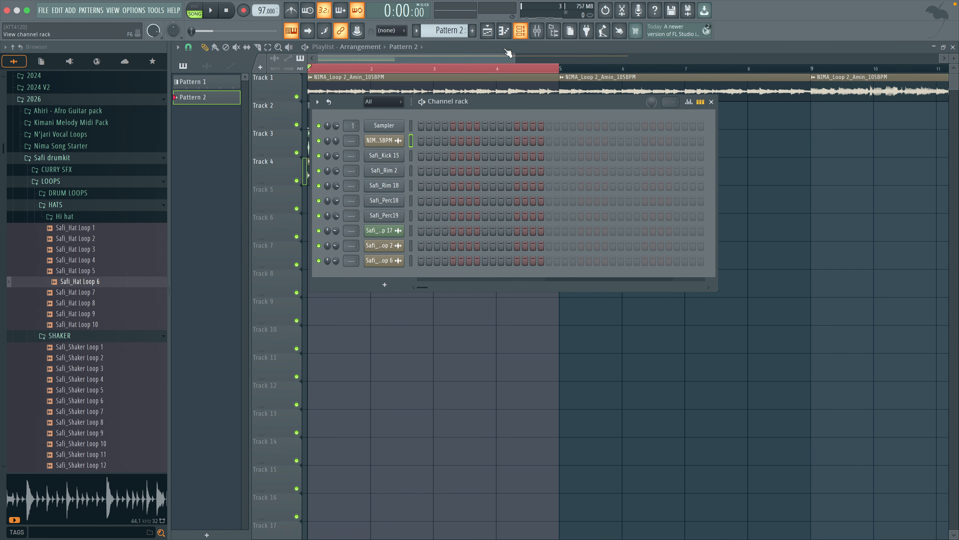
pyautogui.click(384, 106)
pyautogui.click(385, 104)
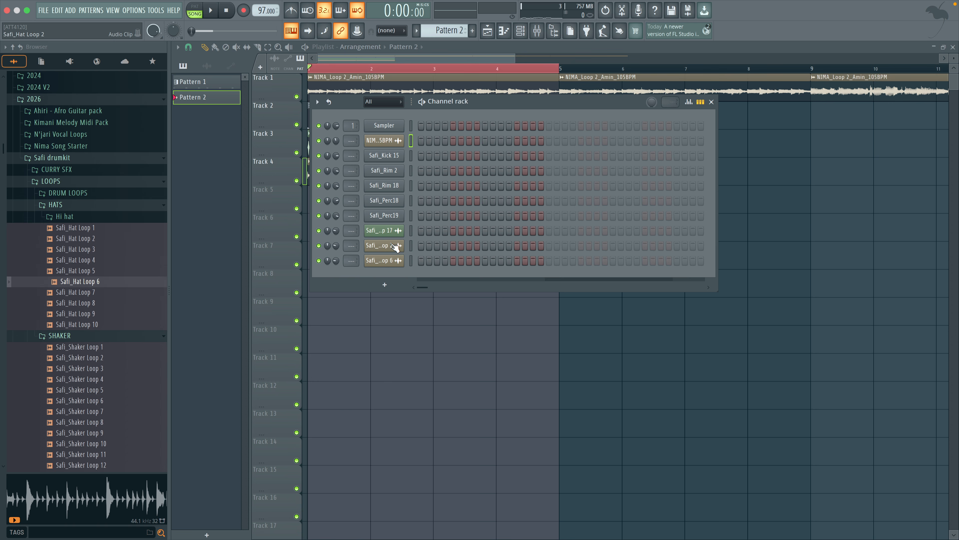
pyautogui.click(381, 288)
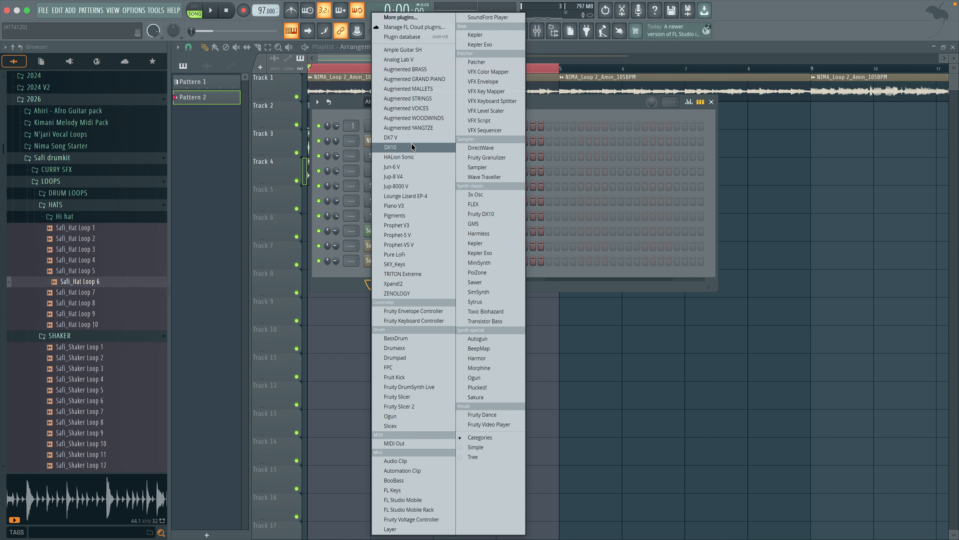
pyautogui.click(411, 200)
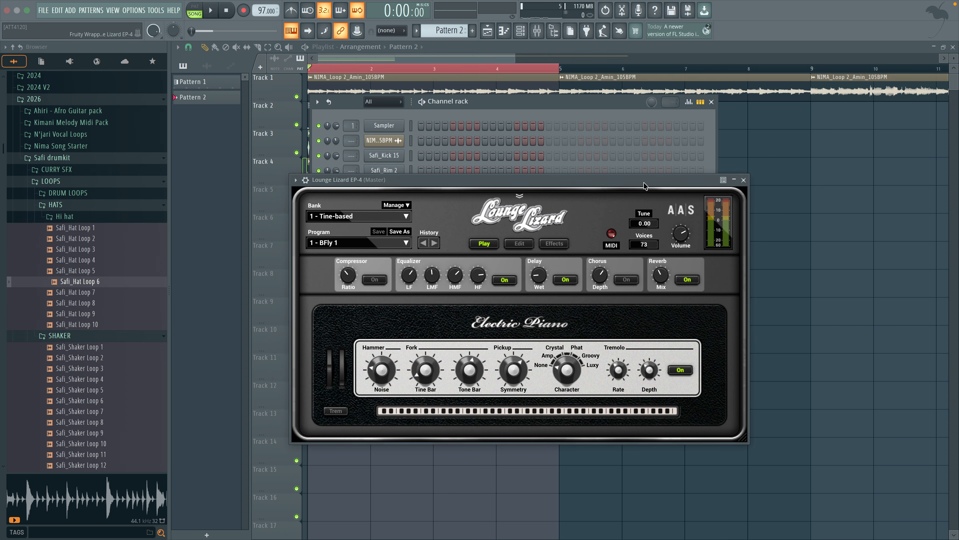
pyautogui.click(770, 180)
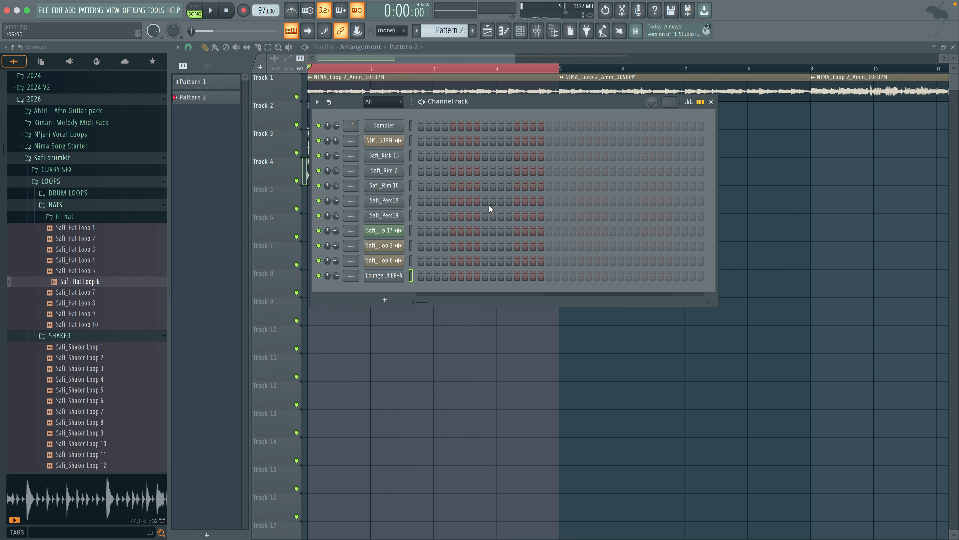
# Place a Pattern 2 clip at the start of Track 5 in the playlist.
pyautogui.click(712, 101)
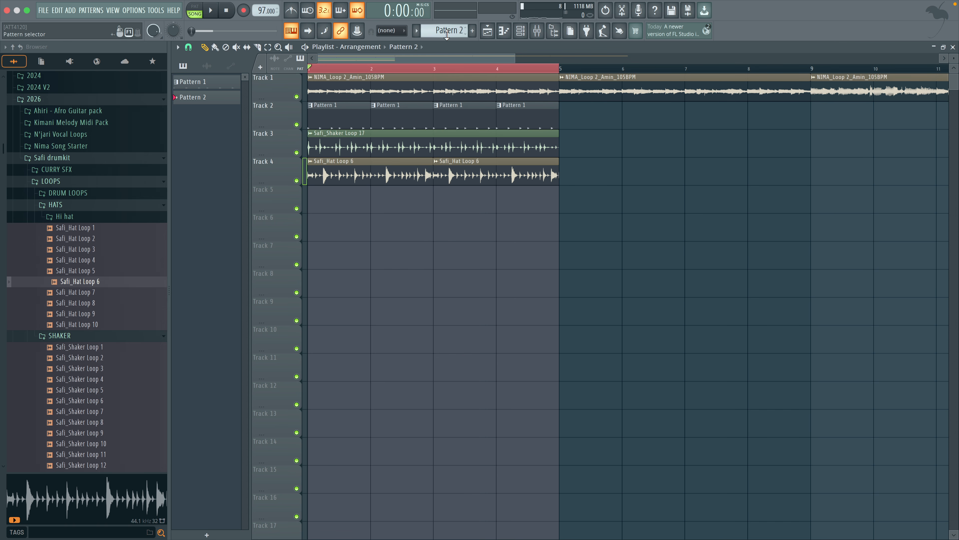
pyautogui.click(320, 209)
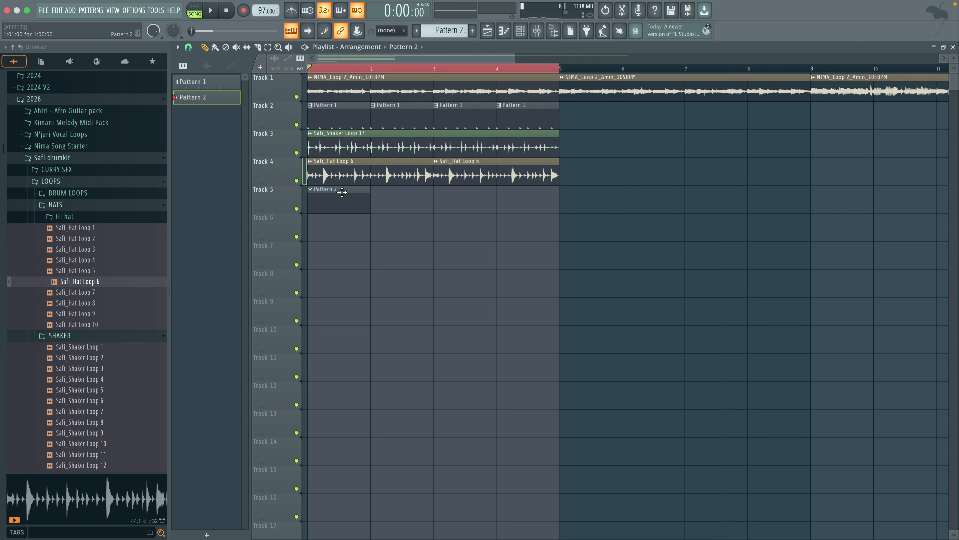
# Open the Lounge Lizard EP-4 channel's piano roll and set its scale highlighting to A Minor Natural (Aeolian).
pyautogui.click(506, 30)
pyautogui.rightClick(392, 276)
pyautogui.click(402, 281)
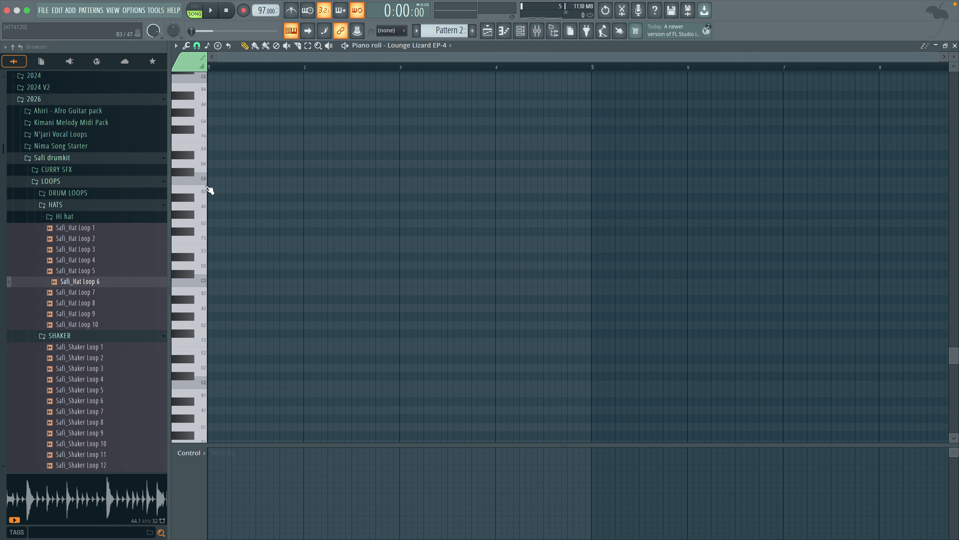
pyautogui.click(212, 50)
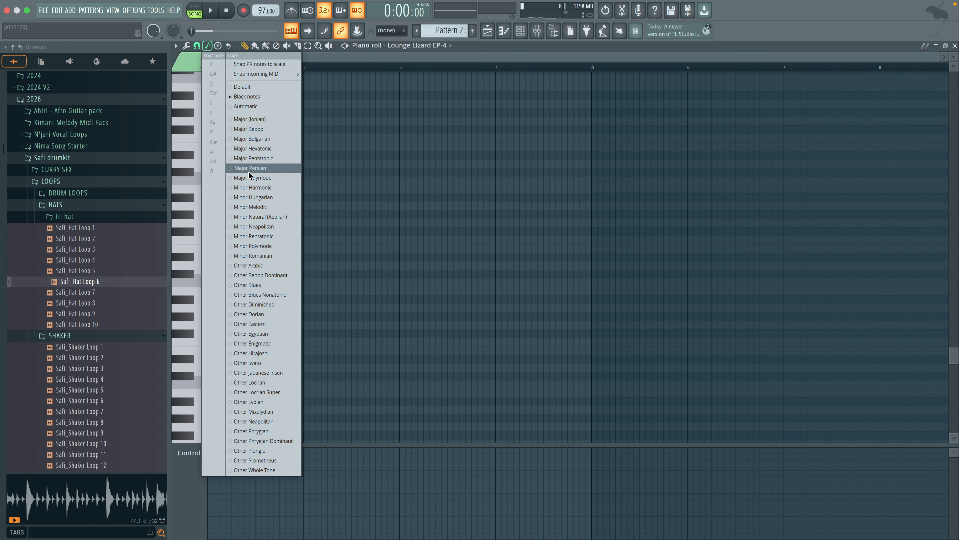
pyautogui.click(262, 219)
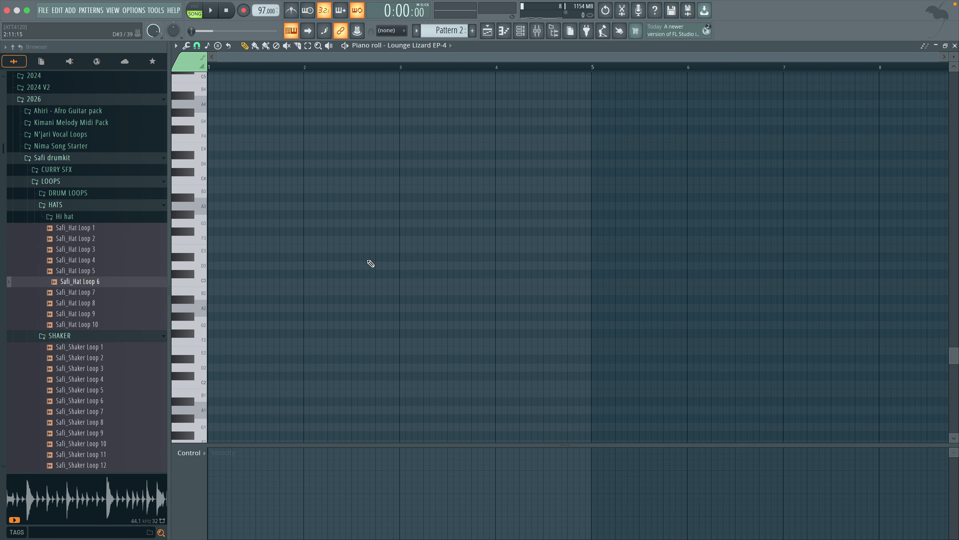
# Draw a one-bar A minor chord in bar 1 with the notes A4, C5 and E5.
pyautogui.scroll(-1, 340, 260)
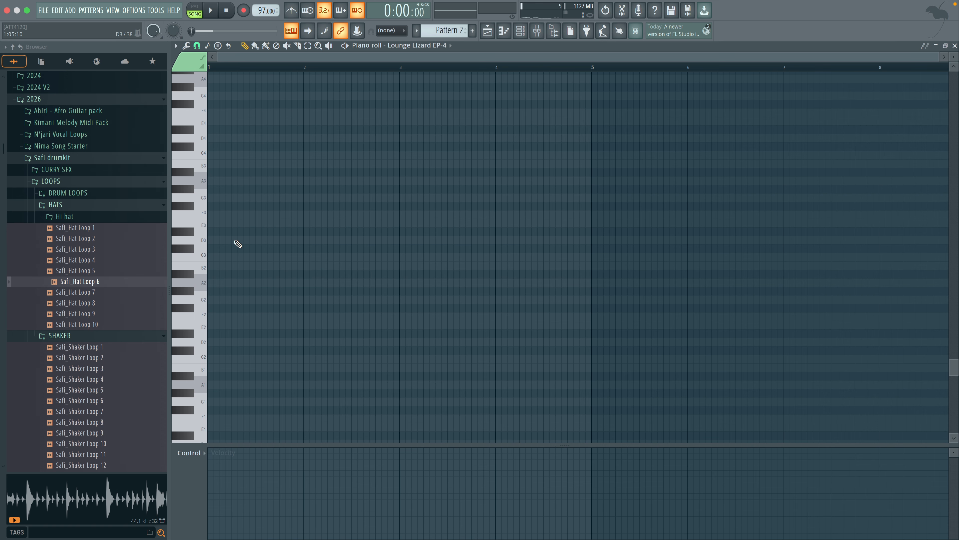
pyautogui.scroll(3, 221, 195)
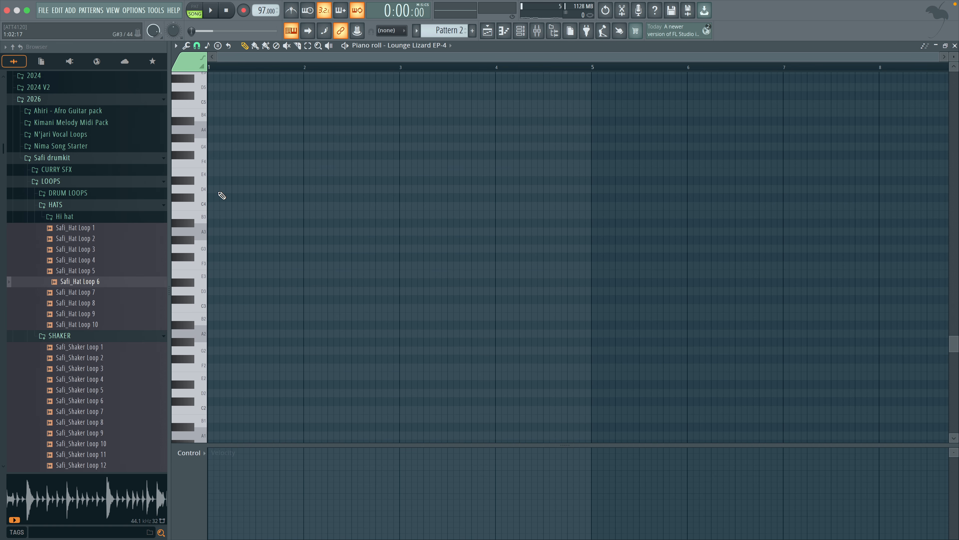
pyautogui.scroll(4, 212, 185)
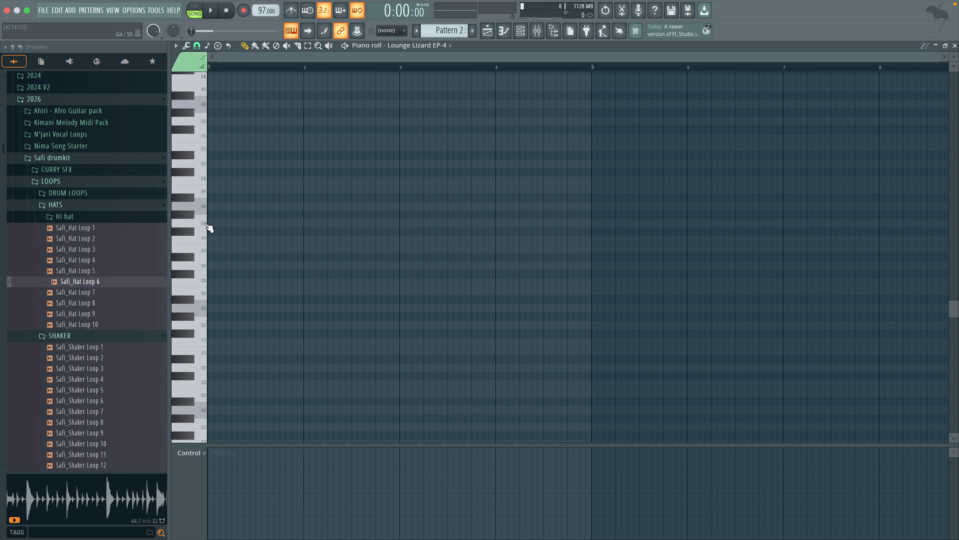
pyautogui.moveTo(223, 206); pyautogui.dragTo(296, 214)
pyautogui.moveTo(246, 180); pyautogui.dragTo(186, 180)
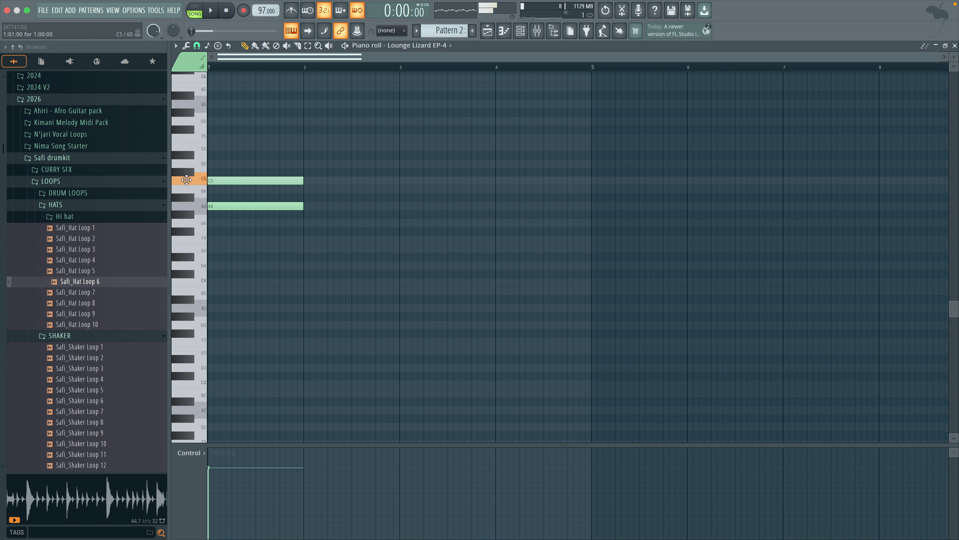
pyautogui.moveTo(217, 149); pyautogui.dragTo(171, 150)
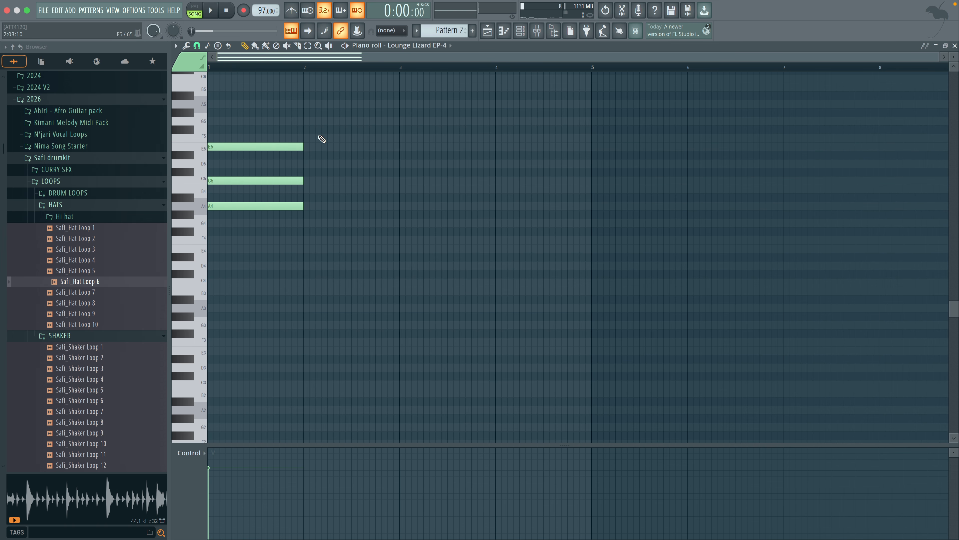
# Scale the chord's note velocities with a Multiply level of 62% while auditioning it.
pyautogui.hotkey('alt', 'x')
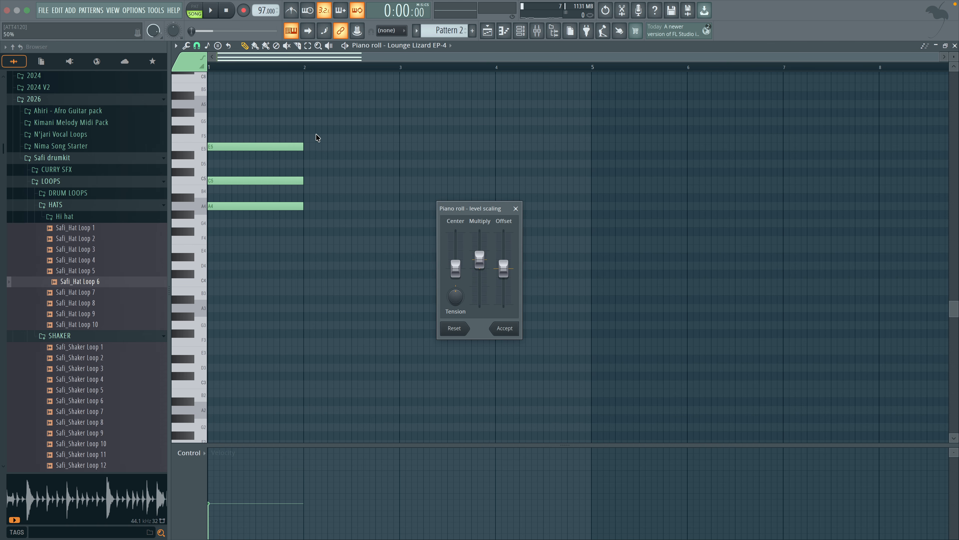
pyautogui.press('space')
pyautogui.moveTo(480, 261); pyautogui.dragTo(480, 259)
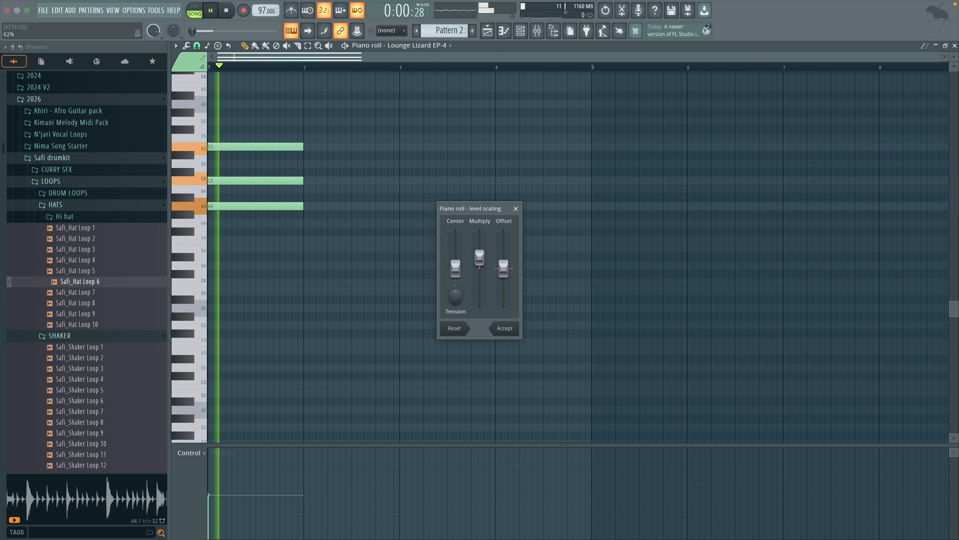
pyautogui.click(505, 328)
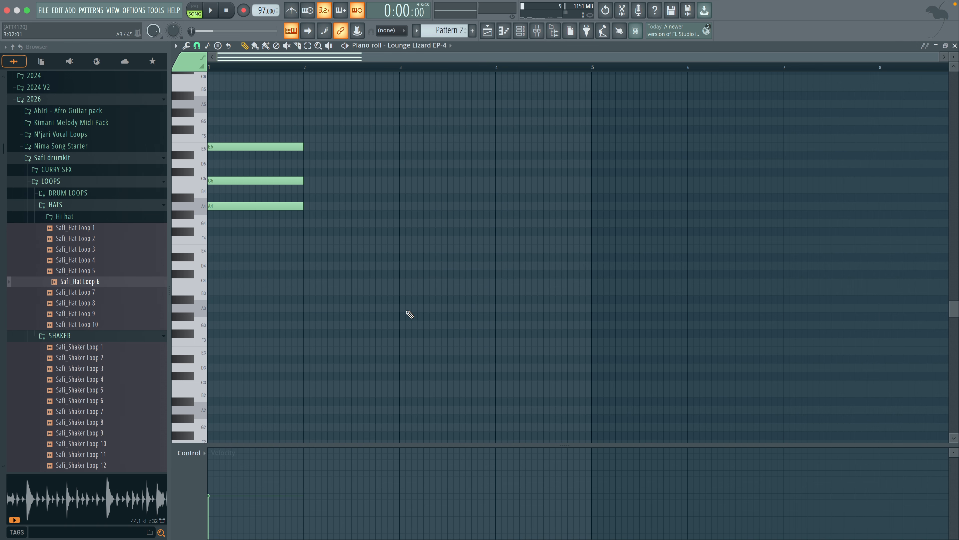
# Transpose the chord up one octave to A5, C6 and E6 and play it back.
pyautogui.press('super+Up')
pyautogui.press('space')
pyautogui.scroll(3, 400, 302)
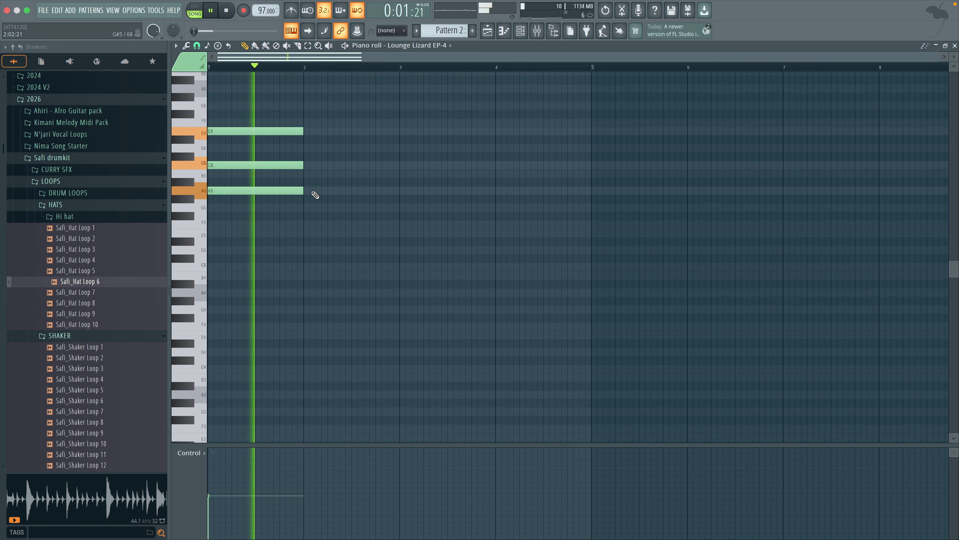
pyautogui.press('space')
# Audition the whole chord shifted to other degrees of the scale, including G, C, F and E, and return it to A5, C6 and E6.
pyautogui.press('super+a')
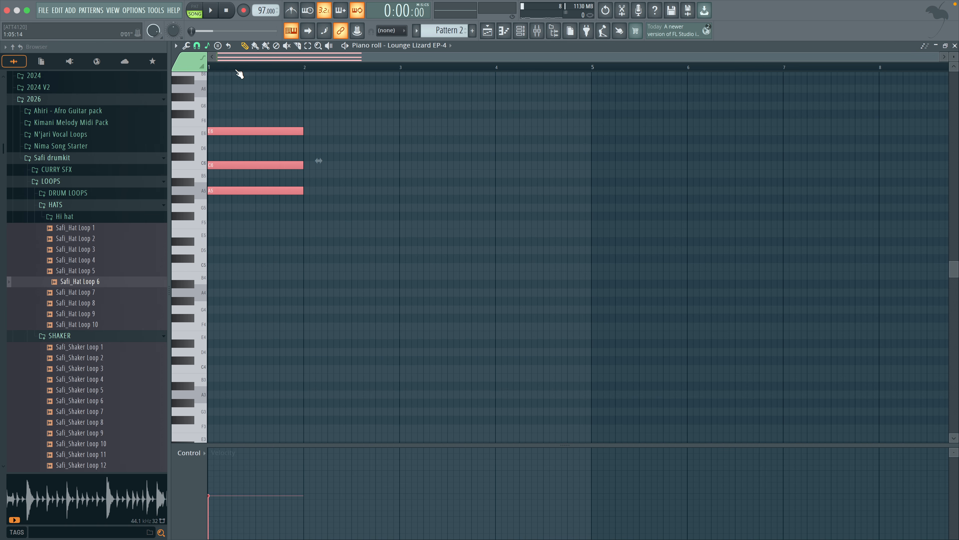
pyautogui.hotkey('shift', 'Down')
pyautogui.press('space')
pyautogui.press('space')
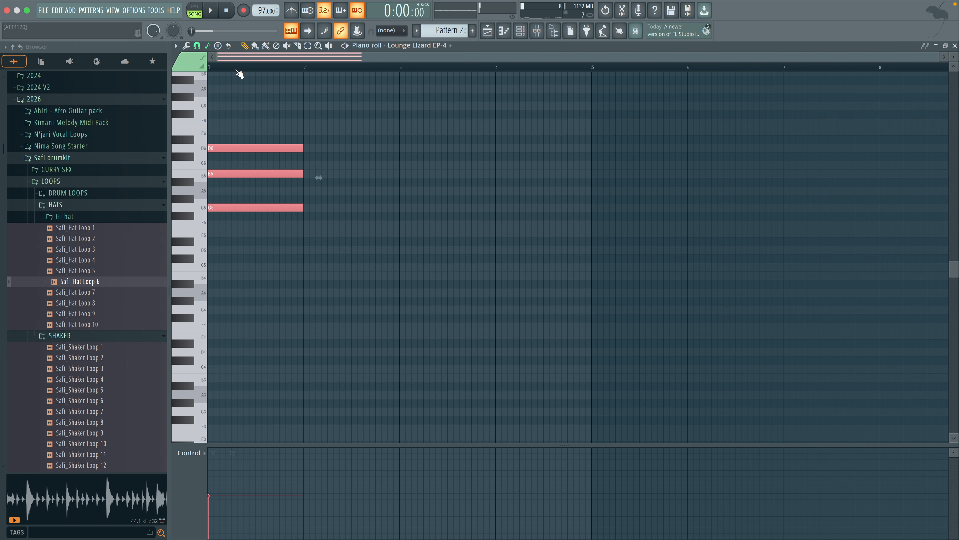
pyautogui.hotkey('shift', 'Up')
pyautogui.press('Up')
pyautogui.press('space')
pyautogui.press('space')
pyautogui.hotkey('shift', 'Up')
pyautogui.press('space')
pyautogui.press('space')
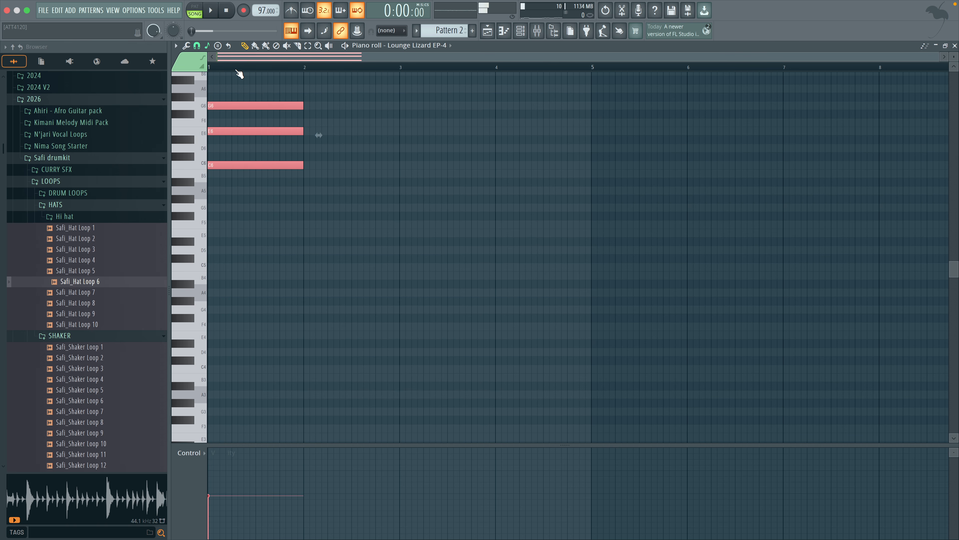
pyautogui.hotkey('shift', 'Down')
pyautogui.hotkey('shift', 'Down')
pyautogui.hotkey('shift', 'Down')
pyautogui.press('space')
pyautogui.press('space')
pyautogui.hotkey('shift', 'Down')
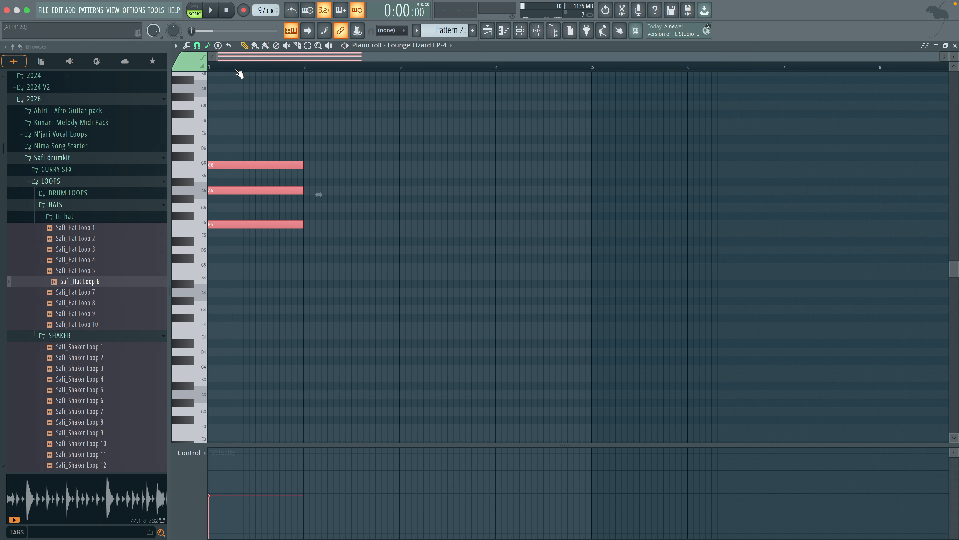
pyautogui.press('space')
pyautogui.press('space')
pyautogui.hotkey('shift', 'Down')
pyautogui.press('space')
pyautogui.press('space')
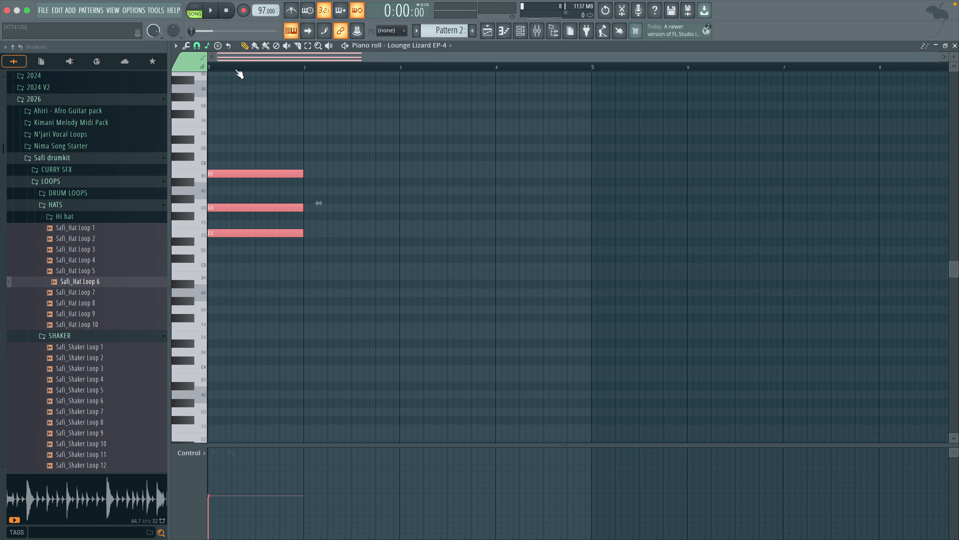
pyautogui.hotkey('shift', 'Up')
pyautogui.hotkey('shift', 'Up')
pyautogui.hotkey('shift', 'Up')
pyautogui.press('space')
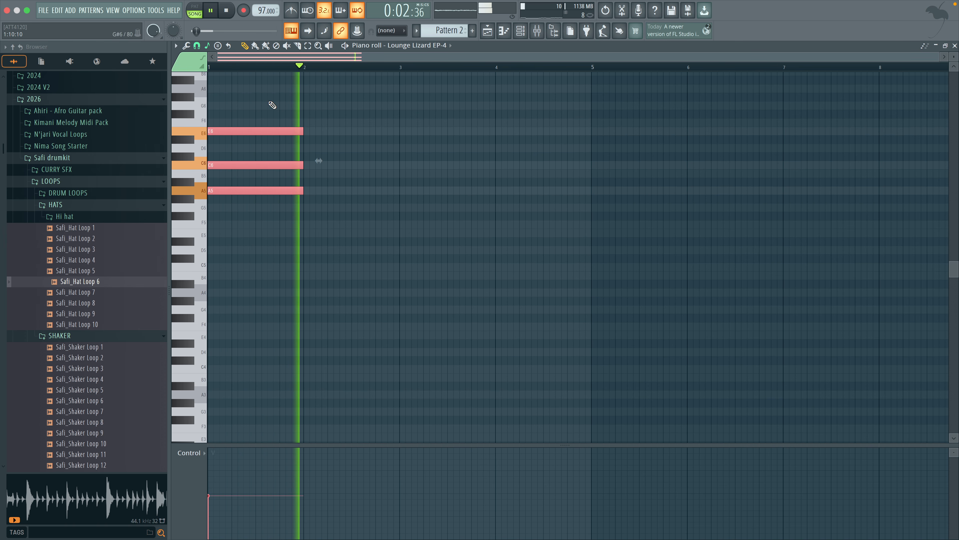
pyautogui.press('space')
# Add two half-bar chords in bar 2, F5-A5-C6 followed by G5-B5-D6, from copies of the first chord, and play them.
pyautogui.hotkey('ctrl', 'b')
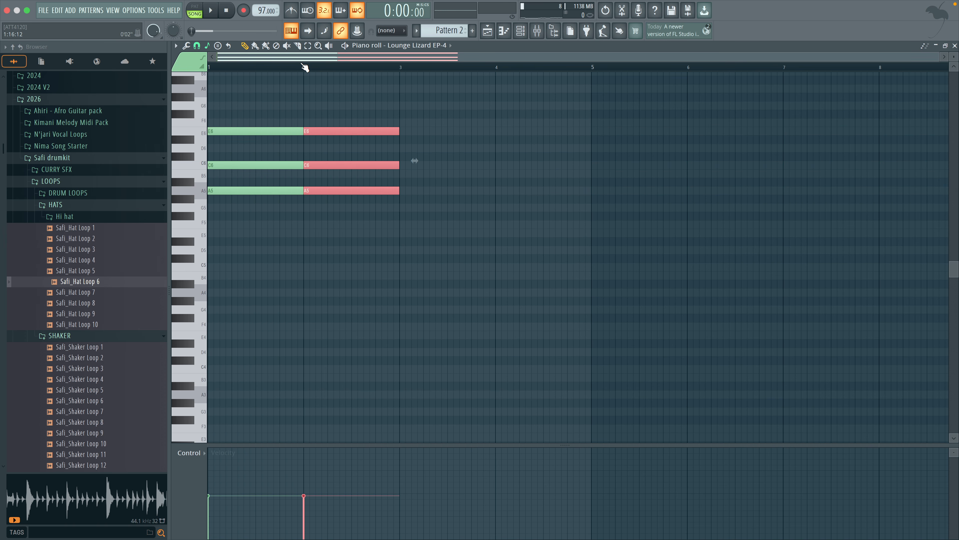
pyautogui.moveTo(351, 131); pyautogui.dragTo(352, 225)
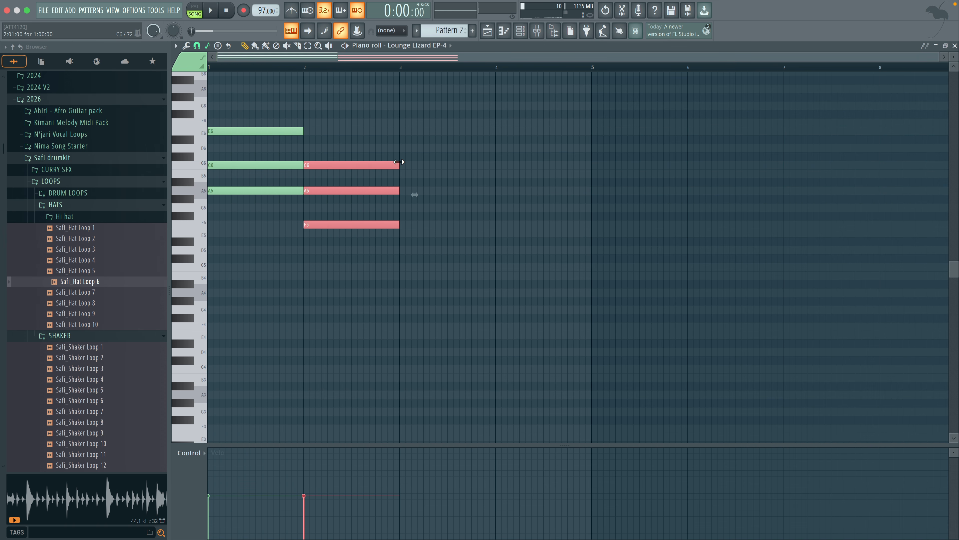
pyautogui.hotkey('ctrl', 'b')
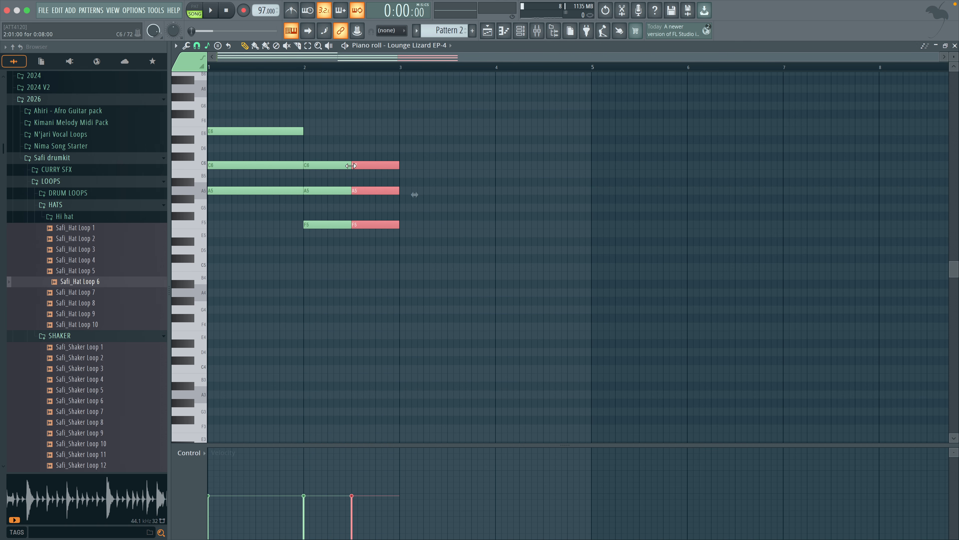
pyautogui.press('space')
pyautogui.hotkey('shift', 'Up')
pyautogui.hotkey('shift', 'Up')
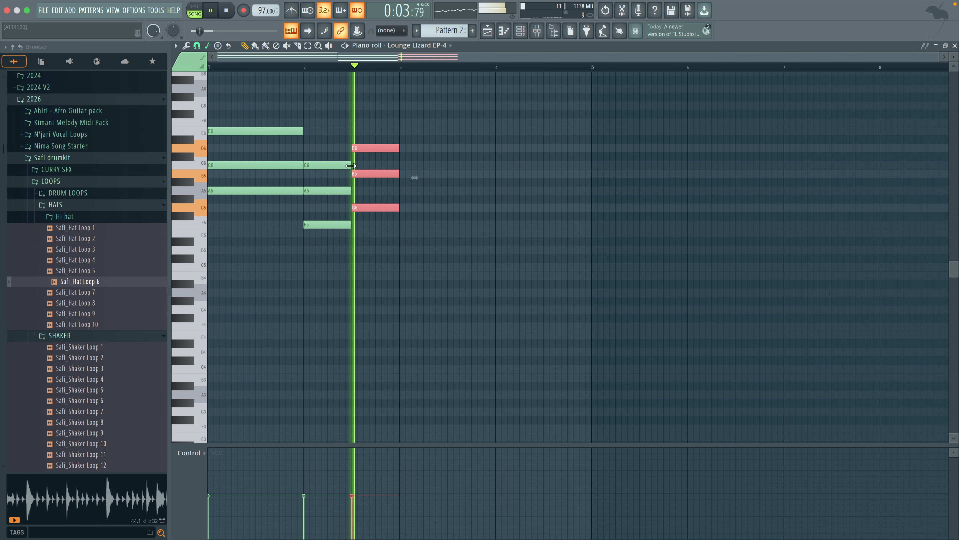
pyautogui.press('space')
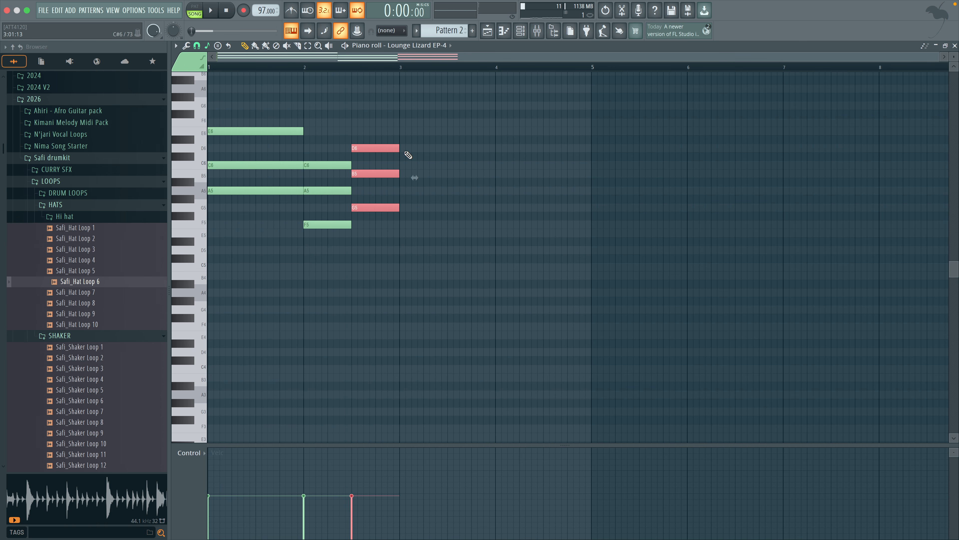
# Duplicate the two-bar chord progression into bars 3 and 4 and clear the selection.
pyautogui.moveTo(444, 100); pyautogui.dragTo(204, 259)
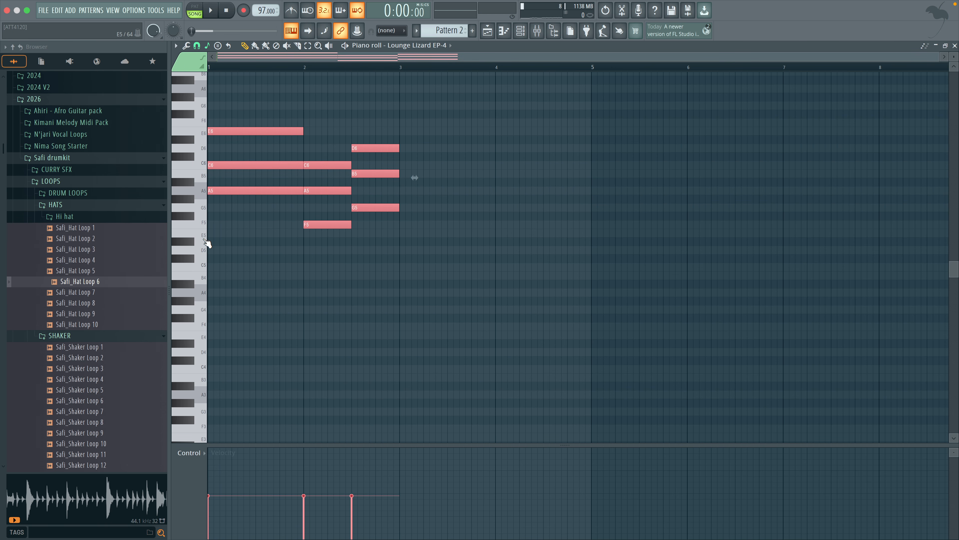
pyautogui.hotkey('ctrl', 'b')
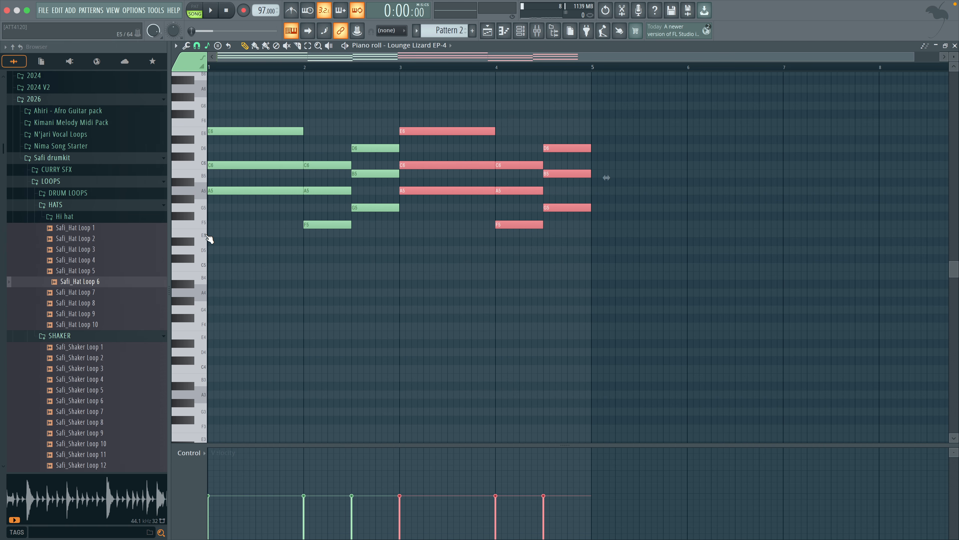
pyautogui.keyDown('ctrl'); pyautogui.click(369, 324); pyautogui.keyUp('ctrl')
pyautogui.scroll(-1, 328, 303)
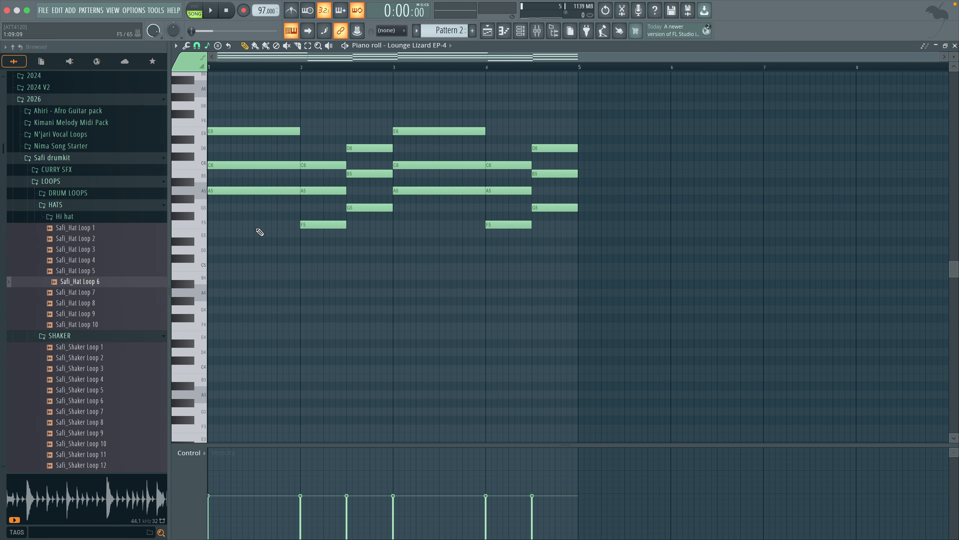
# Try raising the first chord's C6 to C7, then adding an A6 an octave above its A5, and play each voicing.
pyautogui.scroll(3, 239, 222)
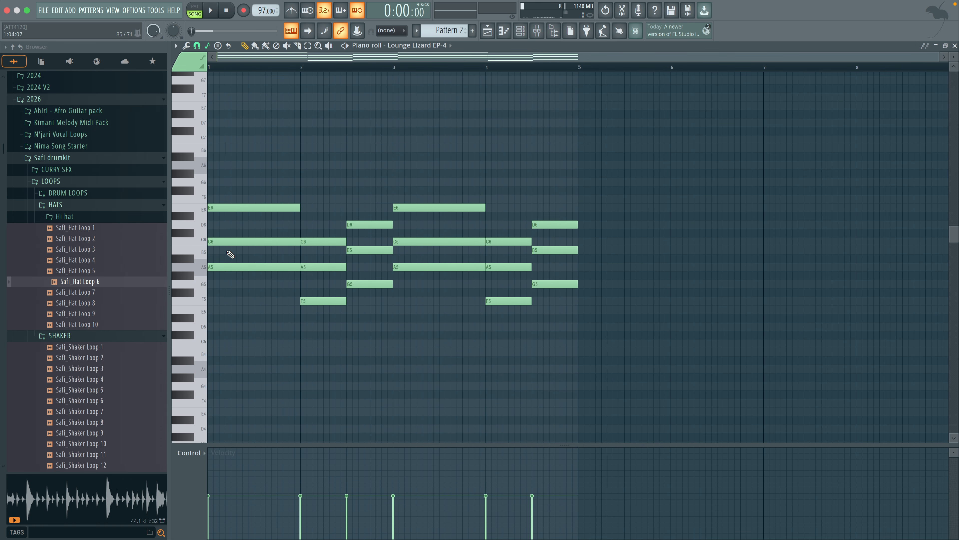
pyautogui.hotkey('ctrl', 'Up')
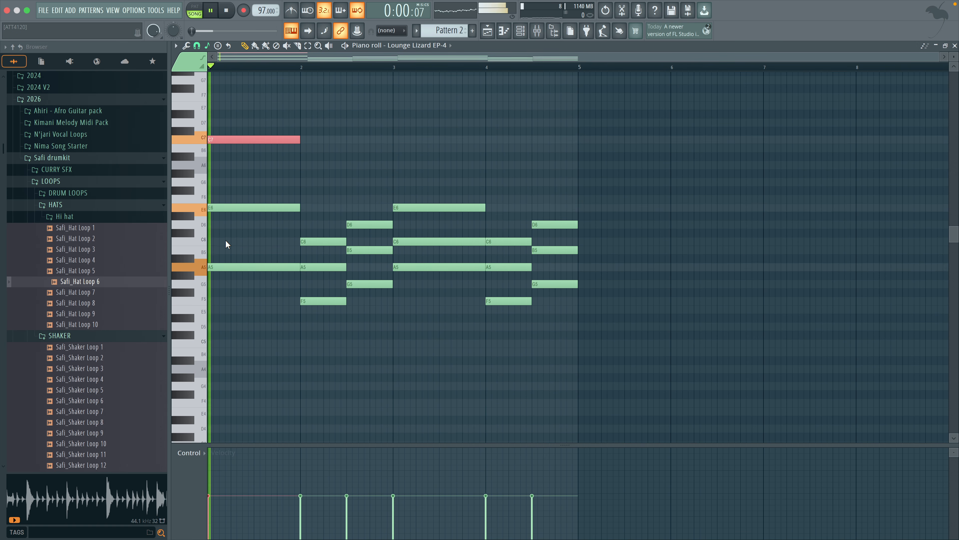
pyautogui.hotkey('ctrl', 'Down')
pyautogui.click(226, 266)
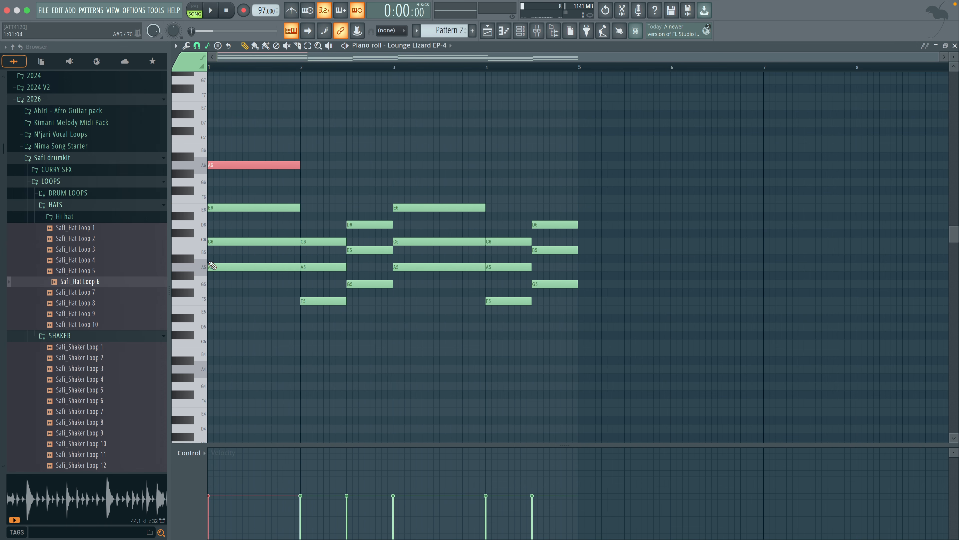
pyautogui.press('space')
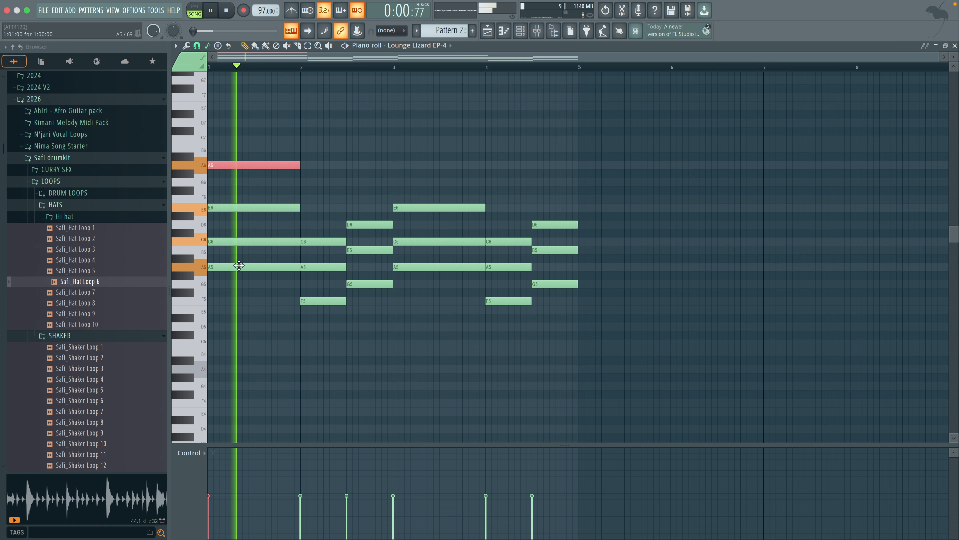
pyautogui.press('space')
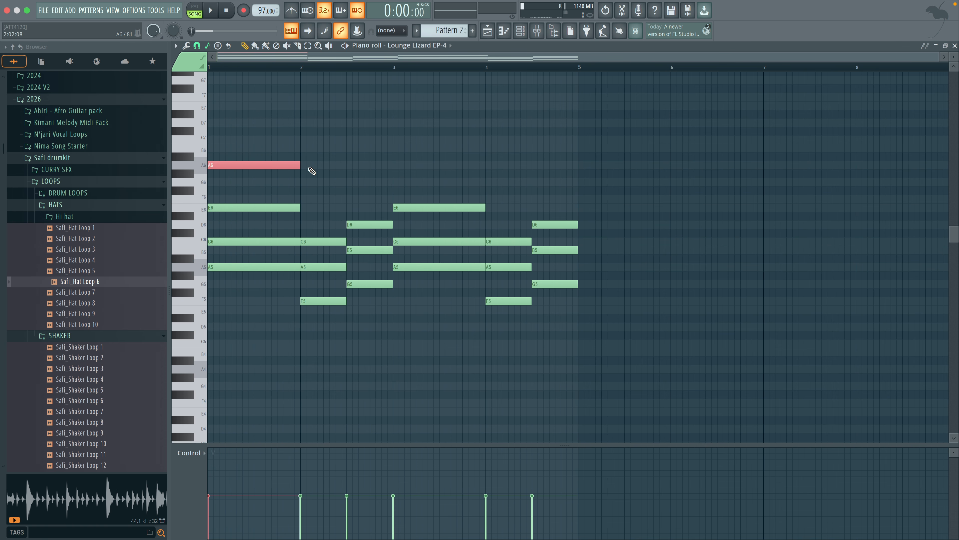
# Lower the whole progression one octave and layer octave-higher copies of each chord's two lowest notes, then play it and clear the selection.
pyautogui.press('space')
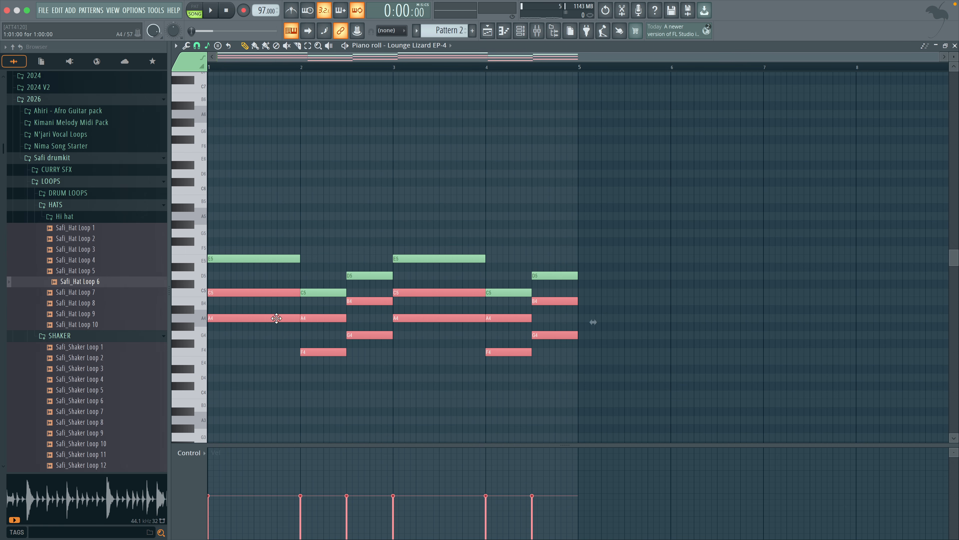
pyautogui.moveTo(306, 319); pyautogui.dragTo(244, 319)
pyautogui.hotkey('ctrl', 'Up')
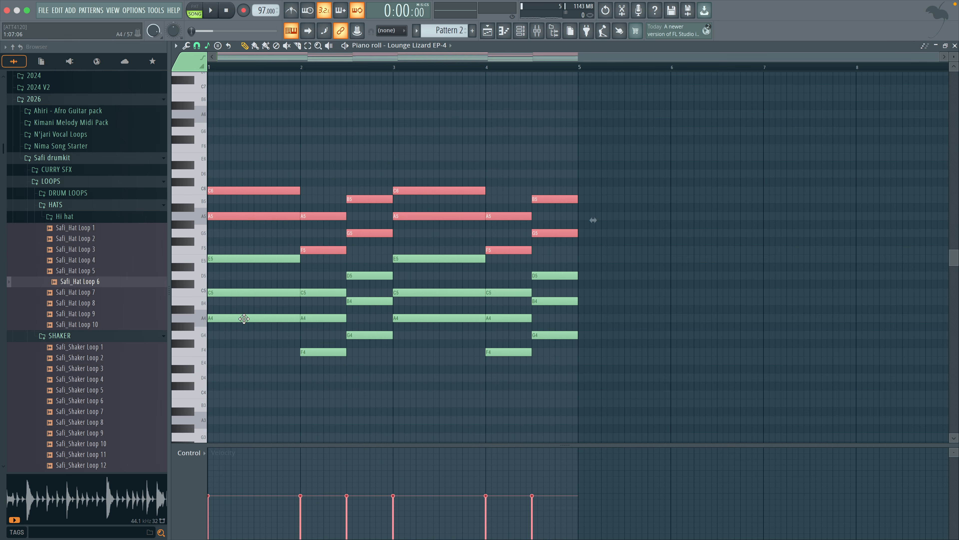
pyautogui.press('space')
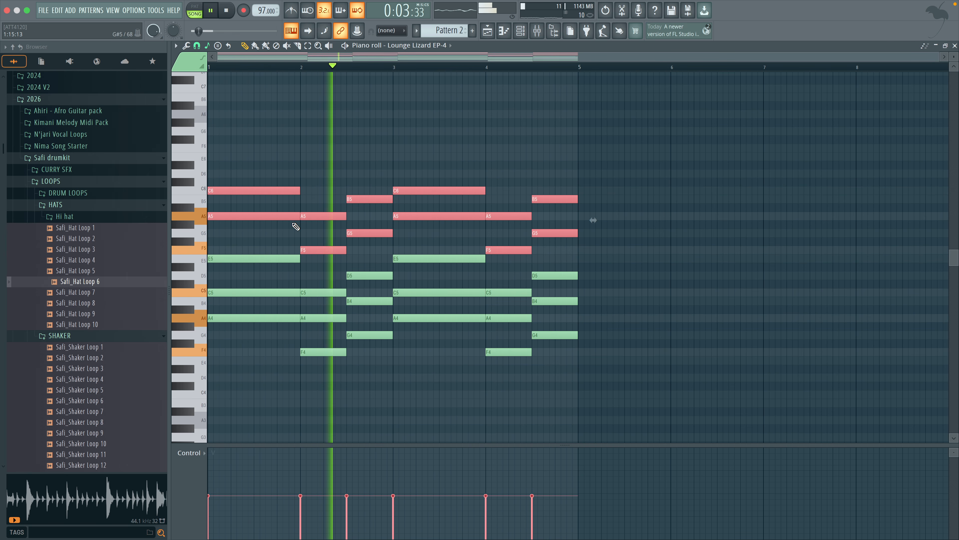
pyautogui.hotkey('ctrl', 'd')
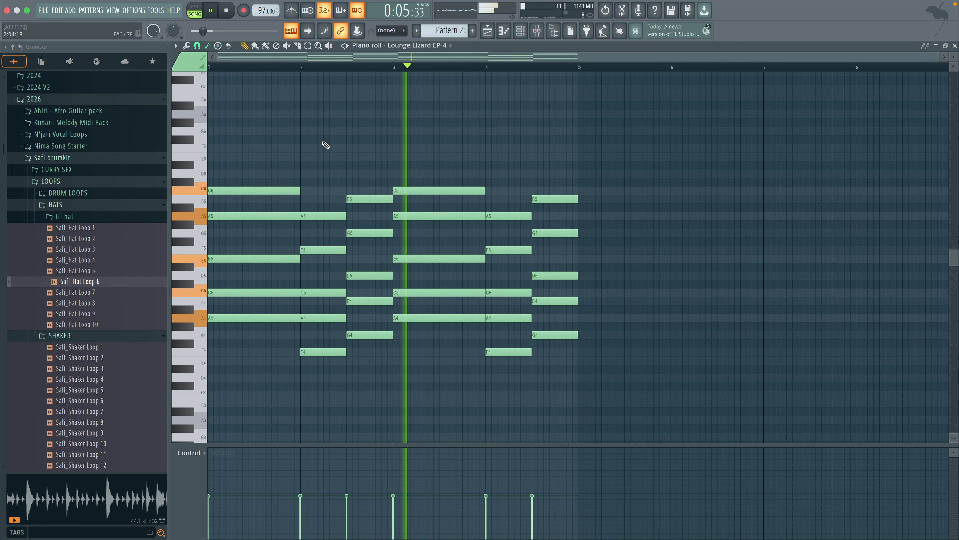
# Strum the chords with staggered note starts and velocities, and play Pattern 2 in pattern mode.
pyautogui.press('space')
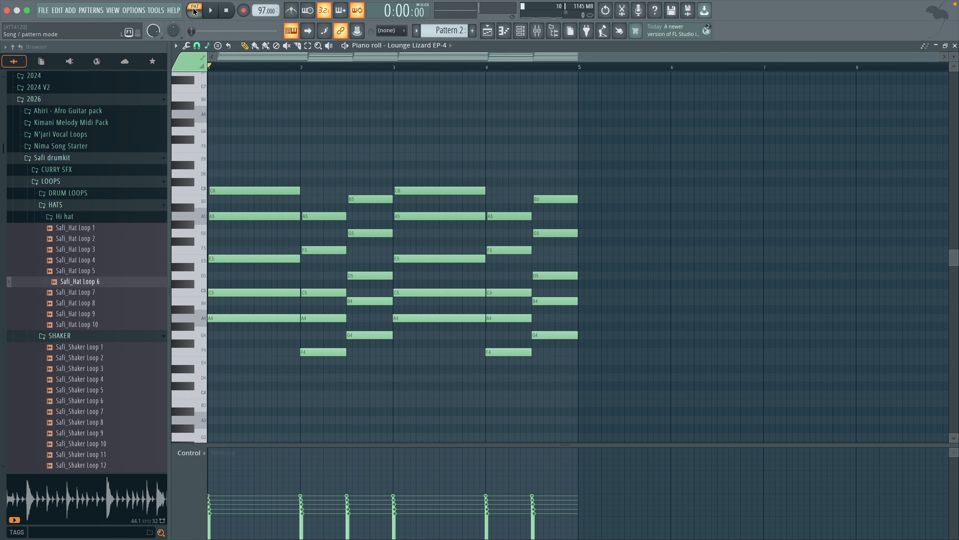
pyautogui.press('space')
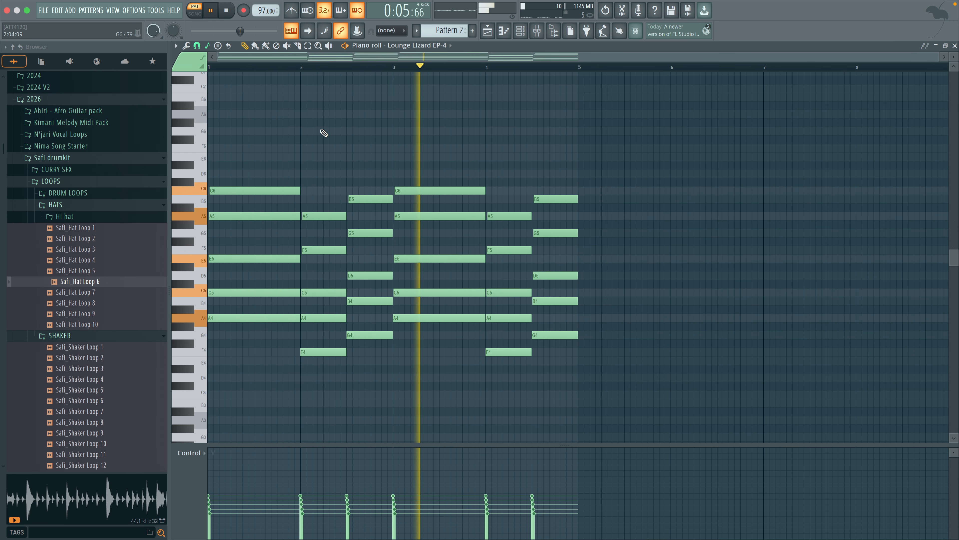
pyautogui.press('space')
# Layer bass notes A3, F3 and G3 an octave below each chord's lowest note, play the pattern and clear the selection.
pyautogui.scroll(-2, 266, 325)
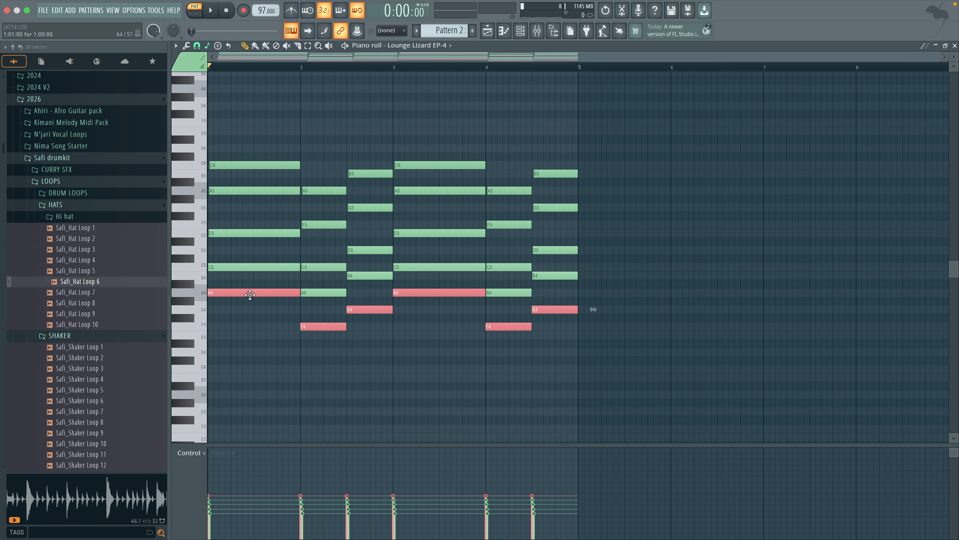
pyautogui.hotkey('ctrl', 'Down')
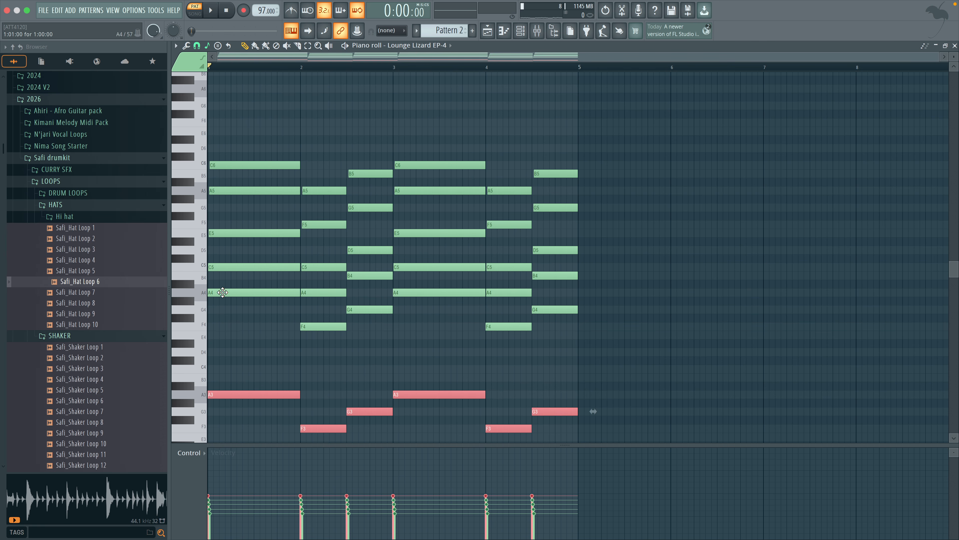
pyautogui.press('space')
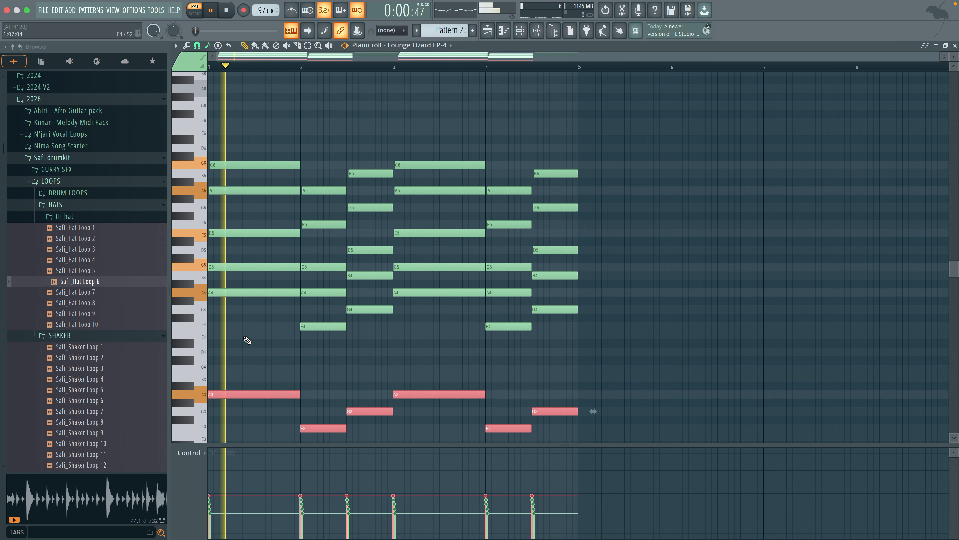
pyautogui.keyDown('super'); pyautogui.click(238, 374); pyautogui.keyUp('super')
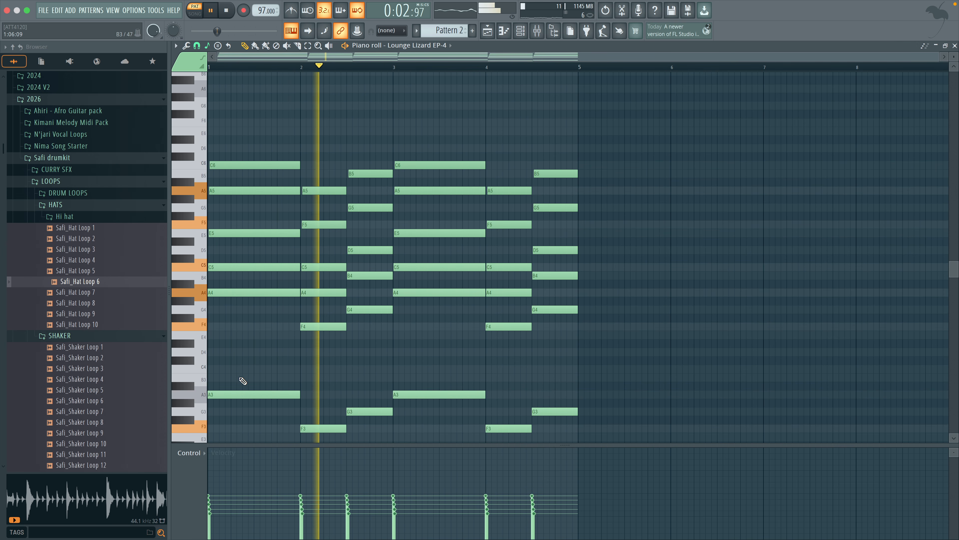
# Lower the velocities of the A3, F3 and G3 bass notes across all four bars, play the pattern and clear the selection.
pyautogui.moveTo(241, 376); pyautogui.dragTo(557, 451)
pyautogui.press('space')
pyautogui.click(217, 515)
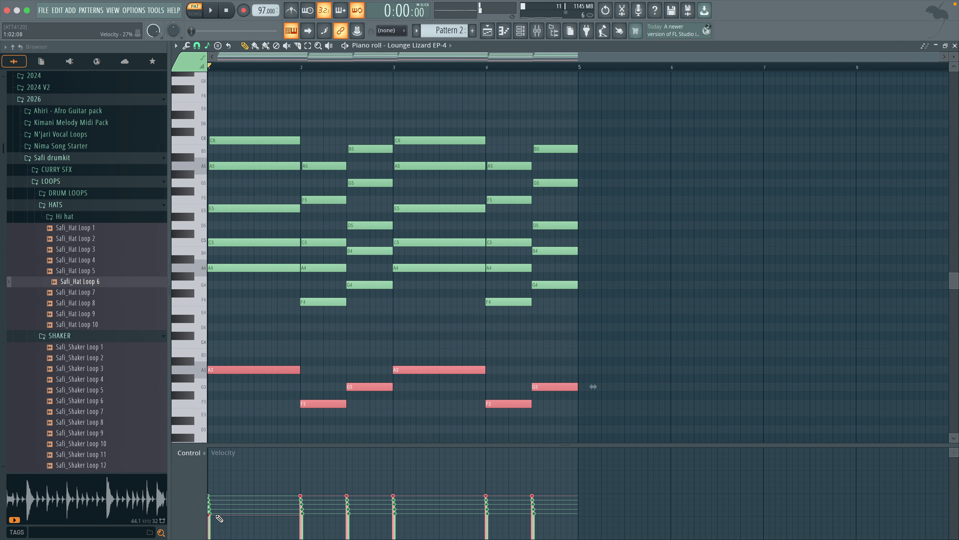
pyautogui.click(531, 515)
pyautogui.press('space')
pyautogui.keyDown('super'); pyautogui.click(296, 312); pyautogui.keyUp('super')
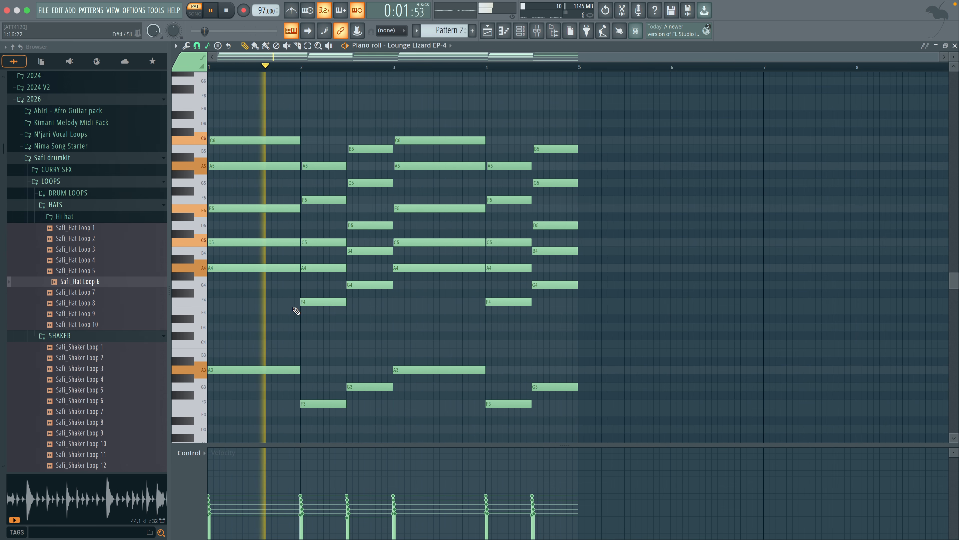
# Randomize only the velocity and release levels of the chord notes above the bass line, leaving pattern generation off, and clear the selection.
pyautogui.press('space')
pyautogui.moveTo(237, 93); pyautogui.dragTo(611, 337)
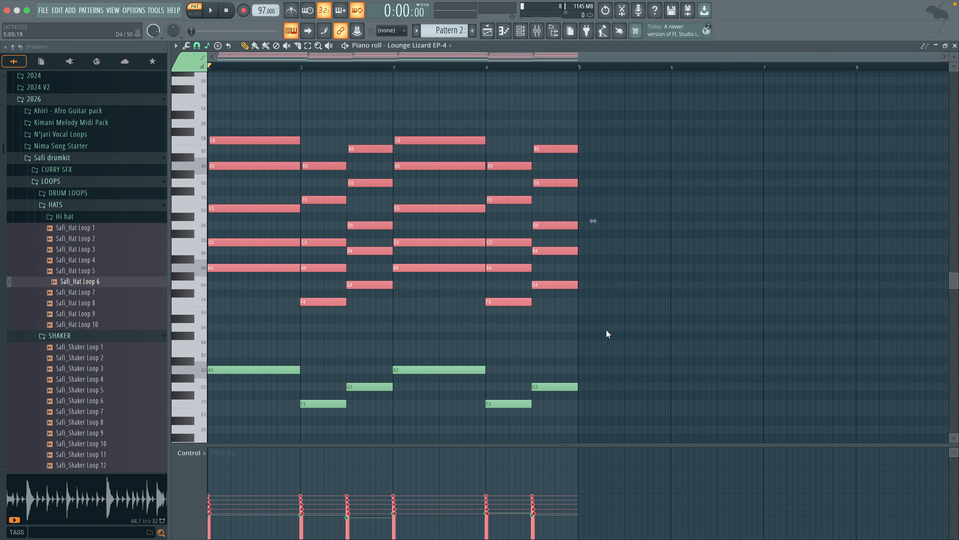
pyautogui.hotkey('alt', 'r')
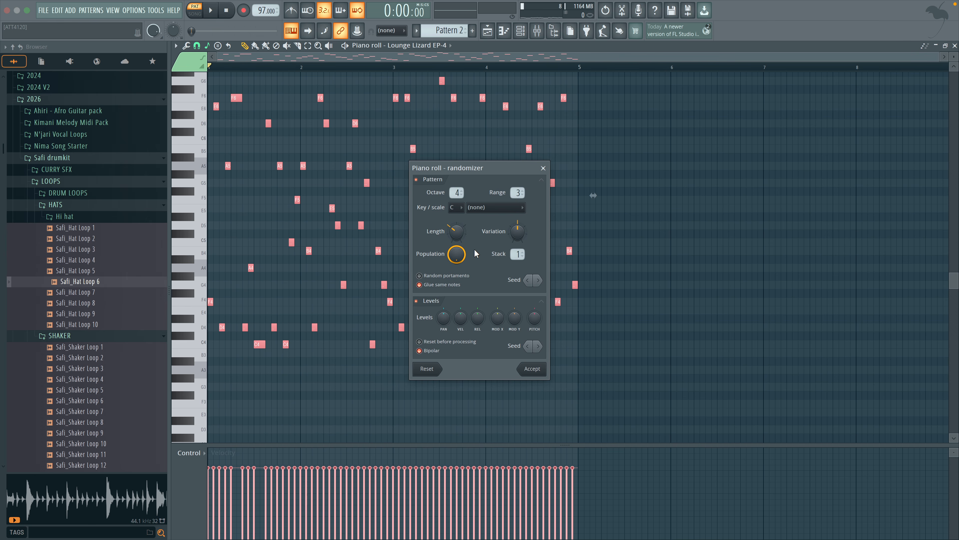
pyautogui.click(417, 179)
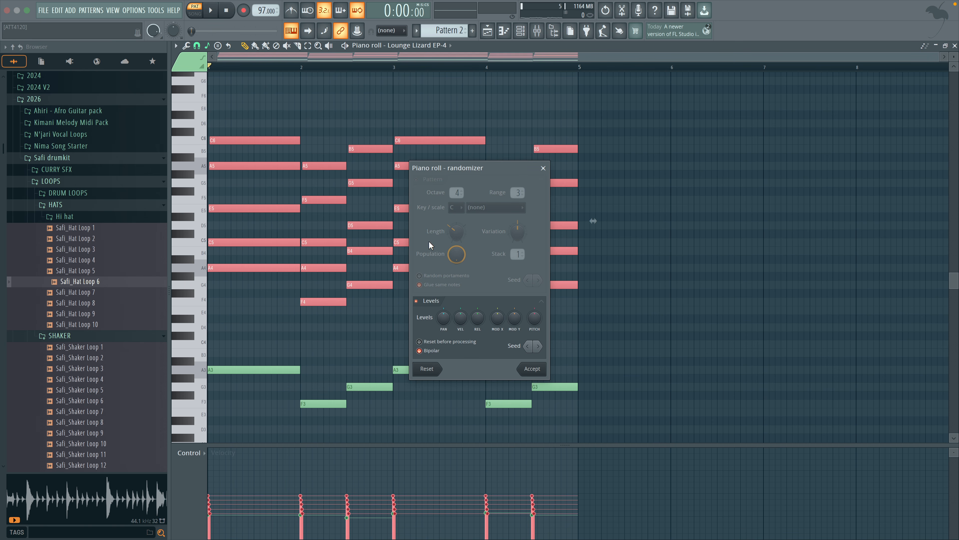
pyautogui.moveTo(461, 317)
pyautogui.mouseDown()
pyautogui.moveTo(461, 299)
pyautogui.moveTo(460, 321)
pyautogui.moveTo(477, 308)
pyautogui.mouseUp()
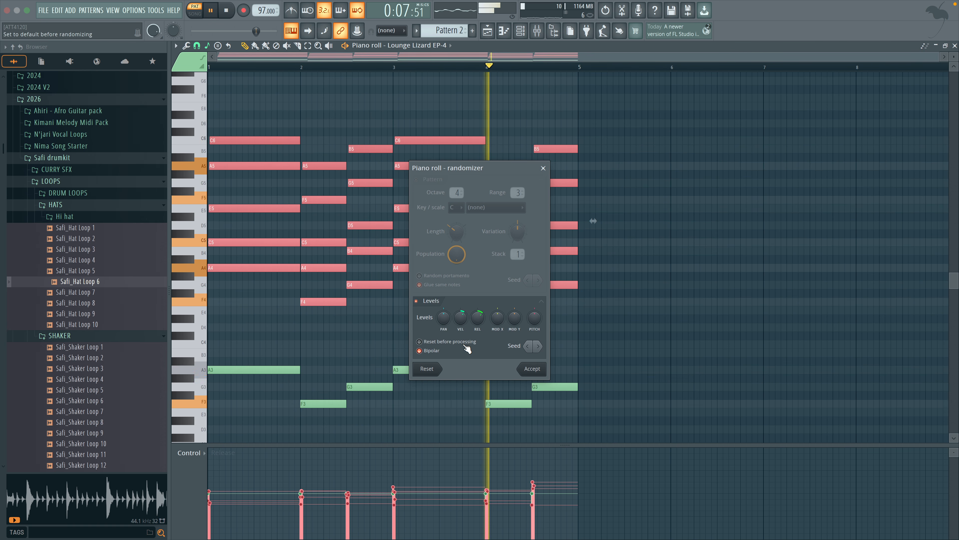
pyautogui.click(531, 368)
pyautogui.keyDown('super'); pyautogui.click(524, 359); pyautogui.keyUp('super')
# Play the playlist arrangement in song mode and mute the Nima loop on Track 1.
pyautogui.press('l')
pyautogui.press('F5')
pyautogui.click(296, 96)
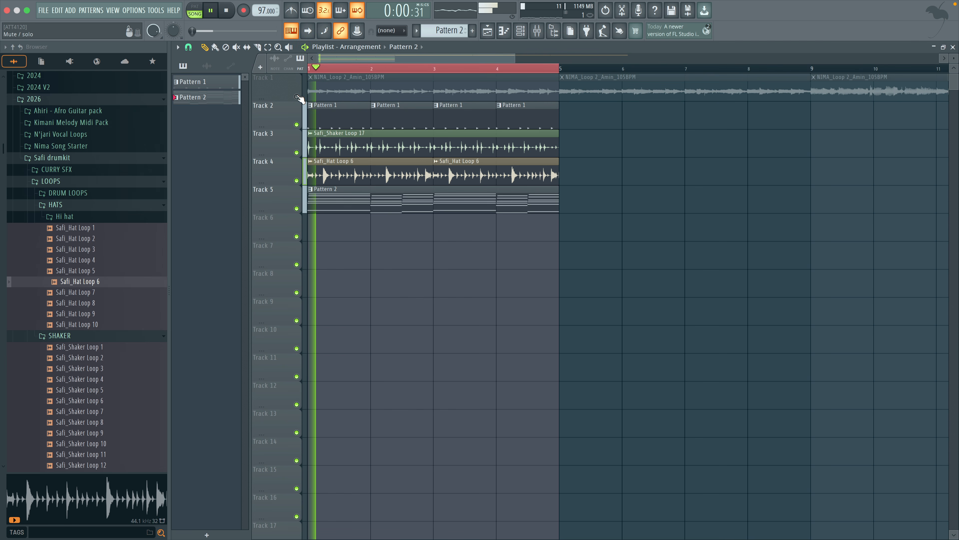
# Set the Lounge Lizard EP-4 channel volume to 59%, stop playback and return to the playlist.
pyautogui.click(519, 36)
pyautogui.moveTo(336, 275); pyautogui.dragTo(335, 288)
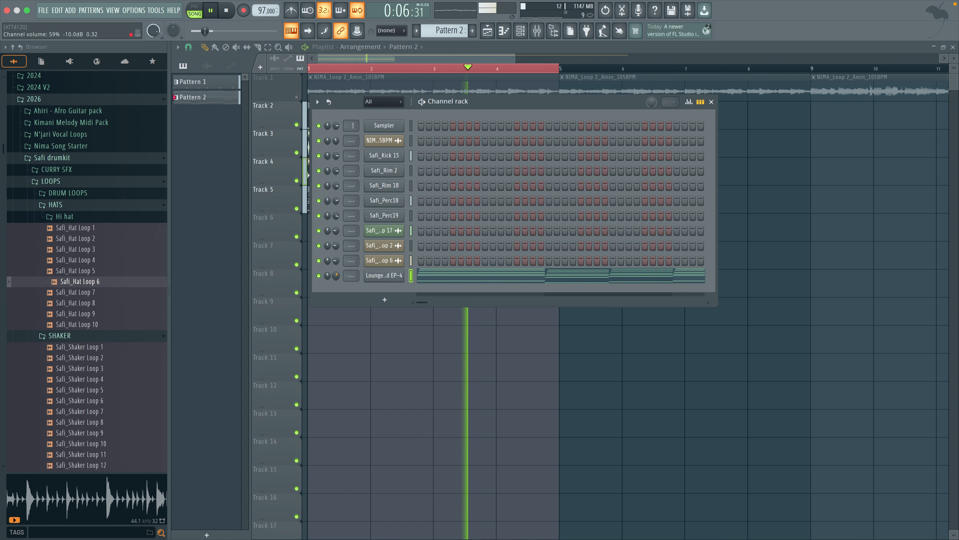
pyautogui.click(436, 273)
pyautogui.press('space')
pyautogui.press('Escape')
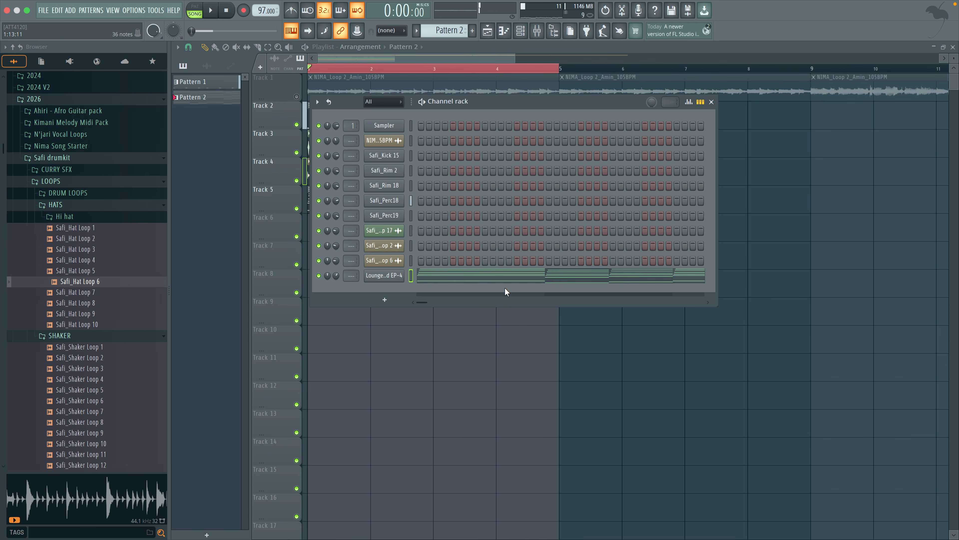
pyautogui.press('Escape')
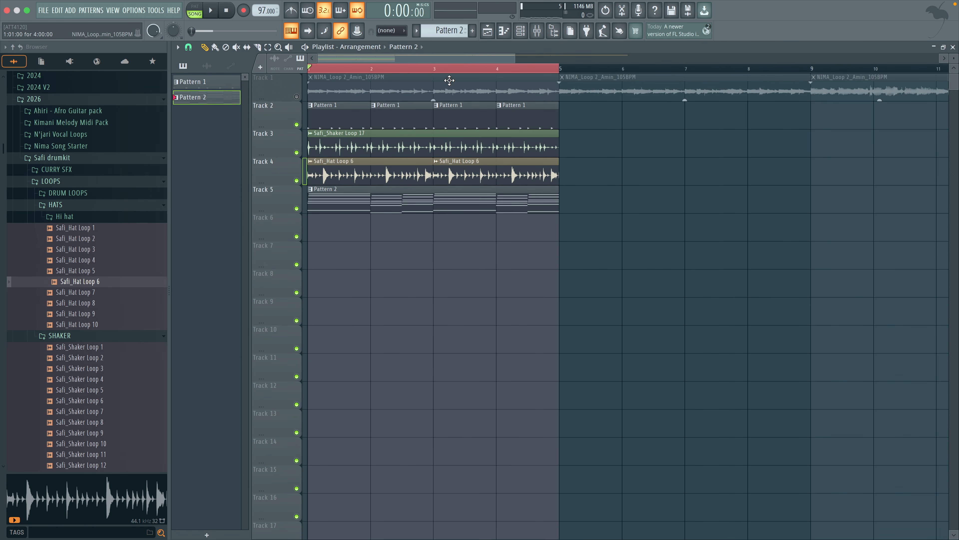
# Add a ZENOLOGY channel to the channel rack and close its plugin window.
pyautogui.click(521, 31)
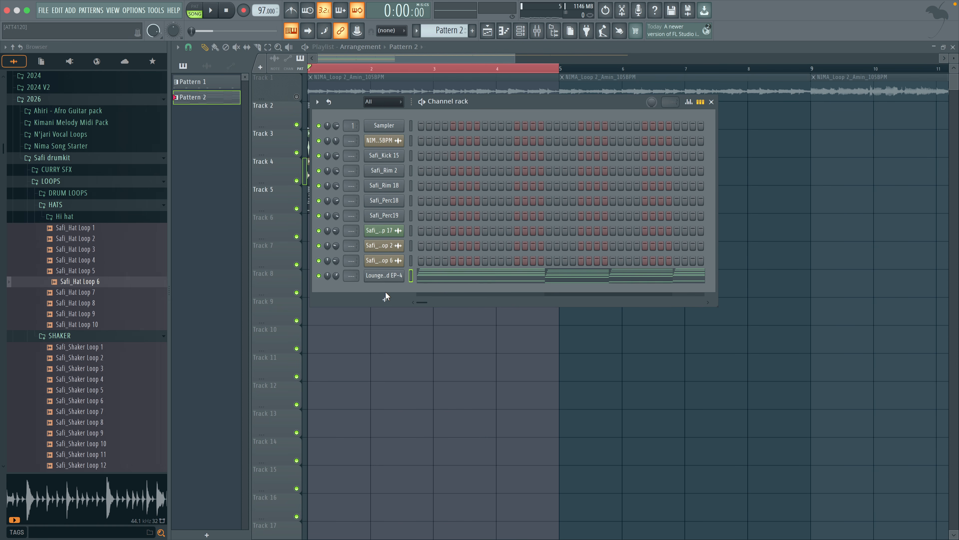
pyautogui.click(385, 299)
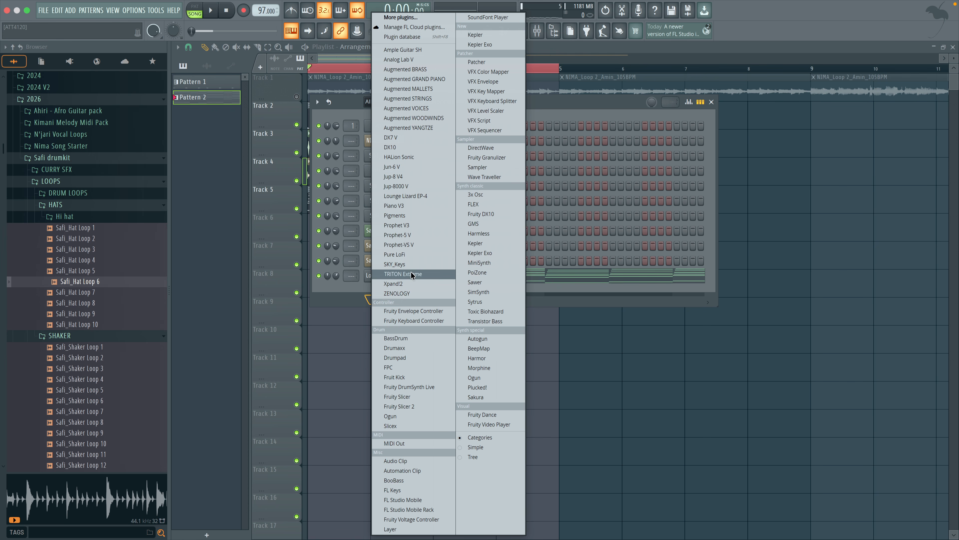
pyautogui.click(404, 291)
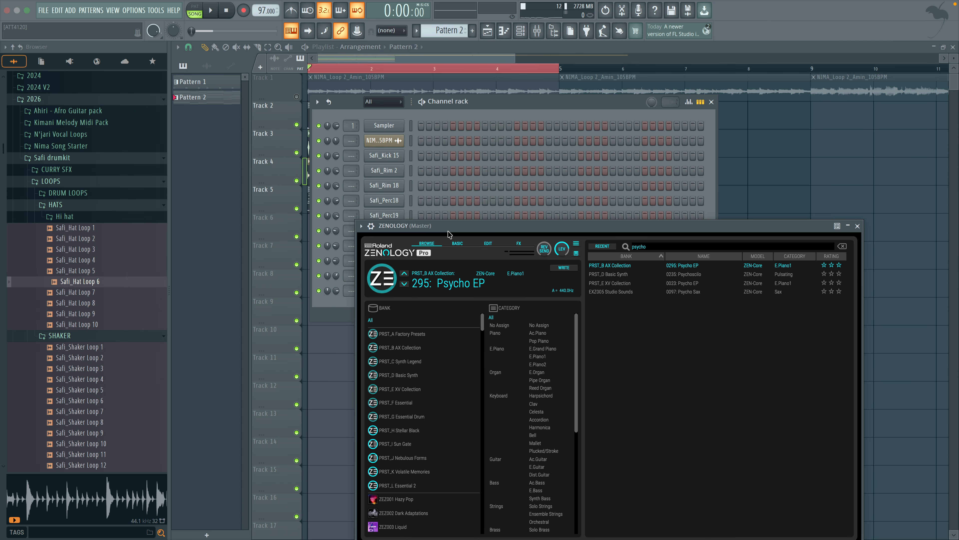
pyautogui.moveTo(447, 237); pyautogui.dragTo(467, 183)
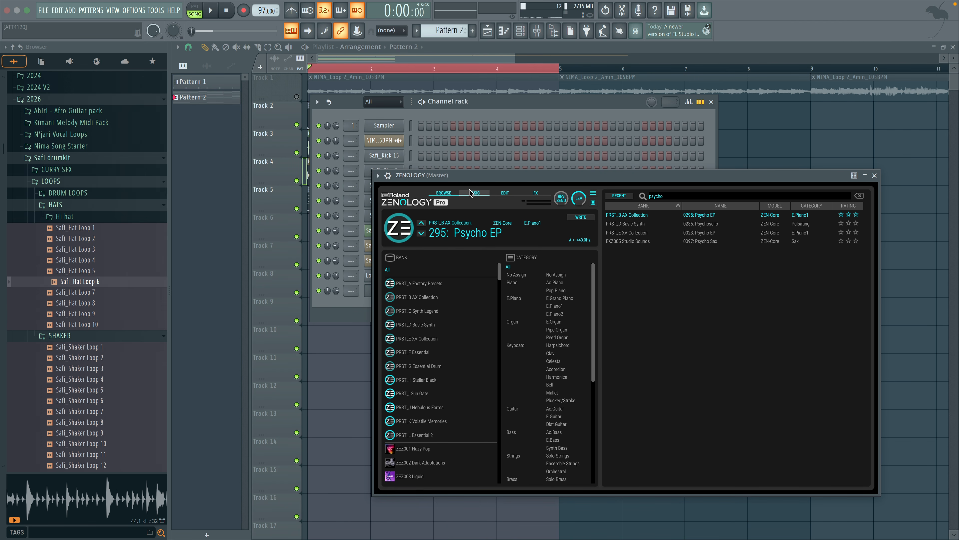
pyautogui.click(874, 175)
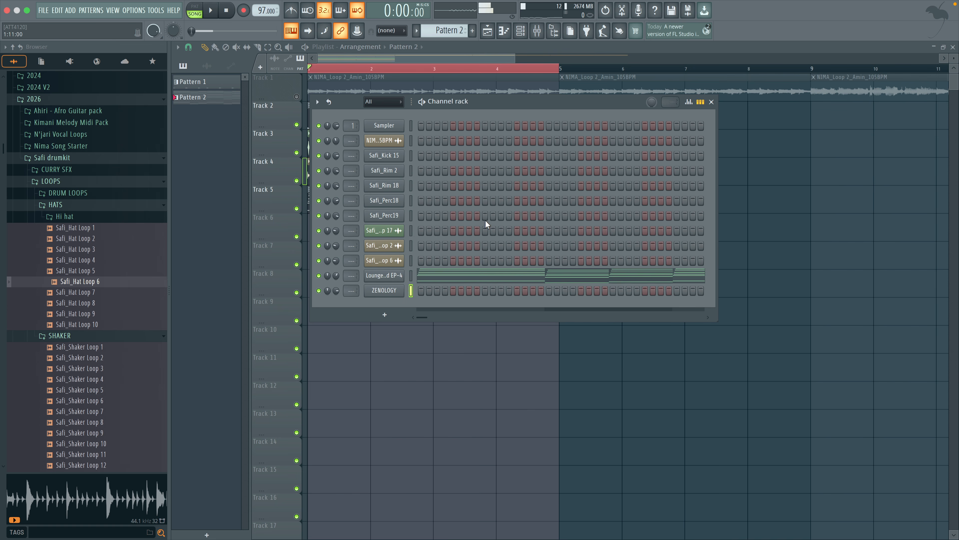
# Copy the Lounge Lizard EP-4 channel's notes and paste them into the ZENOLOGY channel.
pyautogui.rightClick(386, 274)
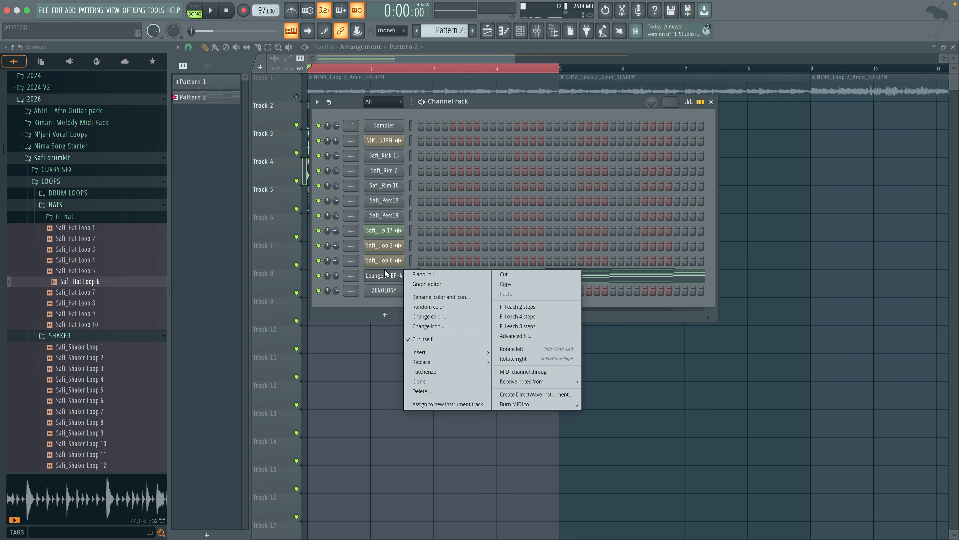
pyautogui.click(499, 283)
pyautogui.rightClick(373, 288)
pyautogui.click(501, 309)
# Delete the ZENOLOGY chords in bars 2 and 4, keeping only the A minor chords in bars 1 and 3, and check by playing.
pyautogui.click(463, 292)
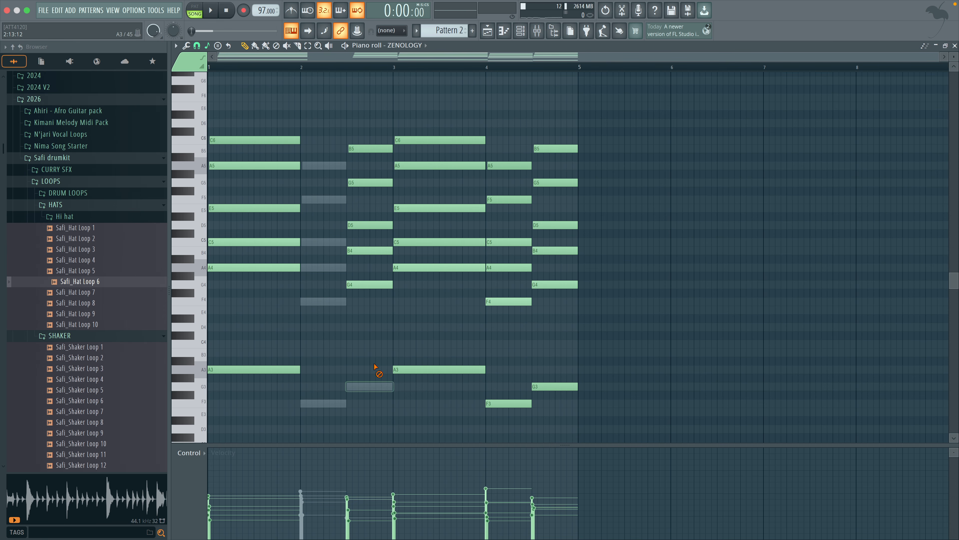
pyautogui.press('space')
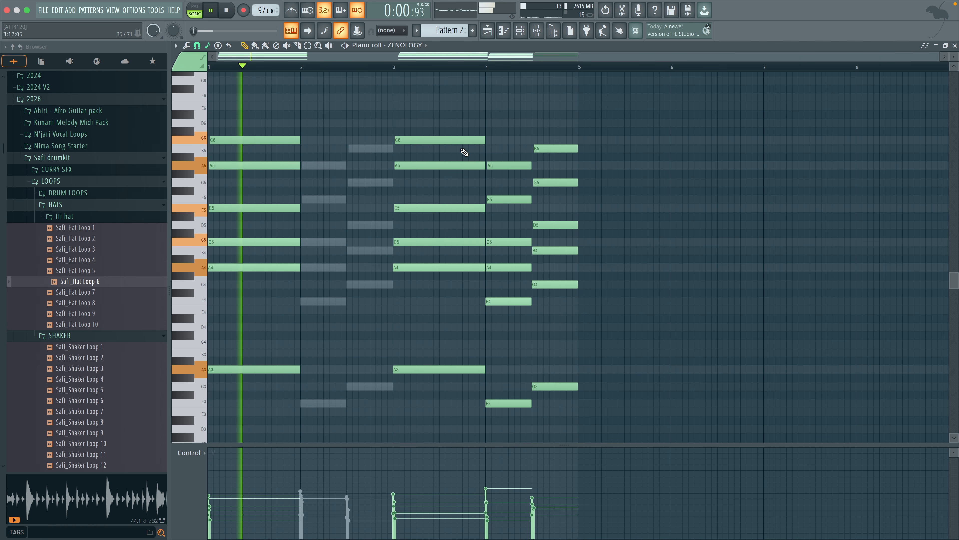
pyautogui.moveTo(510, 151)
pyautogui.mouseDown()
pyautogui.moveTo(517, 415)
pyautogui.moveTo(554, 354)
pyautogui.moveTo(567, 128)
pyautogui.moveTo(507, 79)
pyautogui.mouseUp()
pyautogui.press('F6')
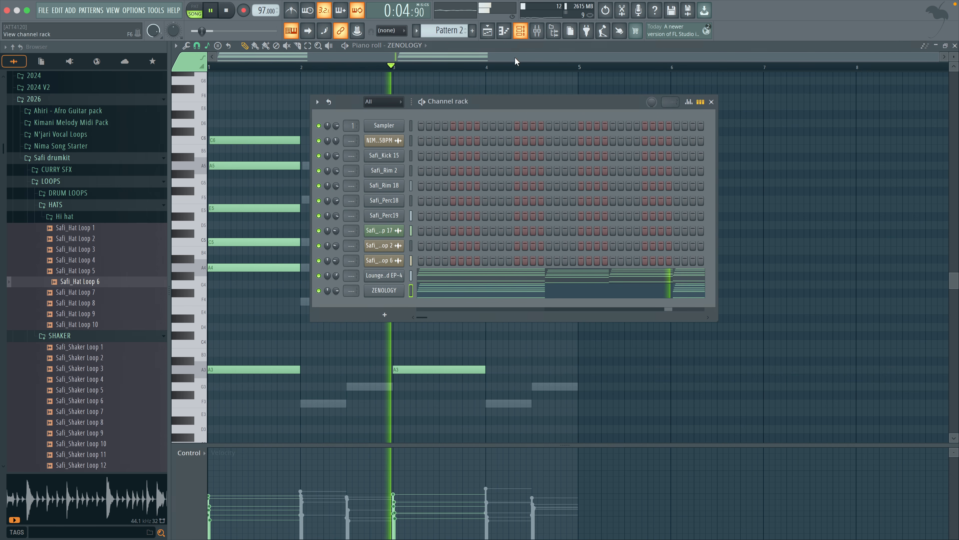
pyautogui.press('space')
# Unmute the Nima loop on Track 1, play the arrangement and open the channel rack.
pyautogui.press('F5')
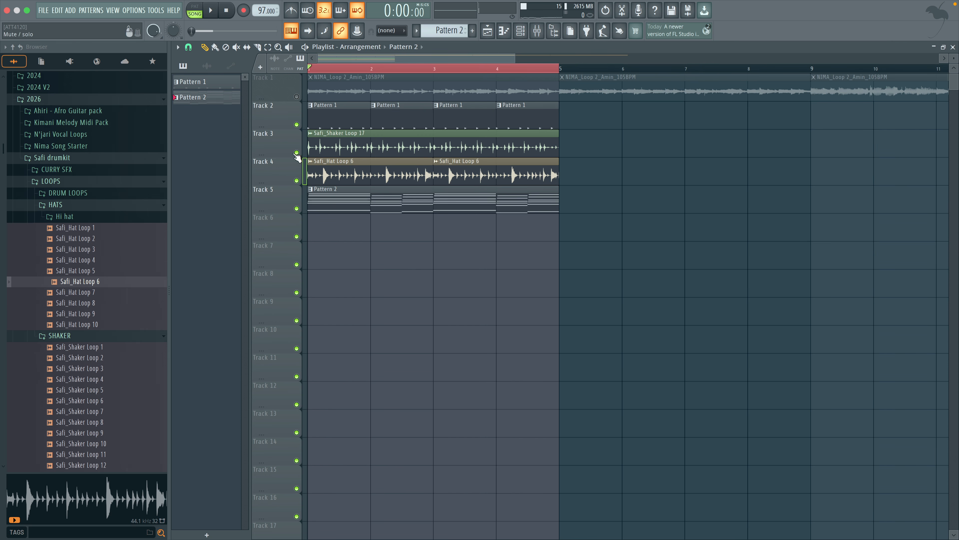
pyautogui.click(297, 97)
pyautogui.press('space')
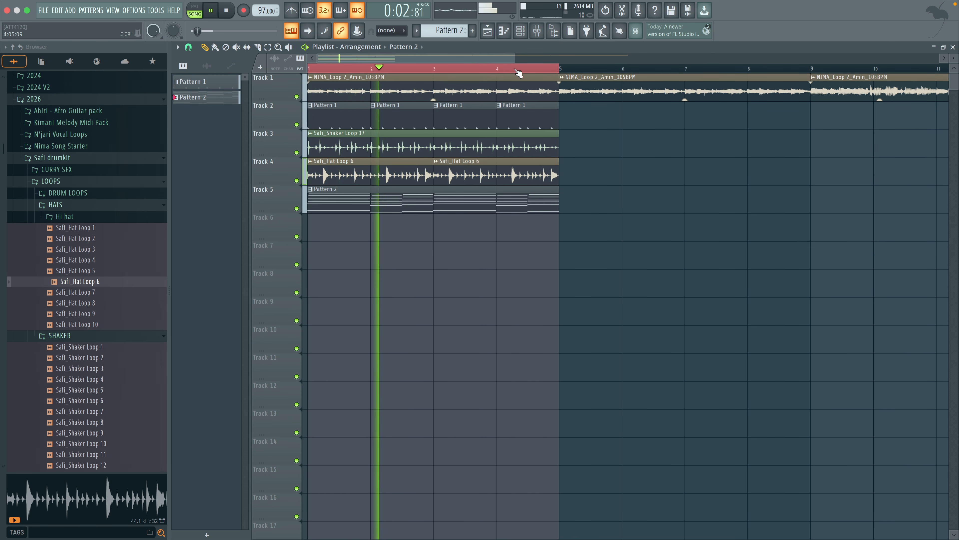
pyautogui.click(521, 34)
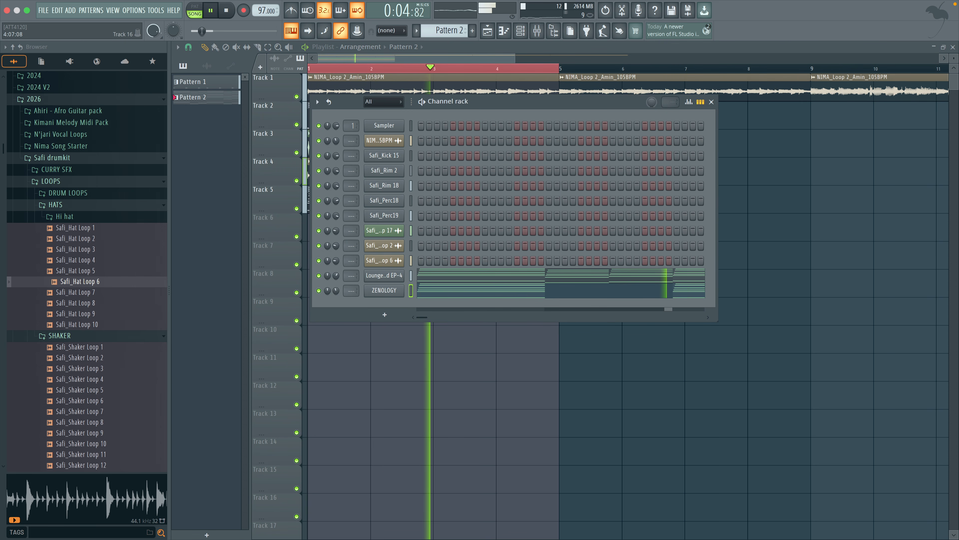
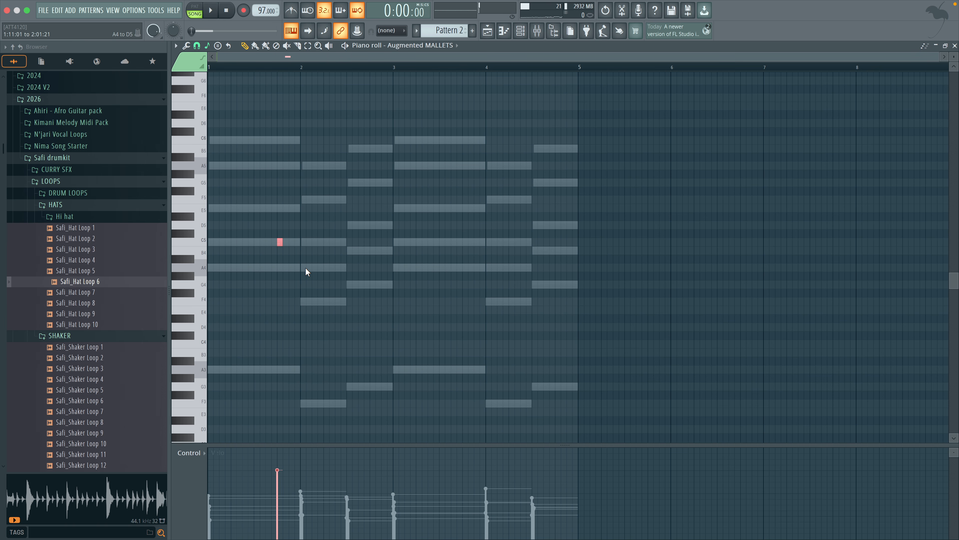
# Place short C5 and D5 Augmented MALLETS notes late in bar 1, copy the pair to the end of bar 3 and play them.
pyautogui.press('space')
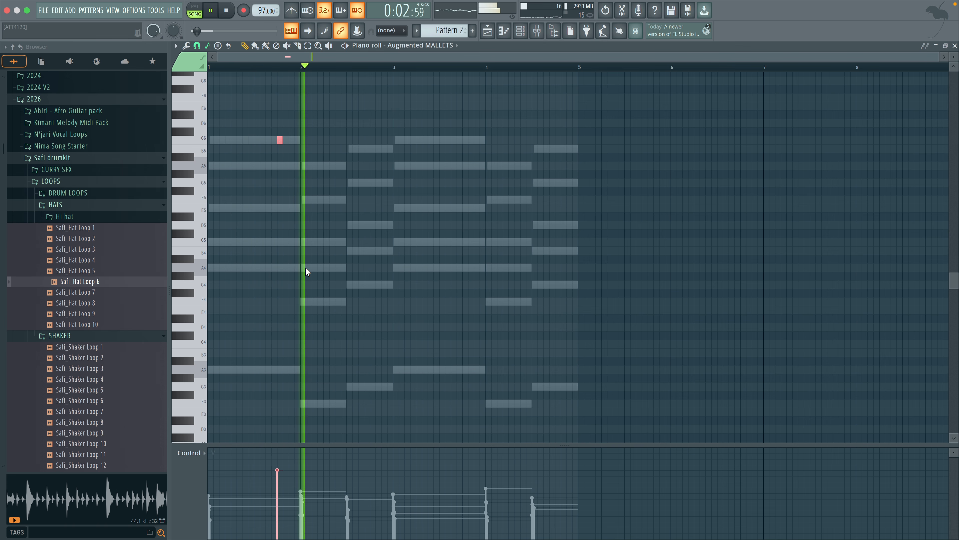
pyautogui.press('space')
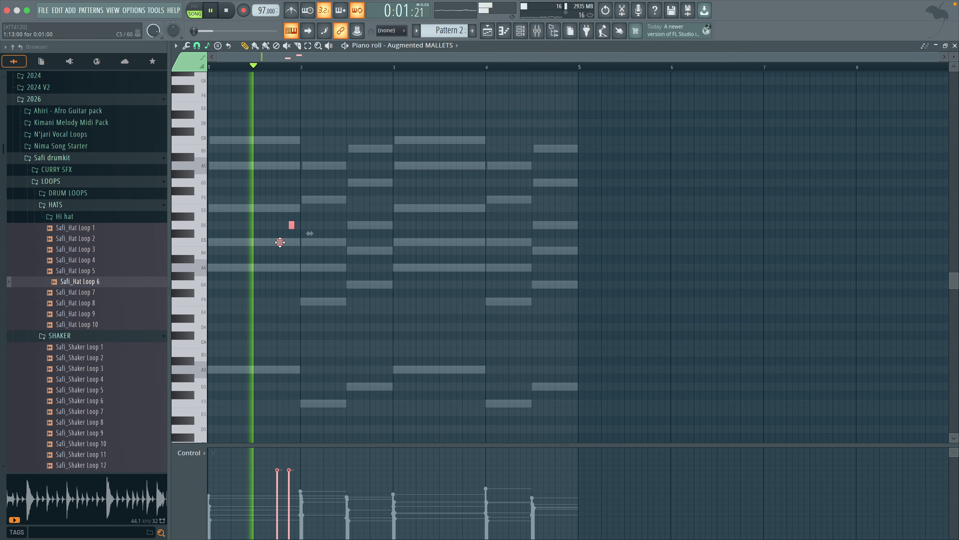
pyautogui.moveTo(279, 242); pyautogui.dragTo(460, 249)
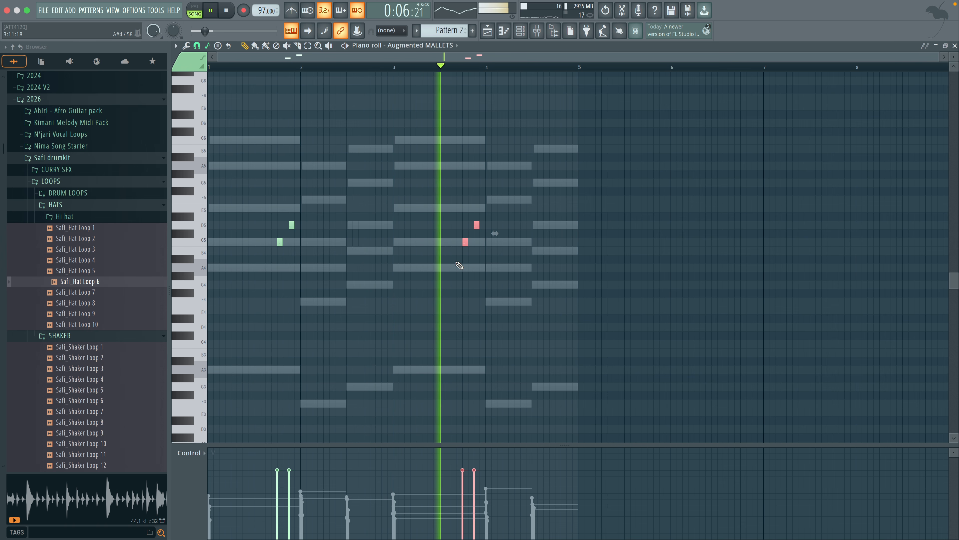
pyautogui.keyDown('super'); pyautogui.click(316, 272); pyautogui.keyUp('super')
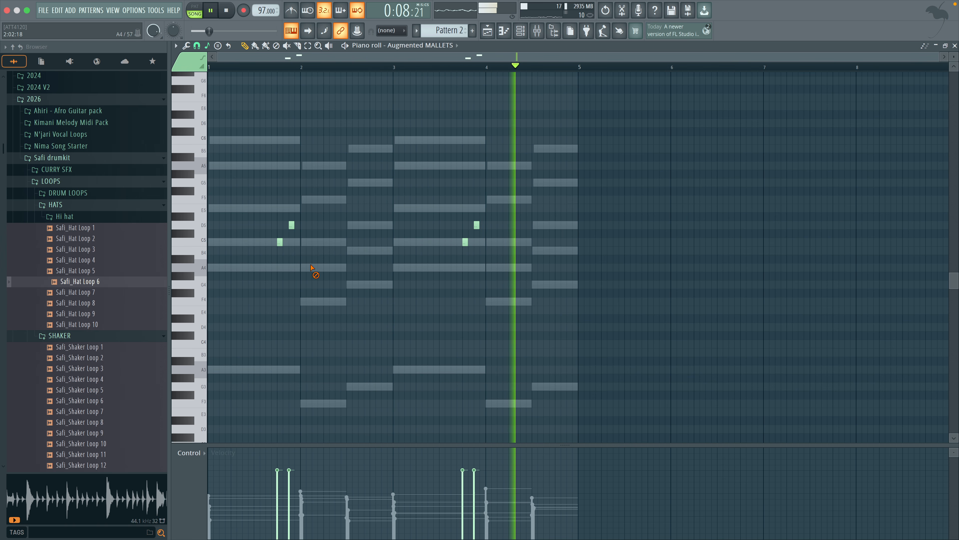
pyautogui.press('space')
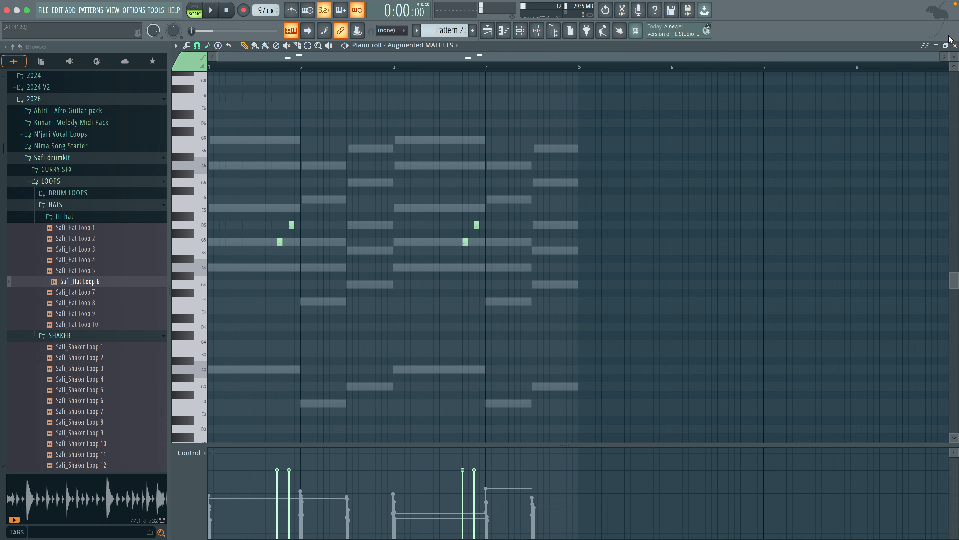
# Close the mallets piano roll and add a Pigments instrument channel.
pyautogui.click(955, 46)
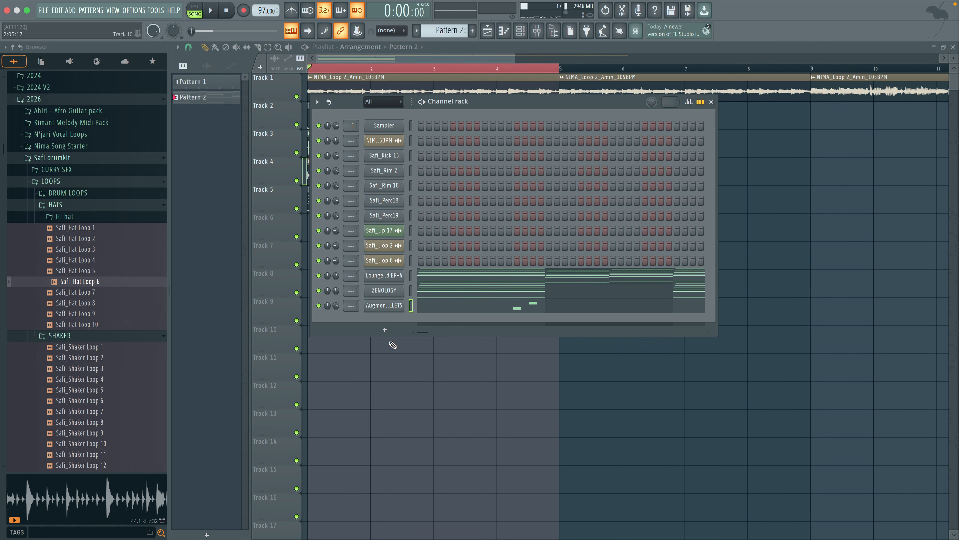
pyautogui.click(385, 331)
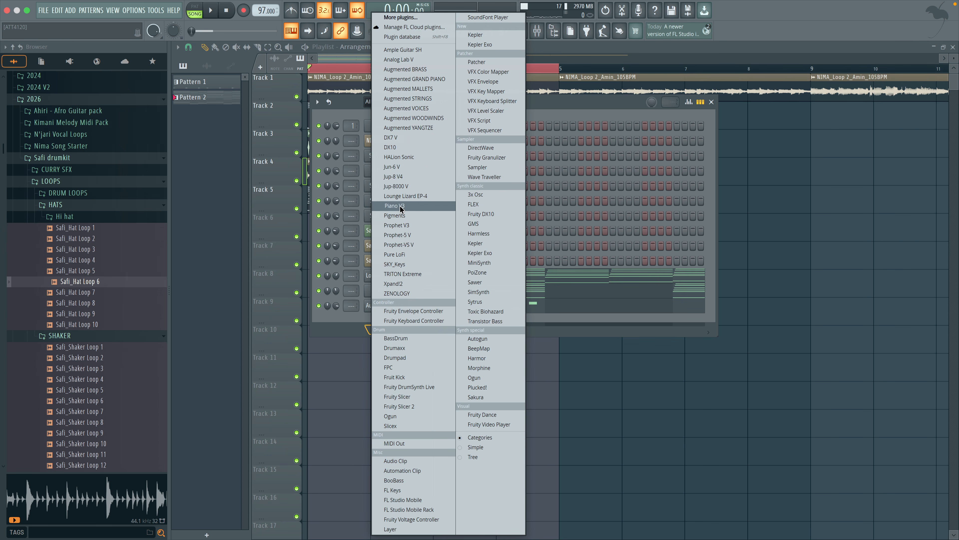
pyautogui.click(400, 214)
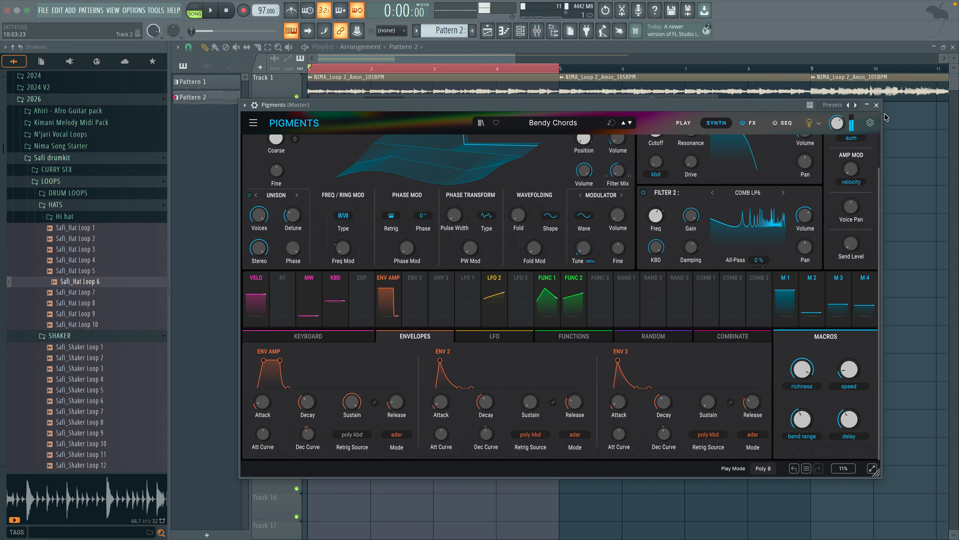
# Close the Pigments window, place A6 notes late in bars 1 and 3 of its piano roll and play them.
pyautogui.click(876, 105)
pyautogui.rightClick(428, 316)
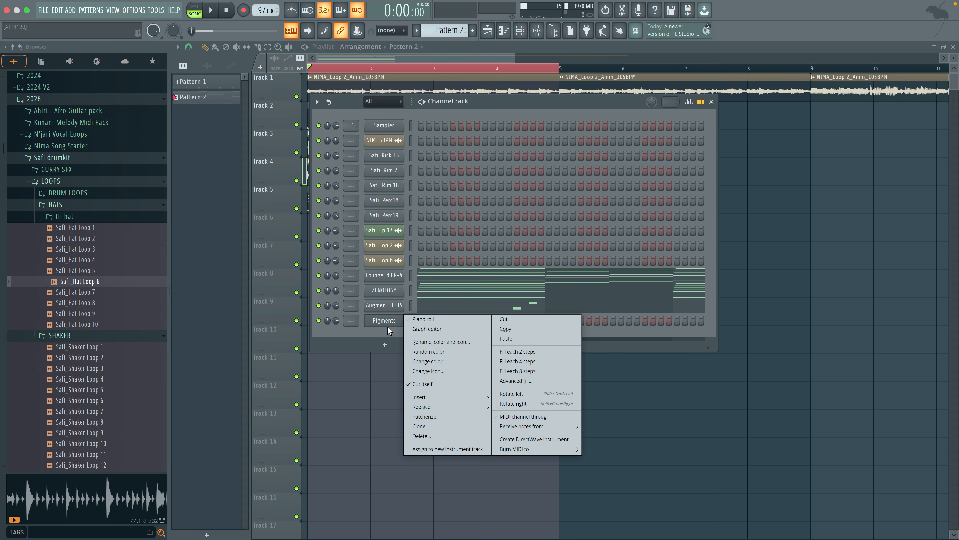
pyautogui.click(431, 321)
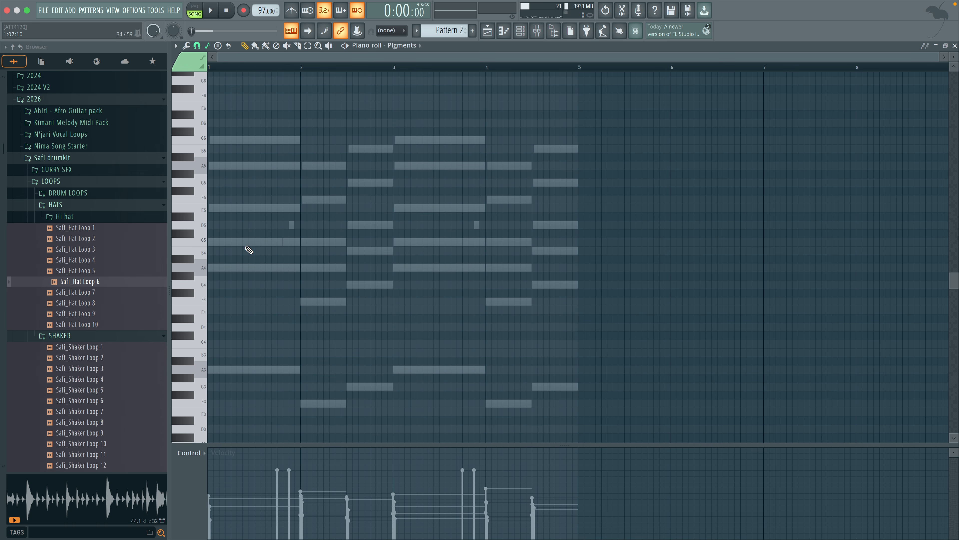
pyautogui.press('super+v')
pyautogui.press('super+Up')
pyautogui.press('space')
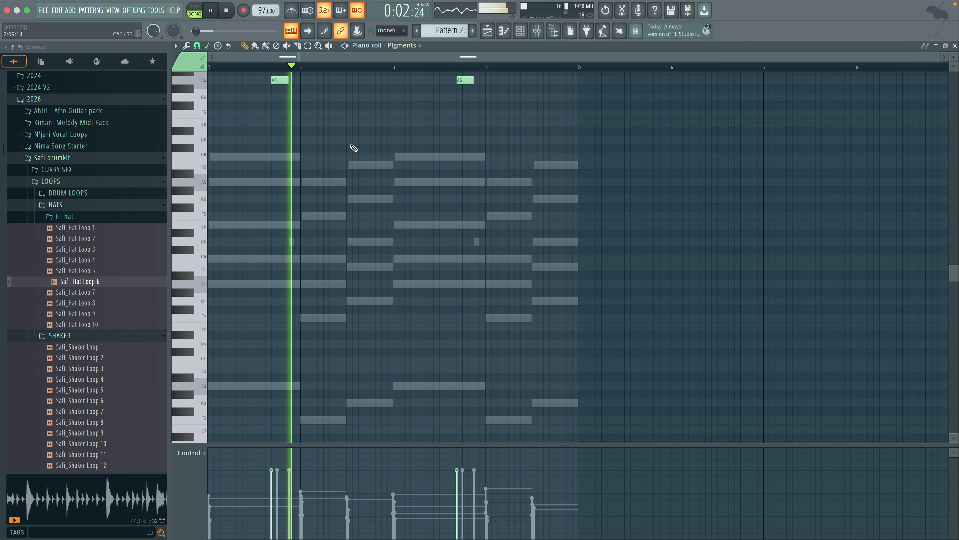
pyautogui.scroll(3, 355, 147)
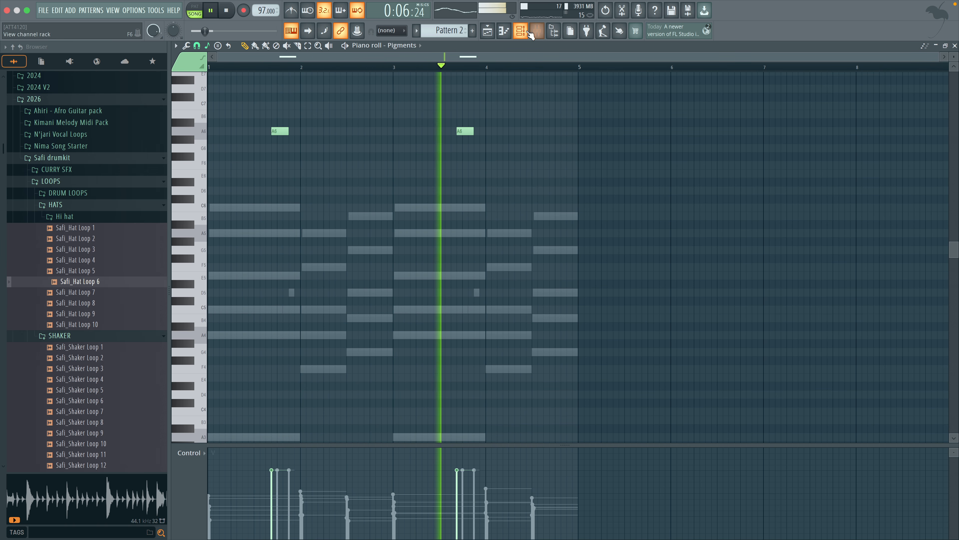
pyautogui.press('F6')
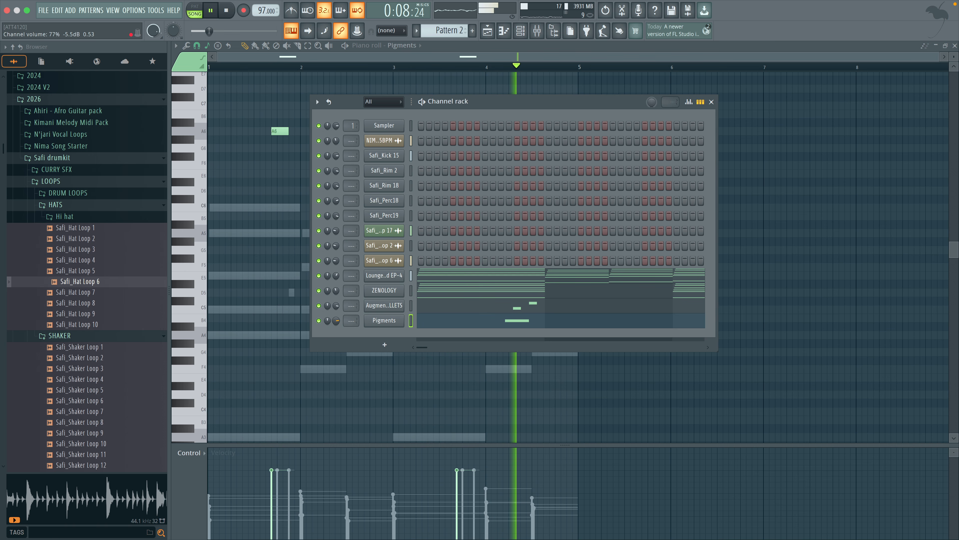
pyautogui.press('space')
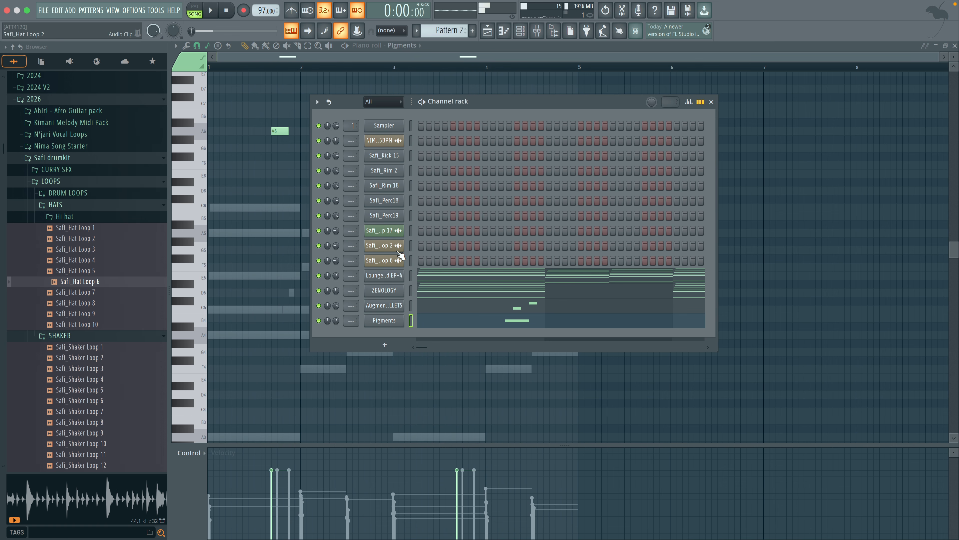
# Add a SKY_Keys instrument channel, choose the Adjacent Flute preset and close its window.
pyautogui.click(384, 345)
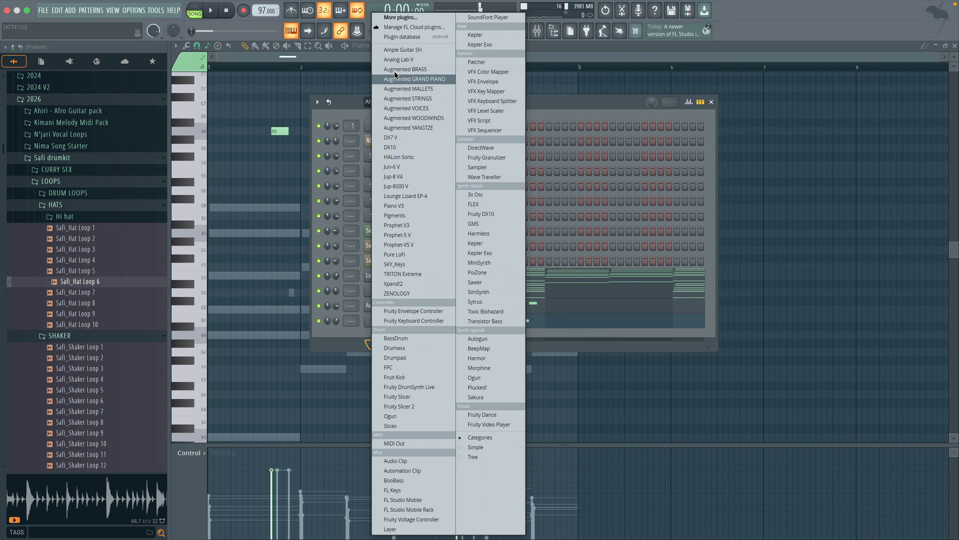
pyautogui.press('s')
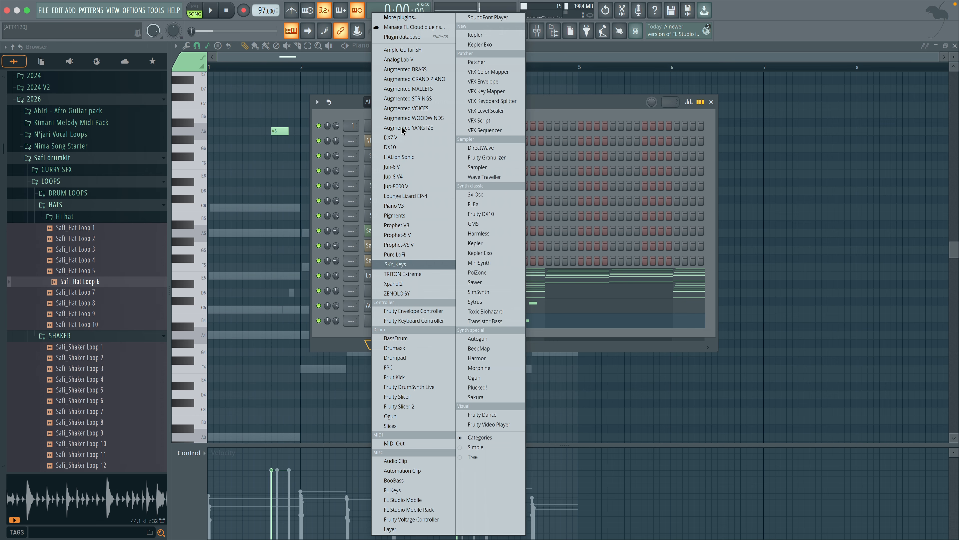
pyautogui.press('Return')
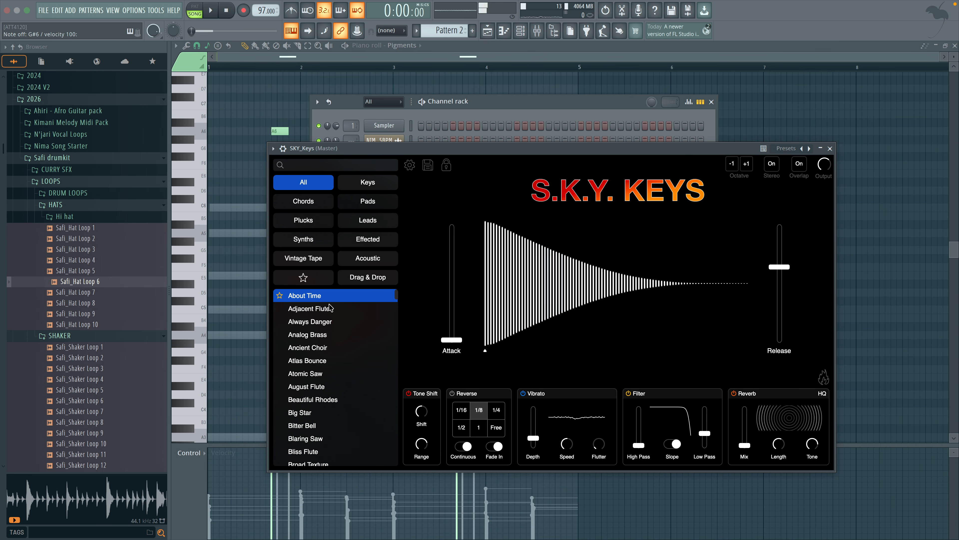
pyautogui.press('Down')
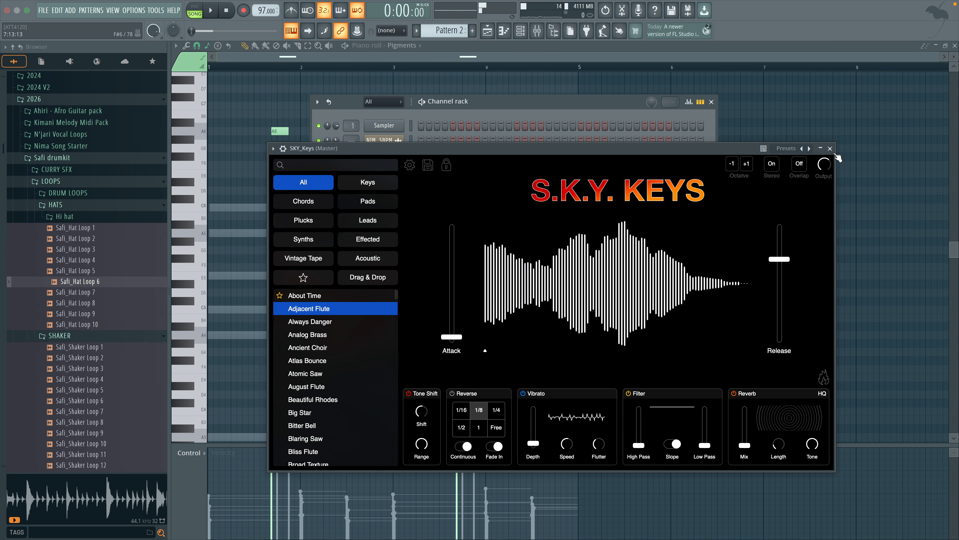
pyautogui.click(829, 148)
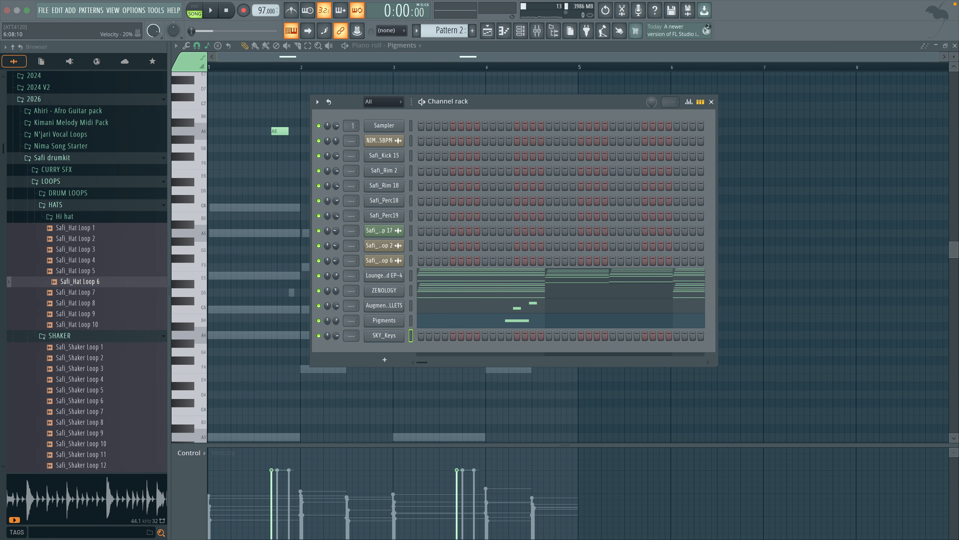
# Play the arrangement and place a short G4 note at the middle of bar 2 in the SKY_Keys piano roll.
pyautogui.press('space')
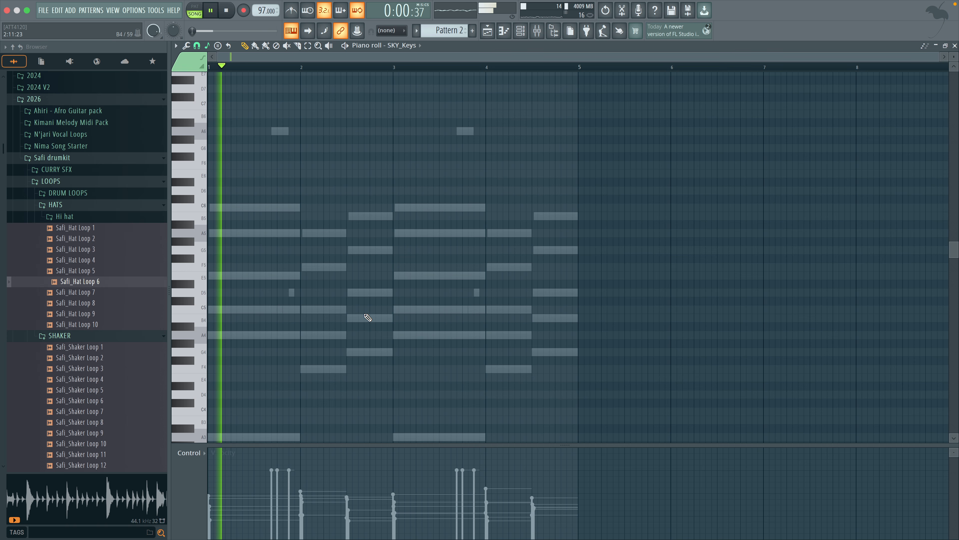
pyautogui.scroll(-3, 365, 317)
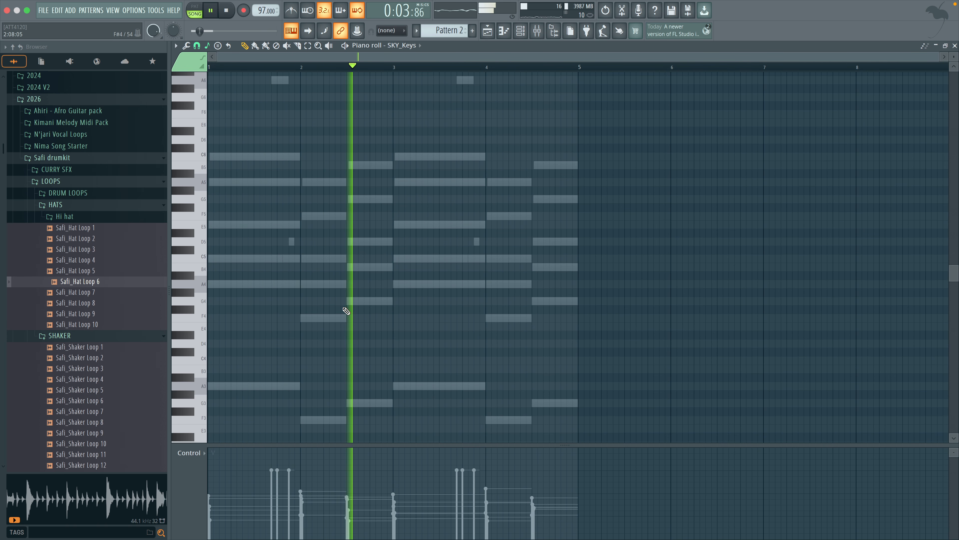
pyautogui.press('space')
pyautogui.press('space')
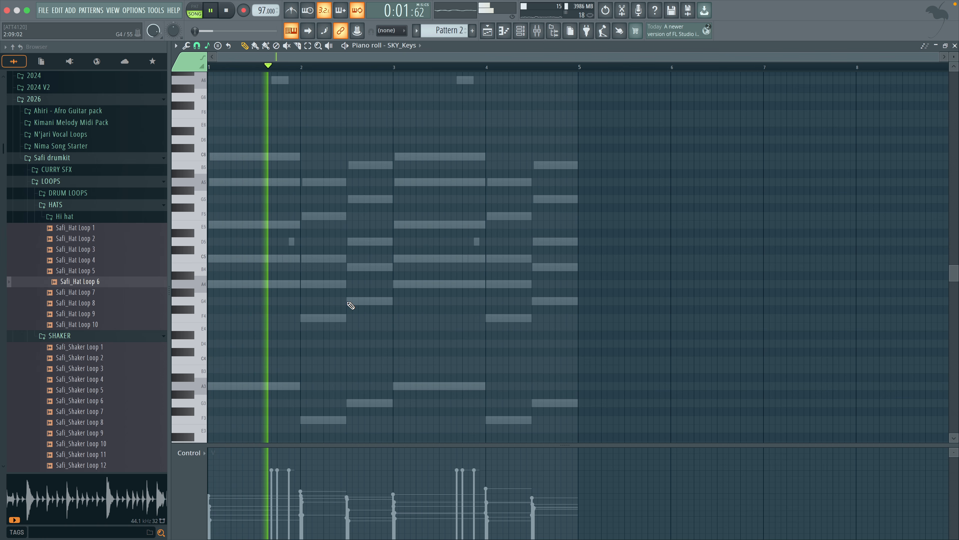
pyautogui.click(348, 301)
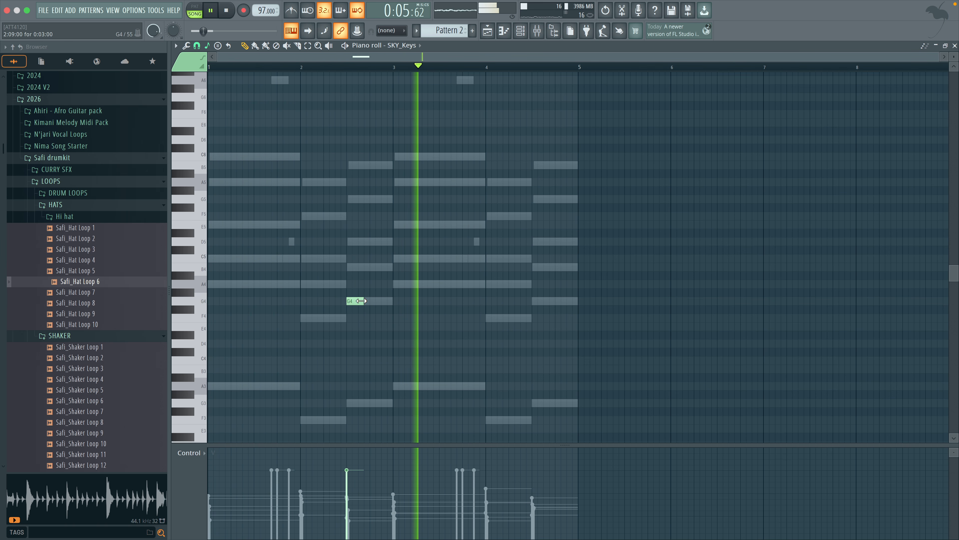
pyautogui.press('space')
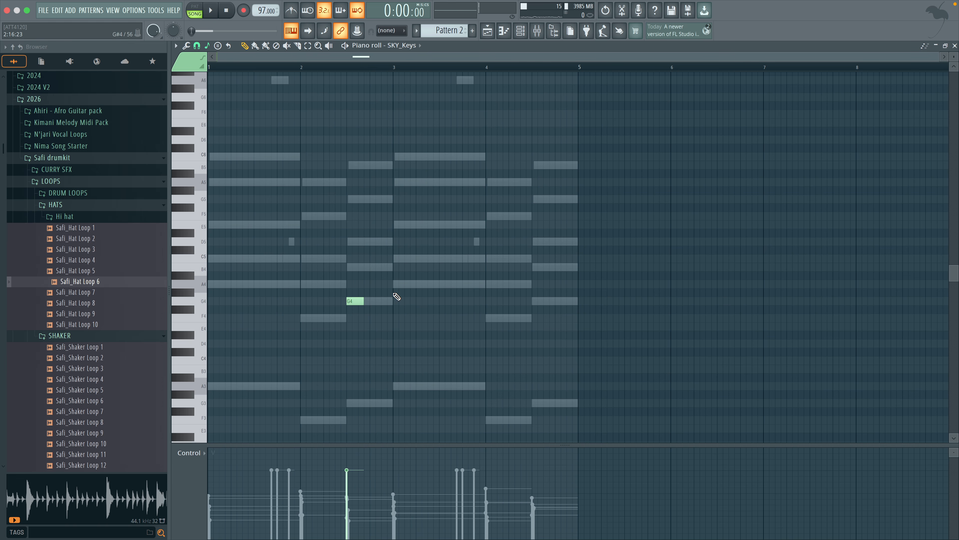
# Replace the SKY_Keys G4 note with a short A4 note late in bar 2.
pyautogui.click(520, 33)
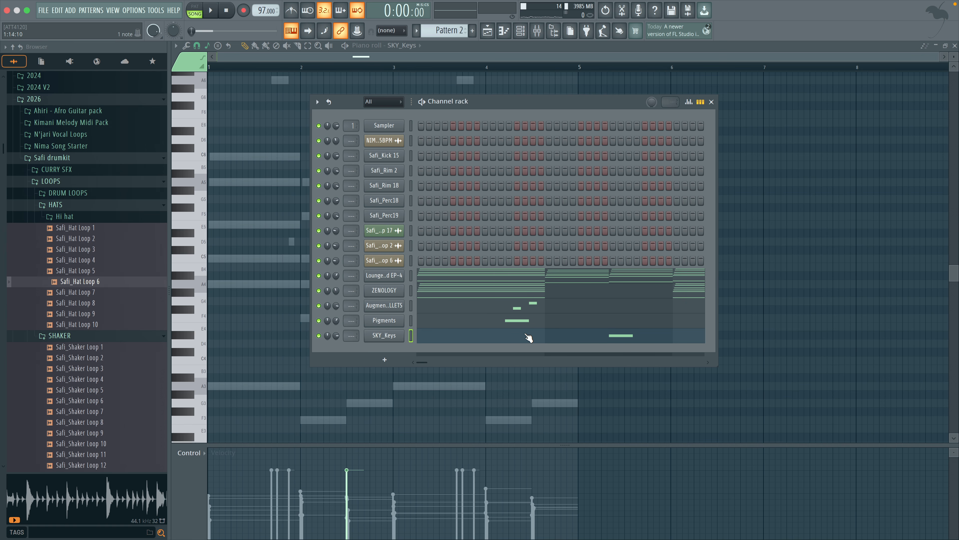
pyautogui.click(532, 339)
pyautogui.click(532, 339)
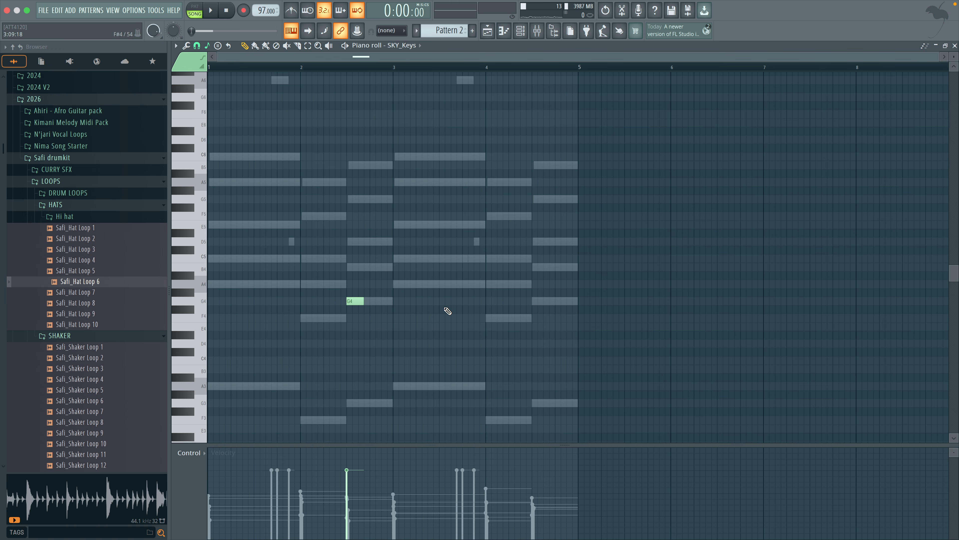
pyautogui.press('super+z')
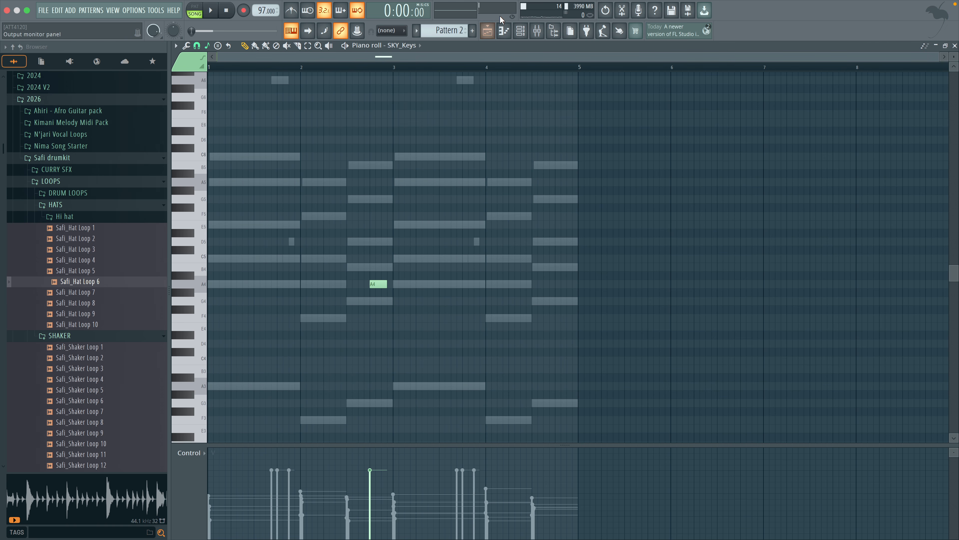
# Switch SKY_Keys to the Ancient Choir preset, play the arrangement and close the plugin window.
pyautogui.click(520, 31)
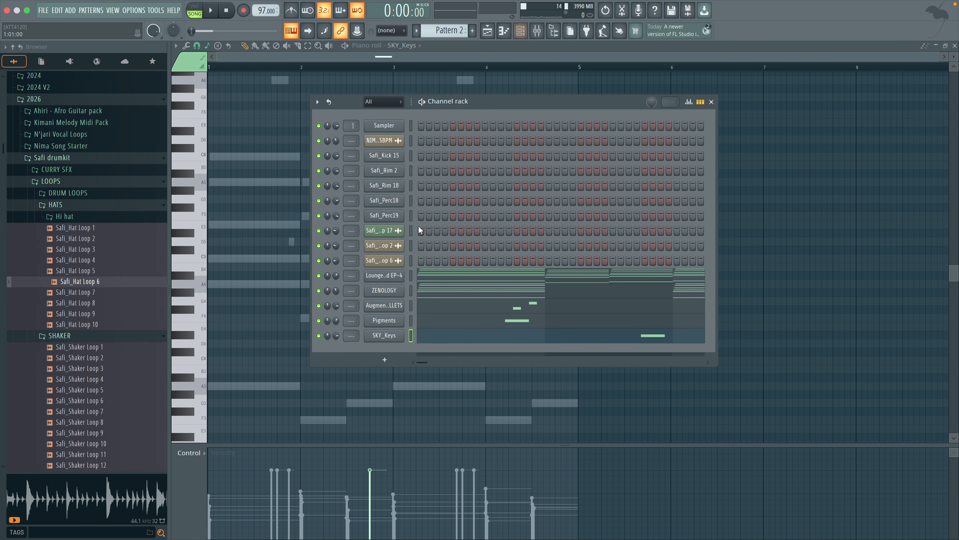
pyautogui.click(377, 336)
pyautogui.click(334, 348)
pyautogui.press('space')
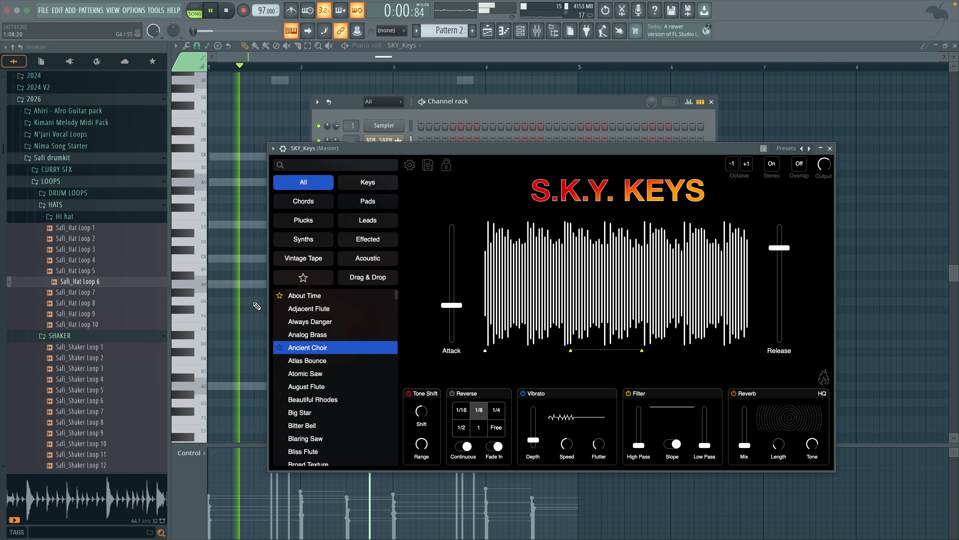
pyautogui.click(256, 304)
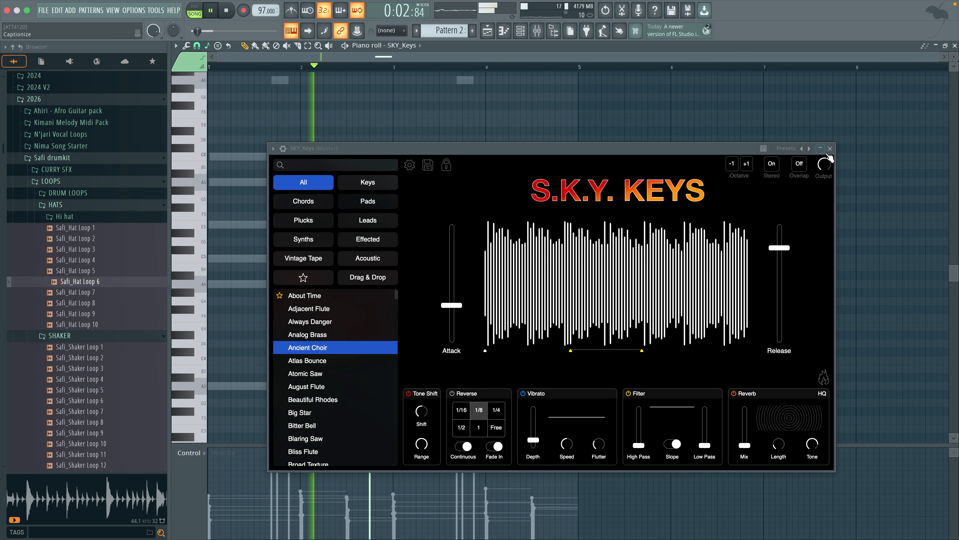
pyautogui.click(830, 148)
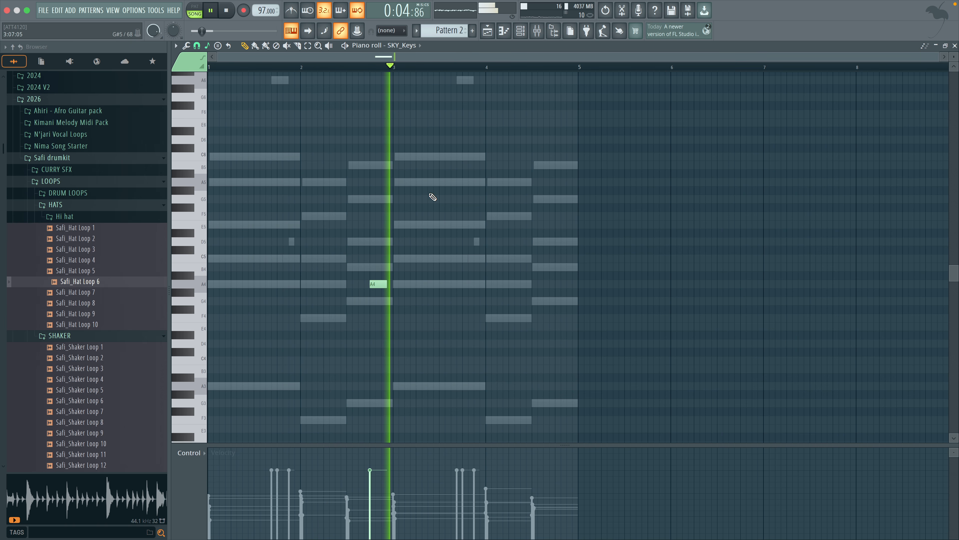
# Replace the bar 2 SKY_Keys note with very short A4 notes at the start of bars 1 and 3, and close the piano roll.
pyautogui.press('F6')
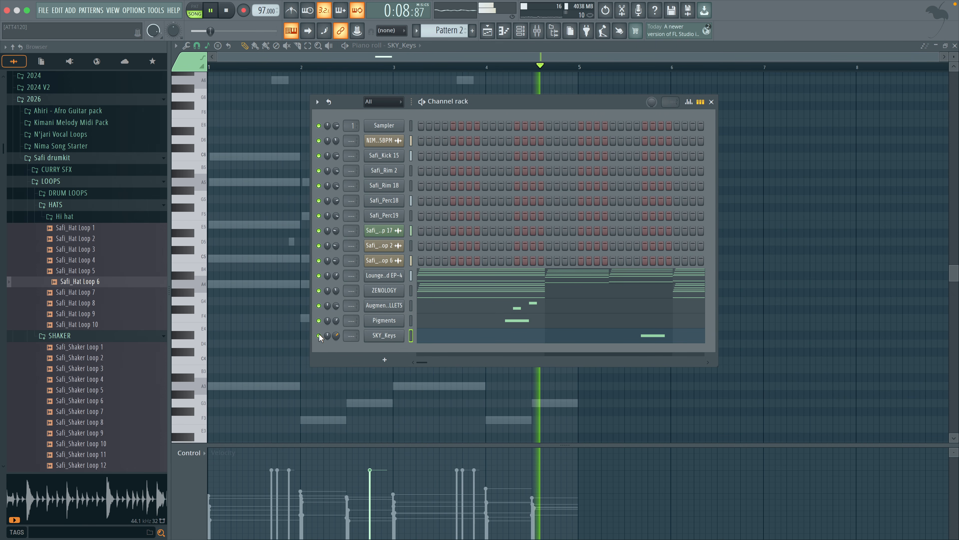
pyautogui.press('F6')
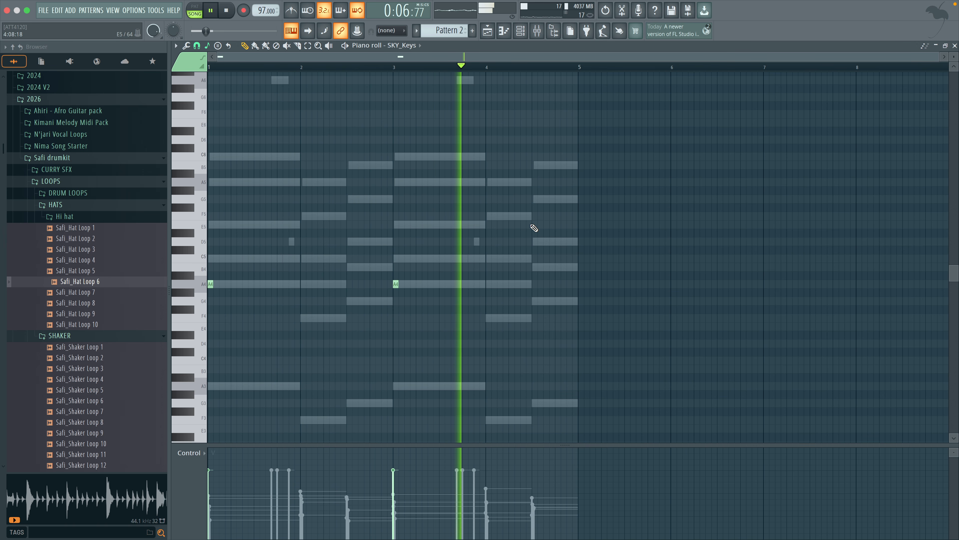
pyautogui.click(954, 46)
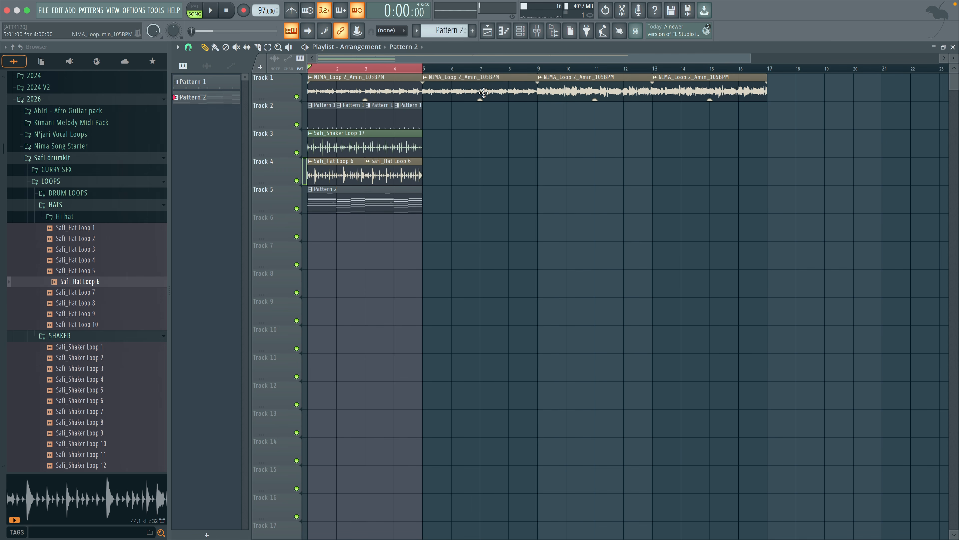
# Audition the bar 9 Nima clip at bar 1 of Track 6 with Track 1 muted, and restore the clip and Track 1.
pyautogui.moveTo(583, 99); pyautogui.dragTo(353, 239)
pyautogui.click(296, 96)
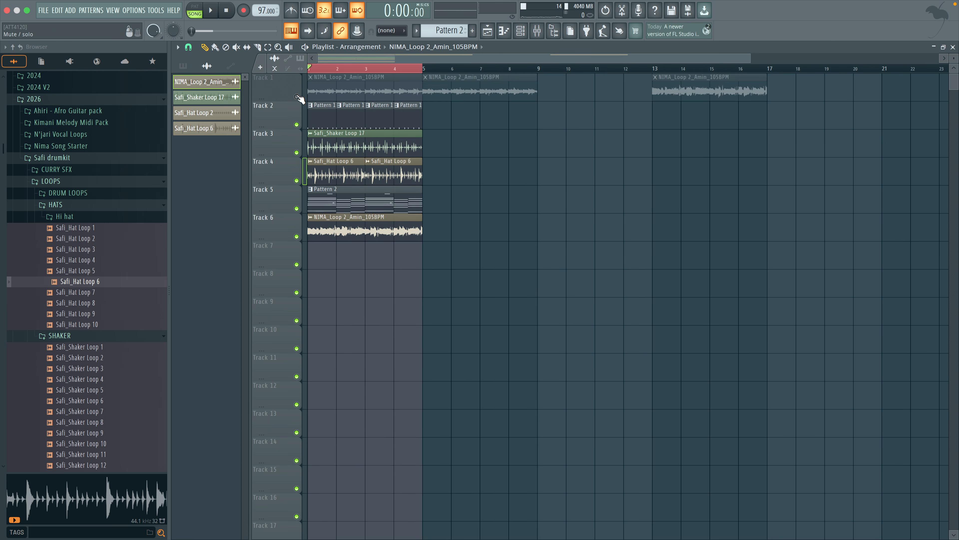
pyautogui.press('space')
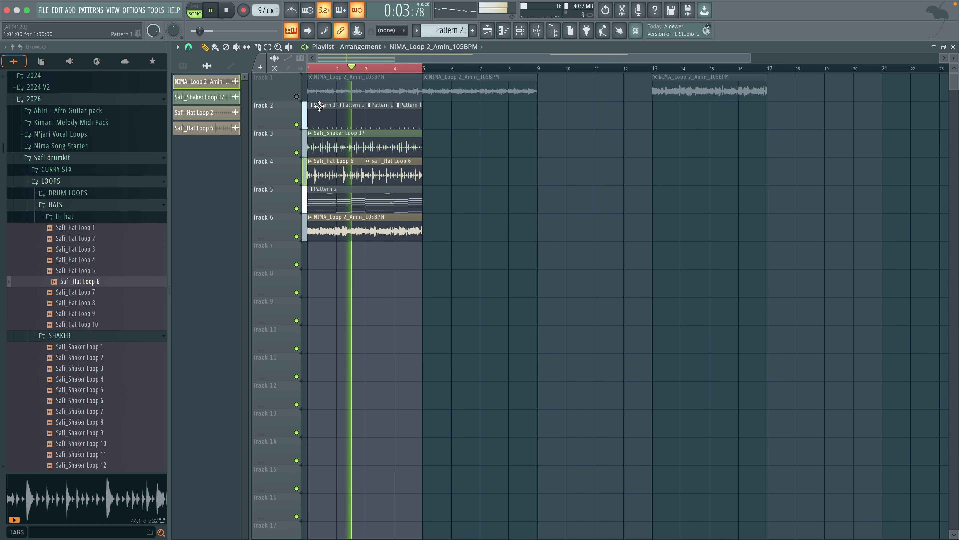
pyautogui.press('space')
pyautogui.moveTo(354, 218); pyautogui.dragTo(596, 76)
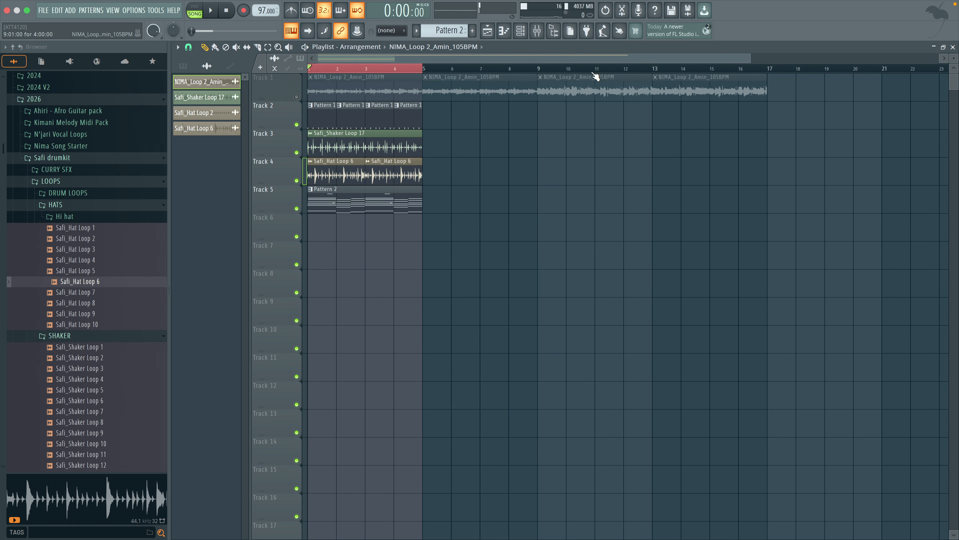
pyautogui.click(297, 96)
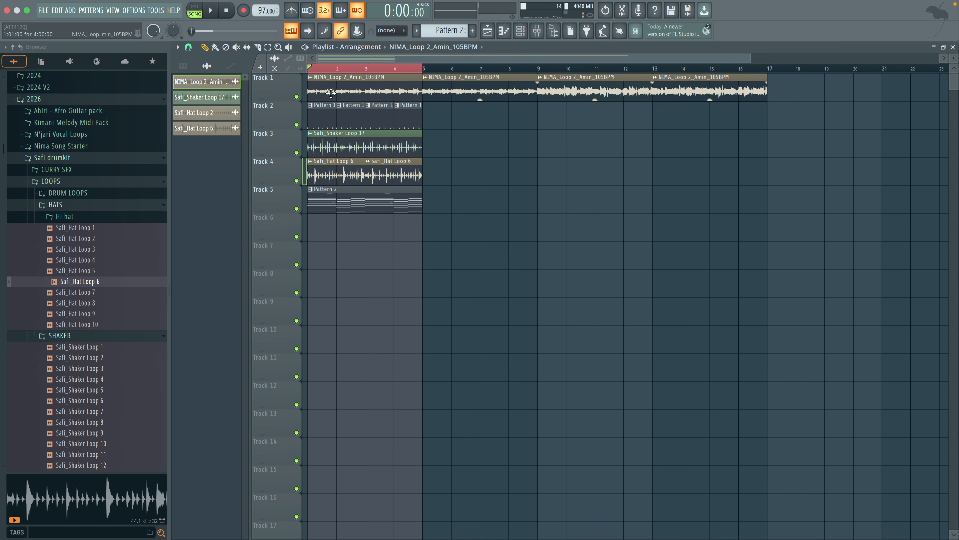
# Add a TRITON Extreme instrument channel, filter its programs to the Bass category and load Wiked SINE Bass.
pyautogui.click(520, 31)
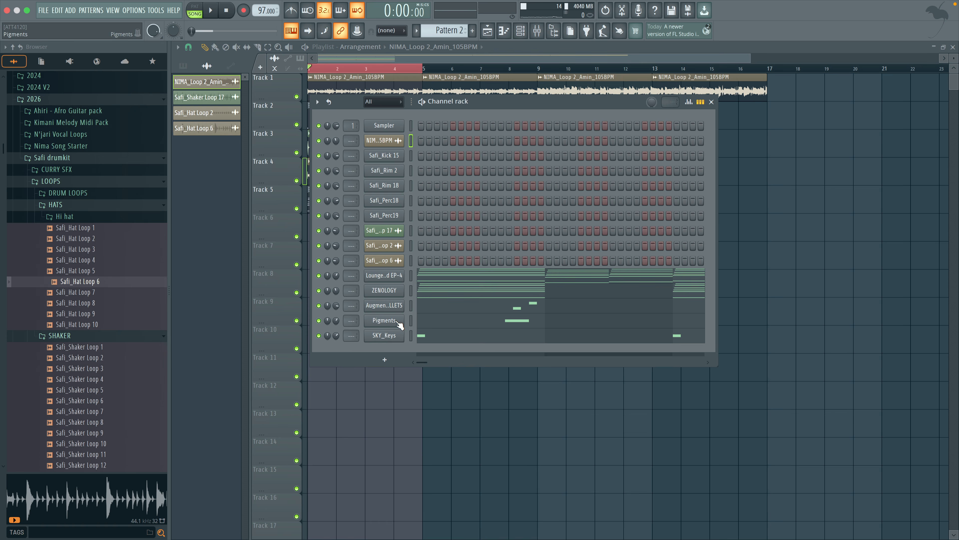
pyautogui.click(385, 359)
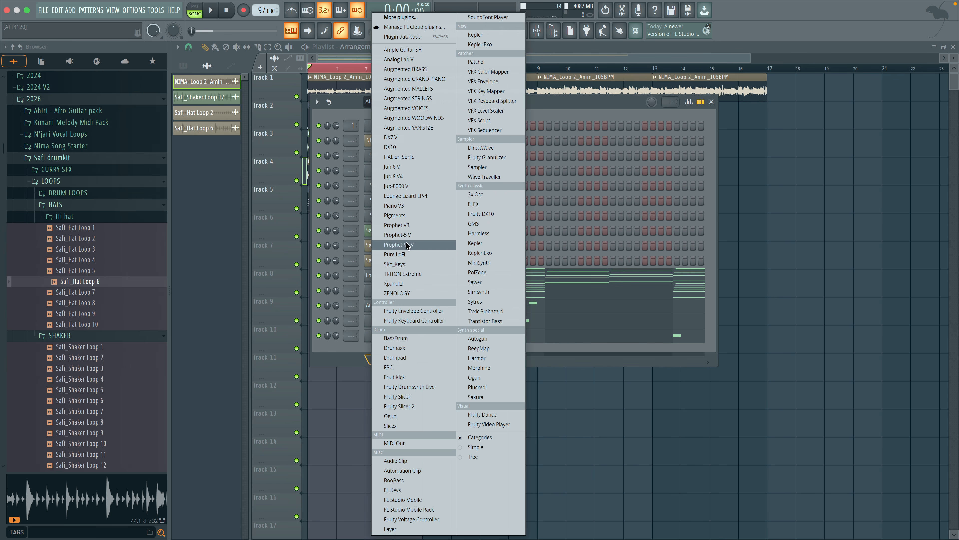
pyautogui.click(403, 274)
pyautogui.click(543, 230)
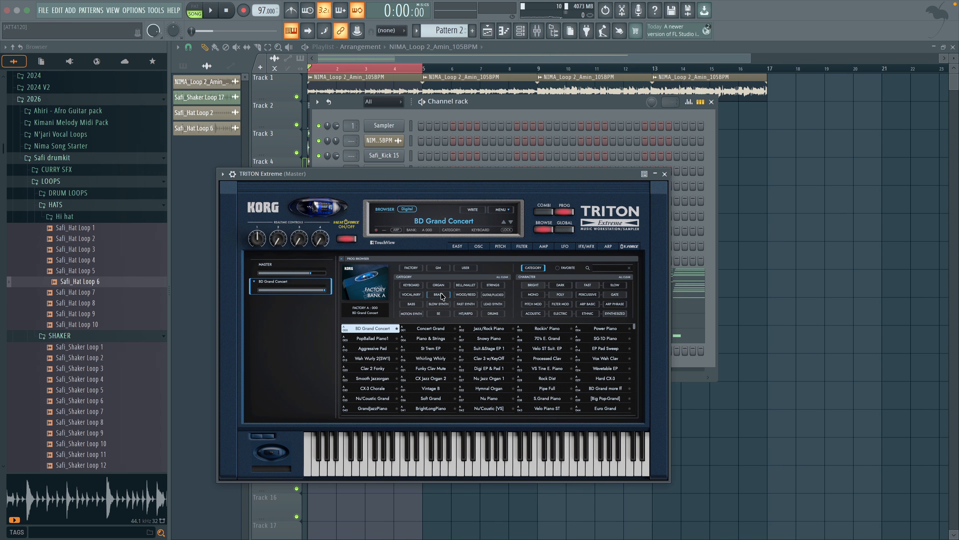
pyautogui.click(413, 304)
pyautogui.scroll(-2, 378, 407)
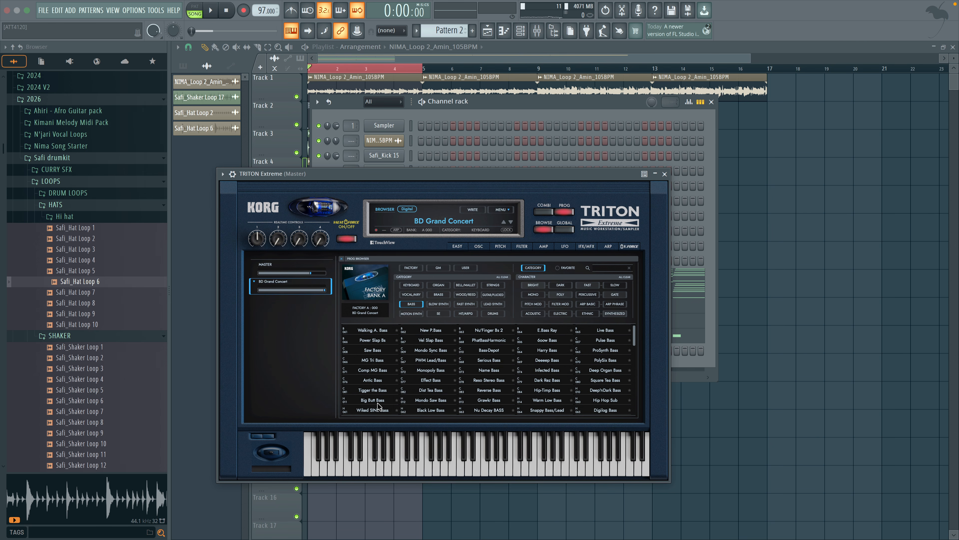
pyautogui.click(378, 405)
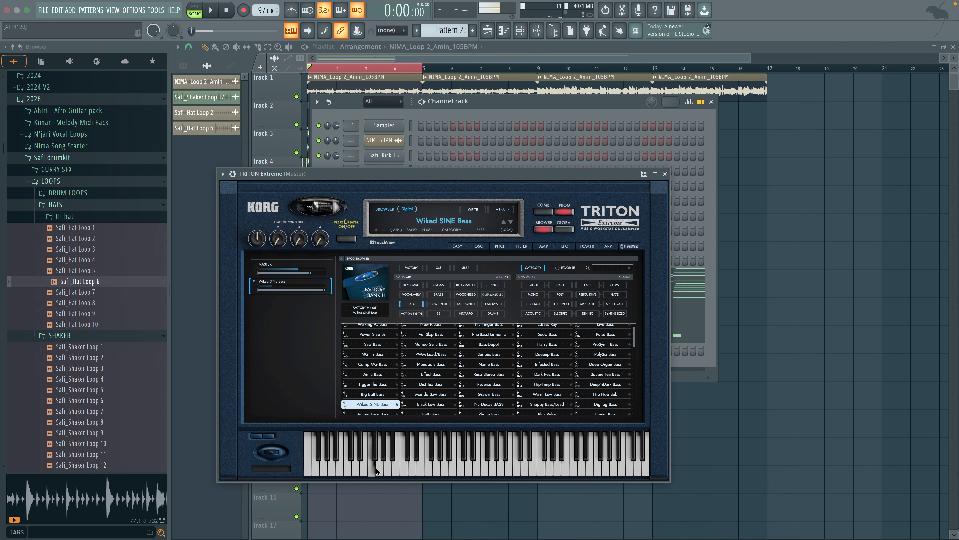
# Close the TRITON Extreme window and draw its bass notes in the piano roll: A3 across bar 1, F3 and G3 each for half of bar 2.
pyautogui.click(437, 473)
pyautogui.click(665, 174)
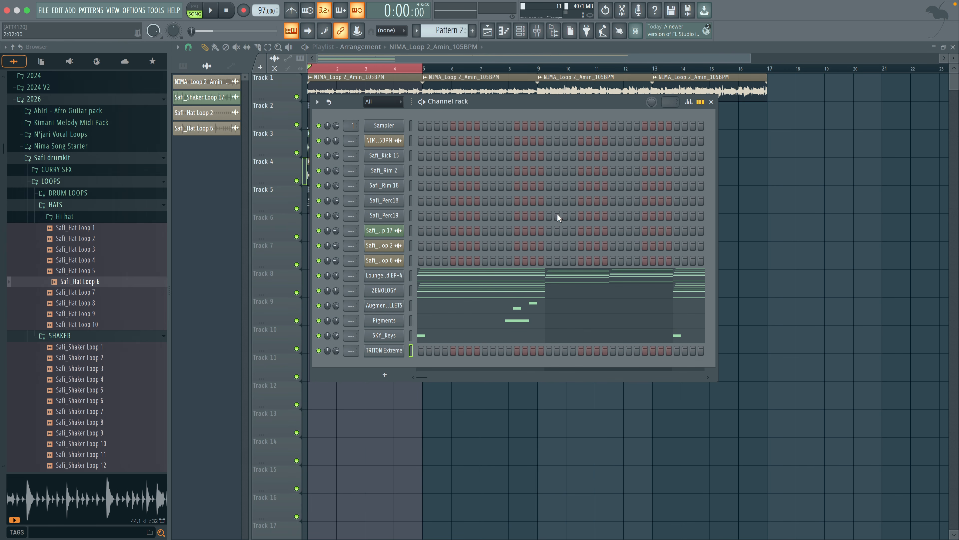
pyautogui.rightClick(377, 356)
pyautogui.click(435, 348)
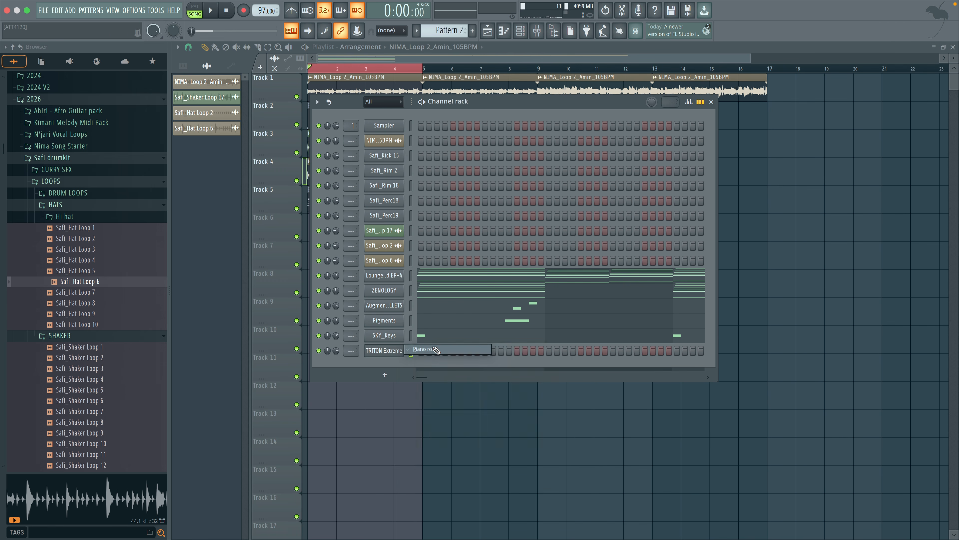
pyautogui.scroll(-2, 263, 372)
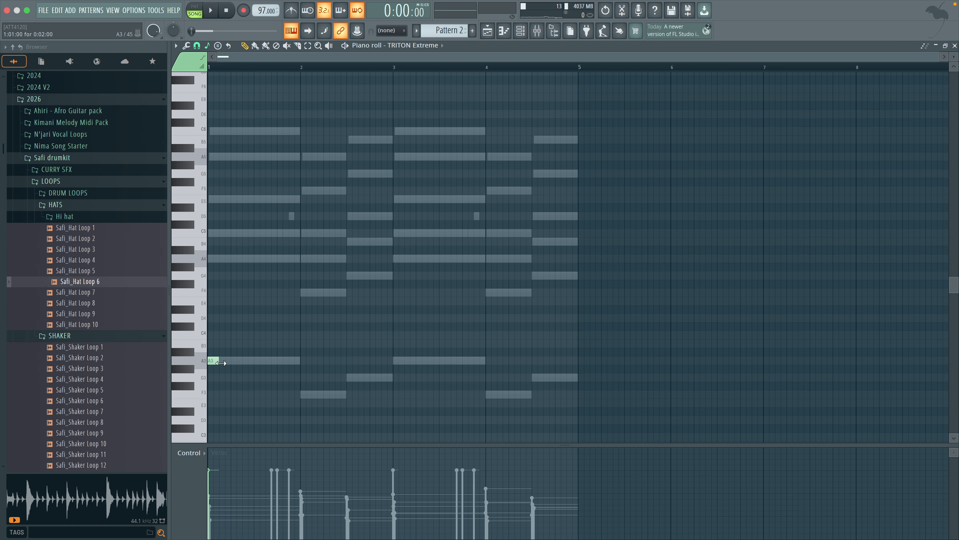
pyautogui.moveTo(220, 363); pyautogui.dragTo(295, 370)
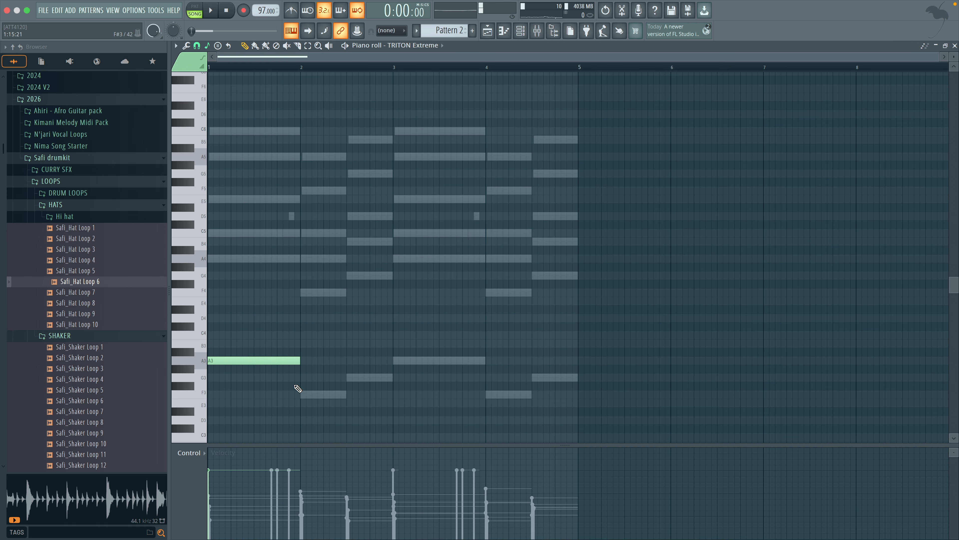
pyautogui.click(301, 394)
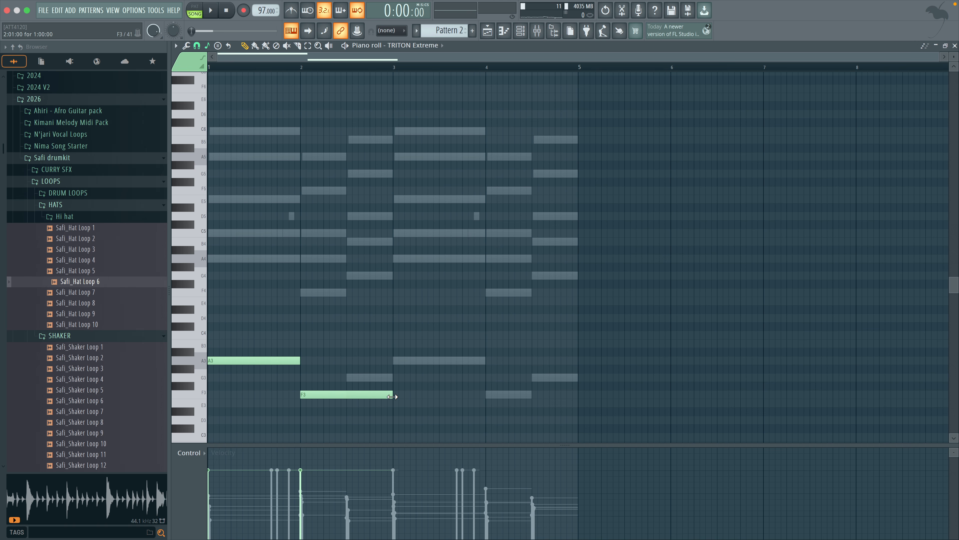
pyautogui.click(351, 377)
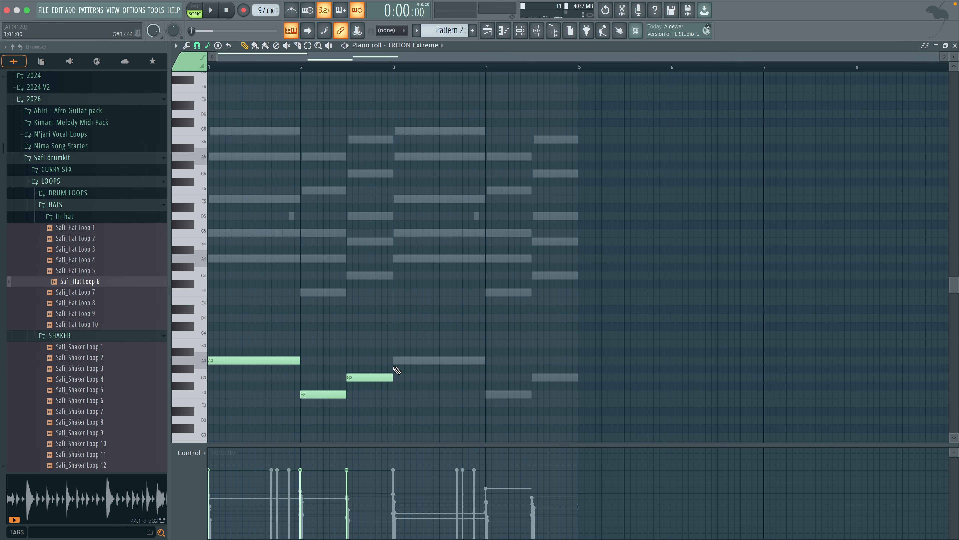
# Repeat the bass line in bars 3 and 4 with A3 for a full bar, followed by half-bar F3 and G3 notes.
pyautogui.click(396, 360)
pyautogui.click(488, 394)
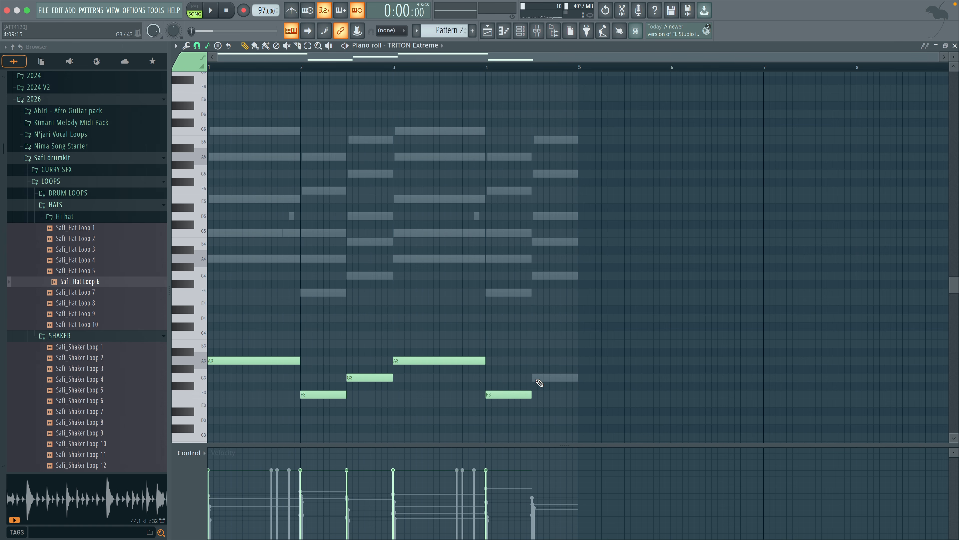
pyautogui.click(534, 377)
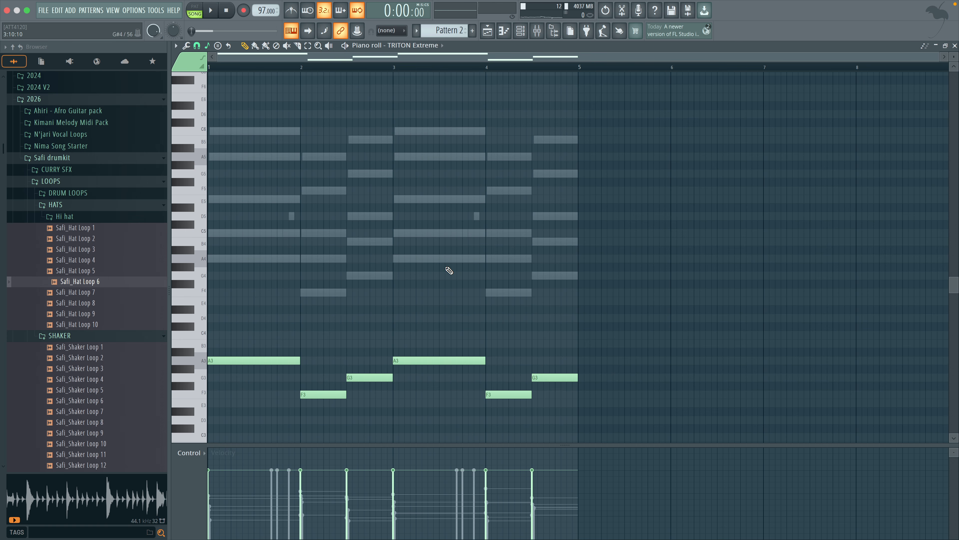
# Play the arrangement to audition the new TRITON bass line, and replay it with the channel rack open.
pyautogui.press('space')
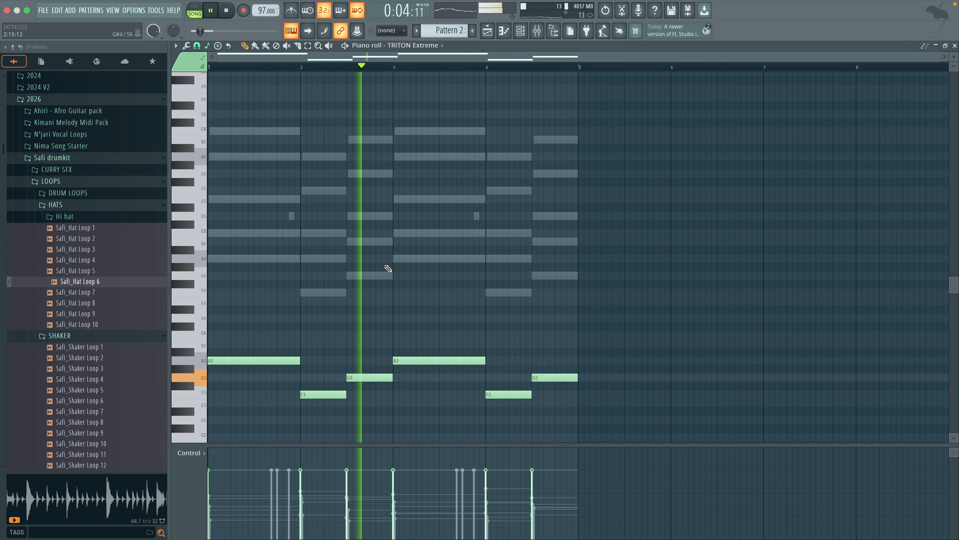
pyautogui.press('space')
pyautogui.press('F6')
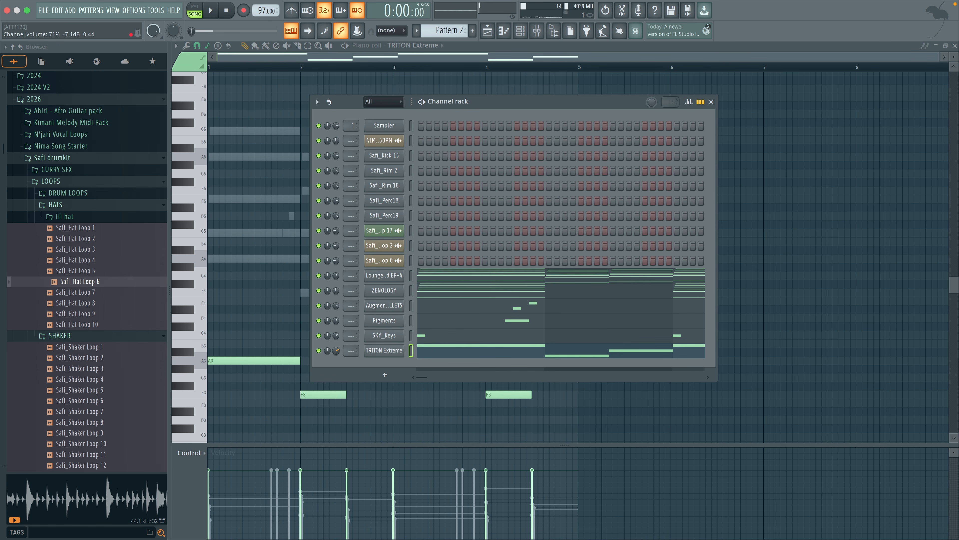
pyautogui.press('space')
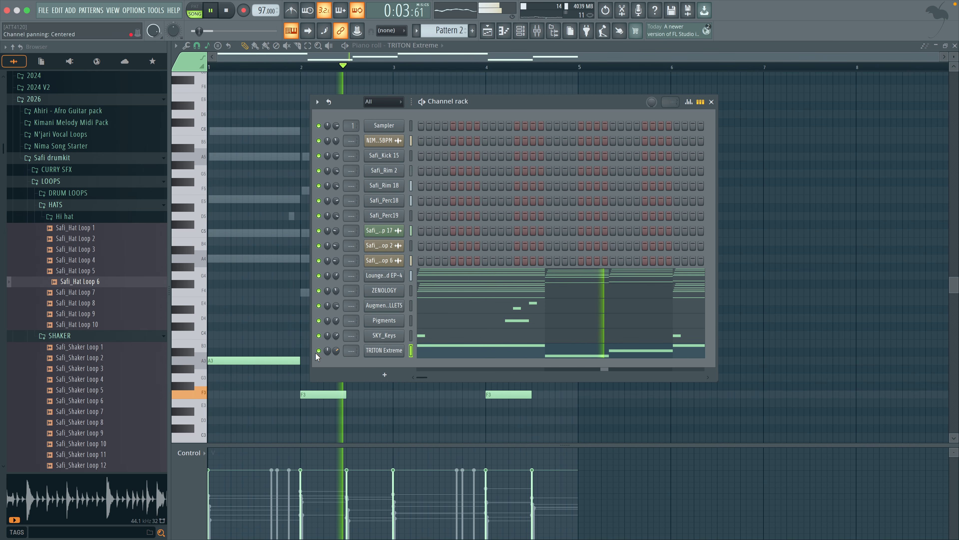
# Close the channel rack, raise the F3 bass notes in bars 2 and 4 one octave to F4, and stop playback.
pyautogui.press('F6')
pyautogui.click(317, 394)
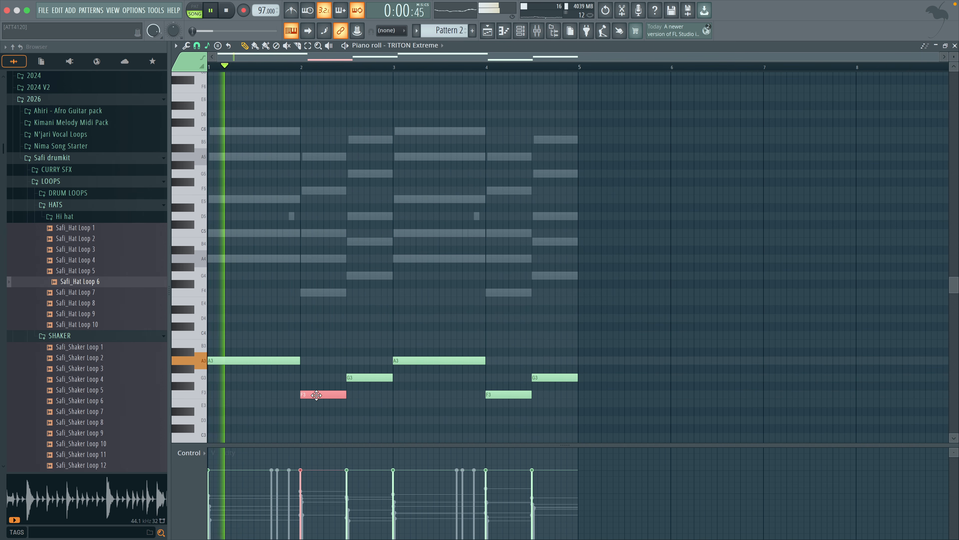
pyautogui.hotkey('ctrl', 'Up')
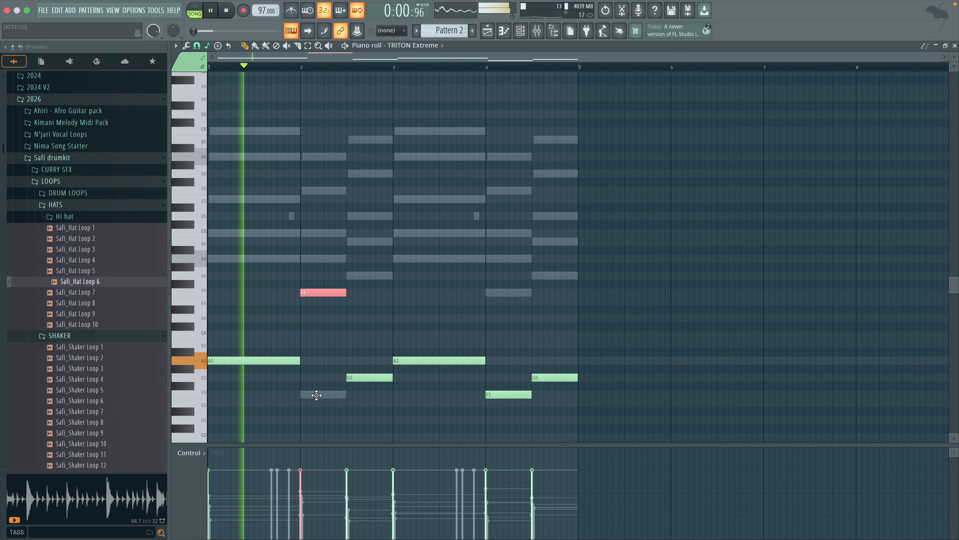
pyautogui.click(509, 394)
pyautogui.hotkey('ctrl', 'Up')
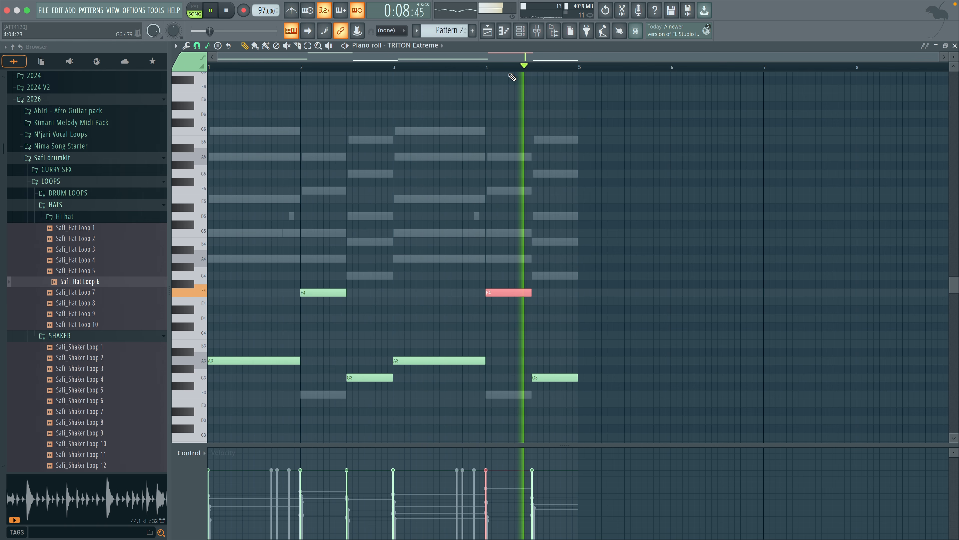
pyautogui.press('space')
# Return to the playlist and duplicate the bars 1–4 clips of Tracks 2 to 5 three times to fill bars 5 to 16.
pyautogui.click(523, 34)
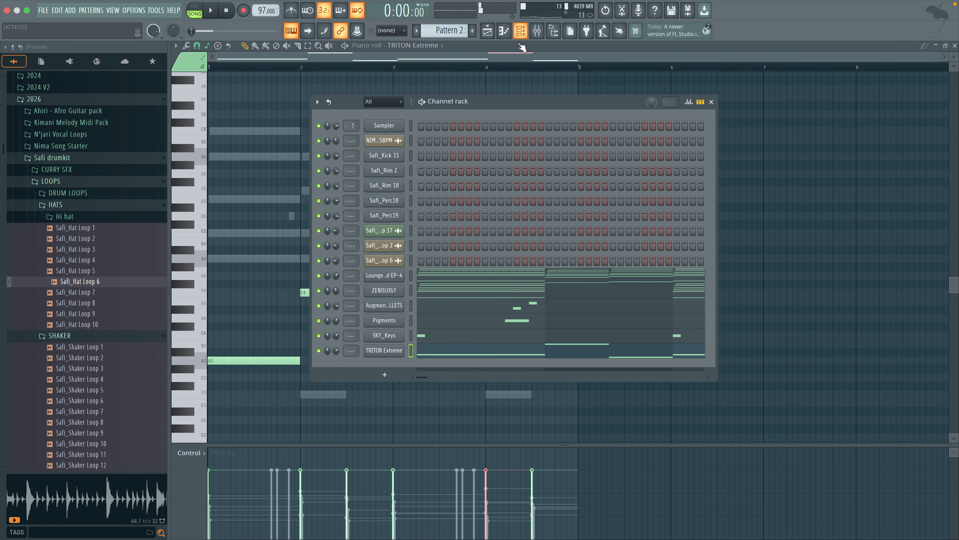
pyautogui.press('F5')
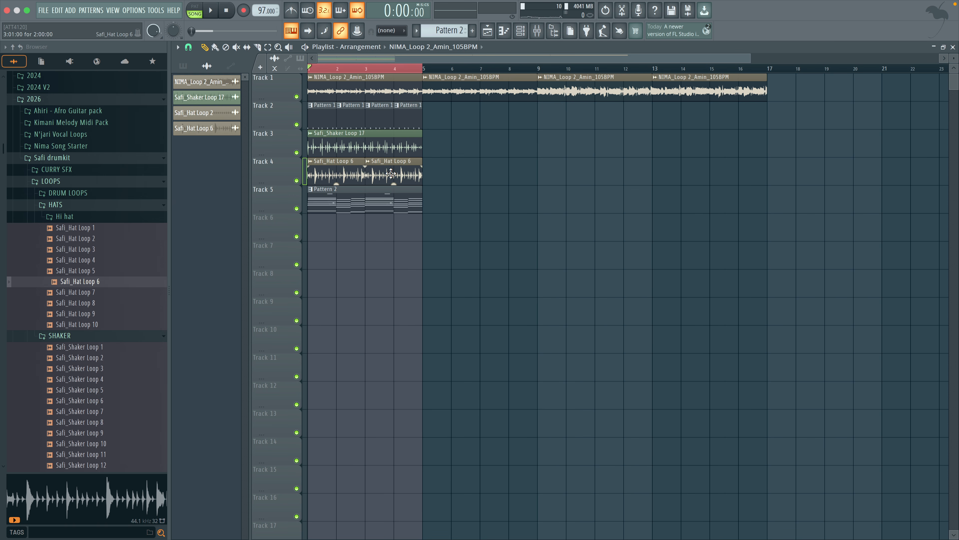
pyautogui.click(402, 205)
pyautogui.click(524, 35)
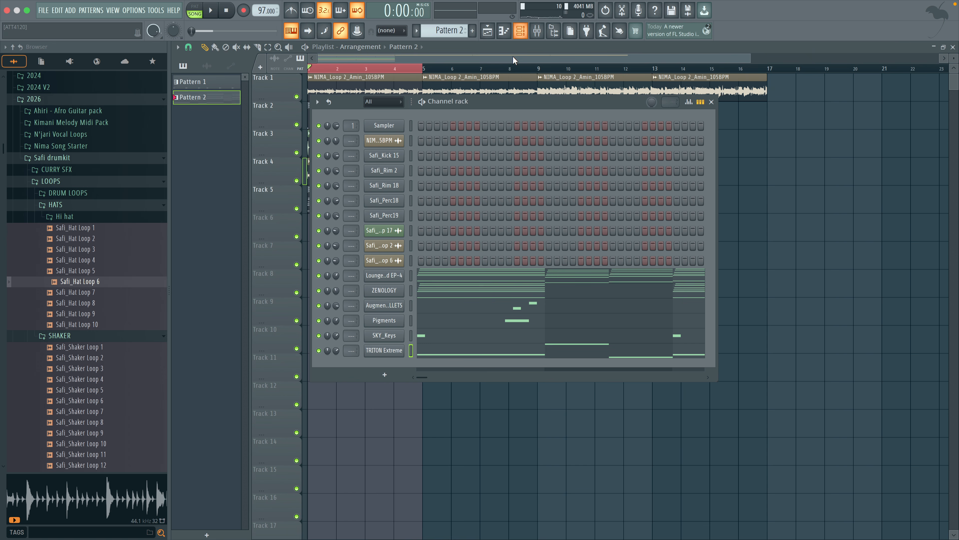
pyautogui.click(236, 306)
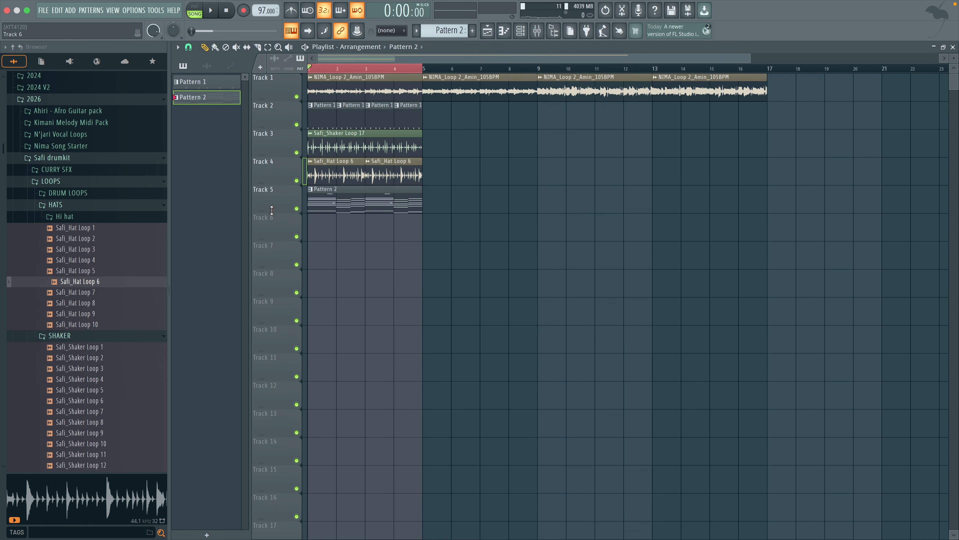
pyautogui.moveTo(440, 239); pyautogui.dragTo(439, 125)
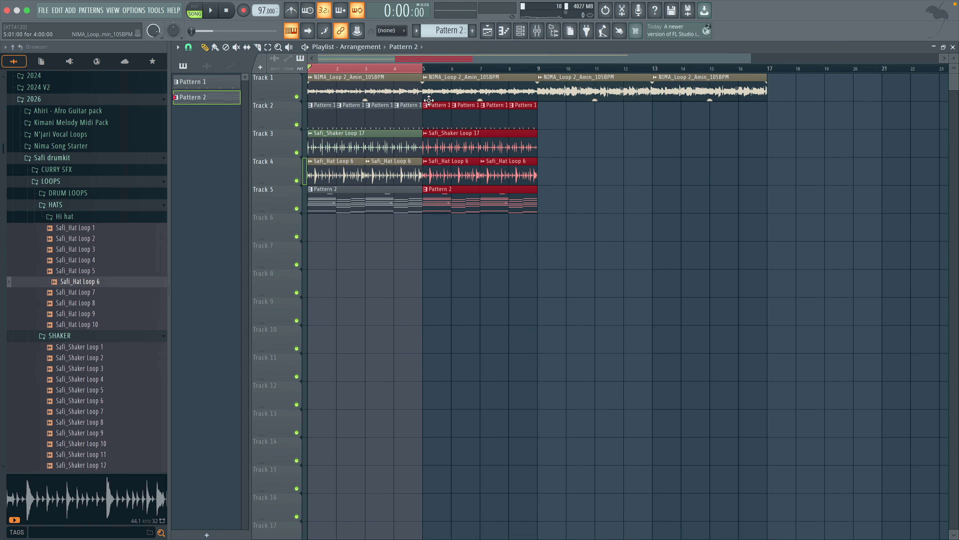
pyautogui.hotkey('ctrl', 'b')
pyautogui.hotkey('ctrl', 'b')
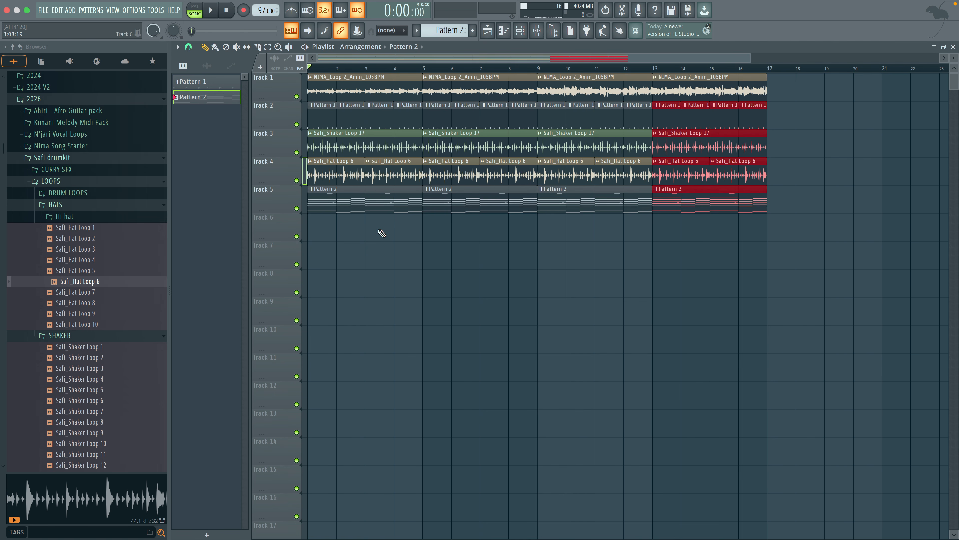
# Play the 16-bar arrangement through, checking the audio settings of the bar 9 Nima clip, and stop at the end.
pyautogui.click(341, 96)
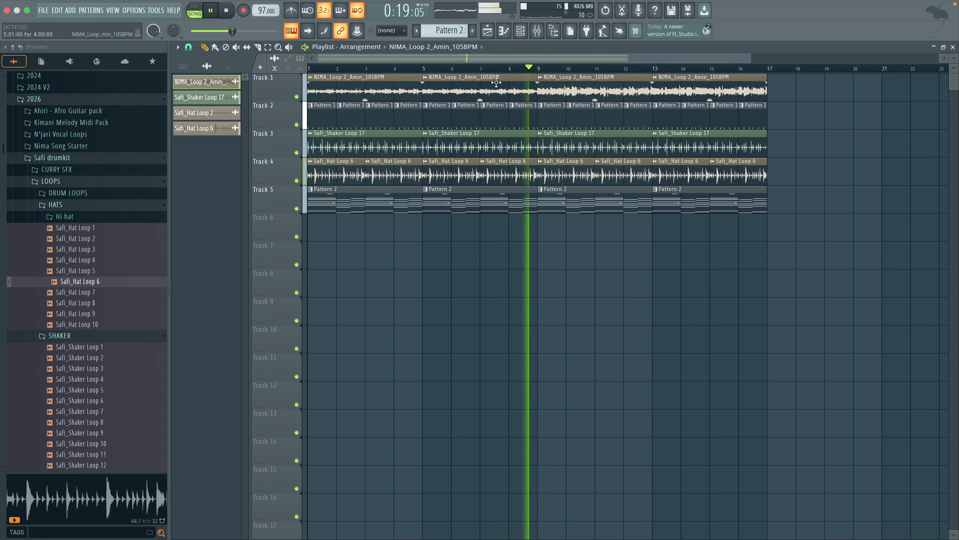
pyautogui.scroll(-1, 568, 223)
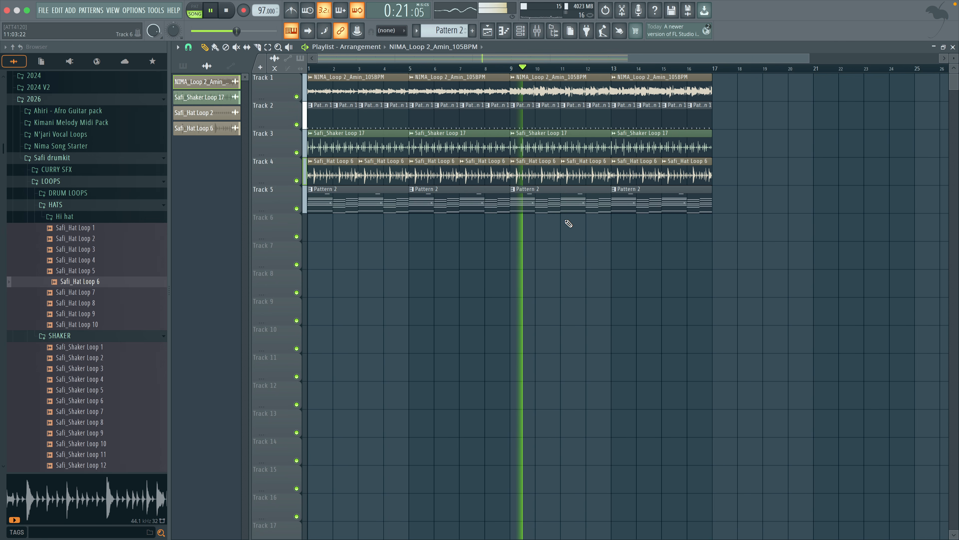
pyautogui.scroll(-1, 558, 228)
pyautogui.scroll(-1, 557, 226)
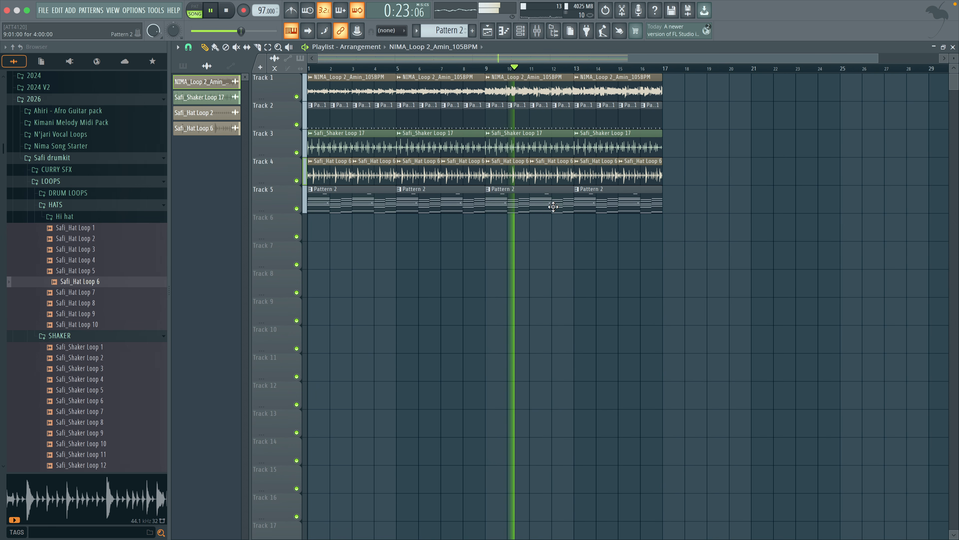
pyautogui.doubleClick(545, 88)
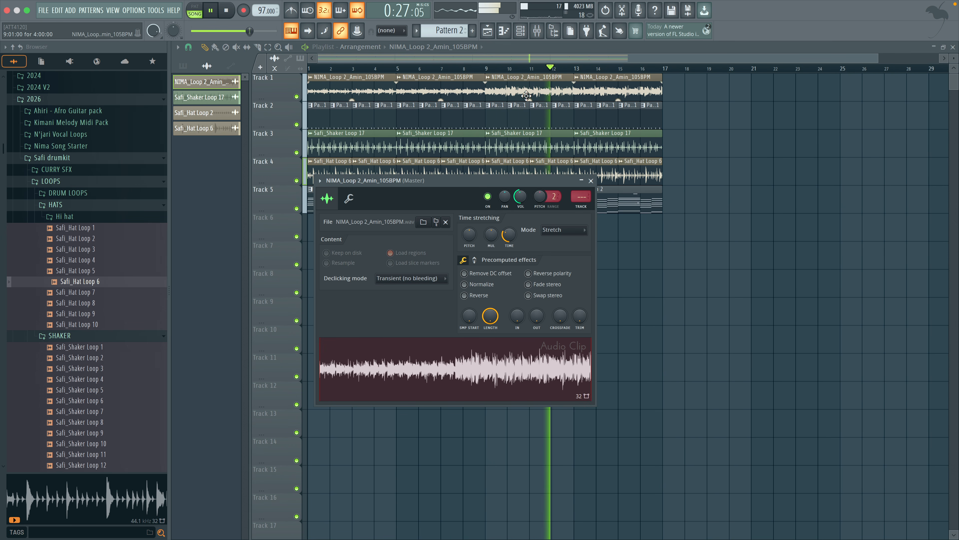
pyautogui.click(598, 95)
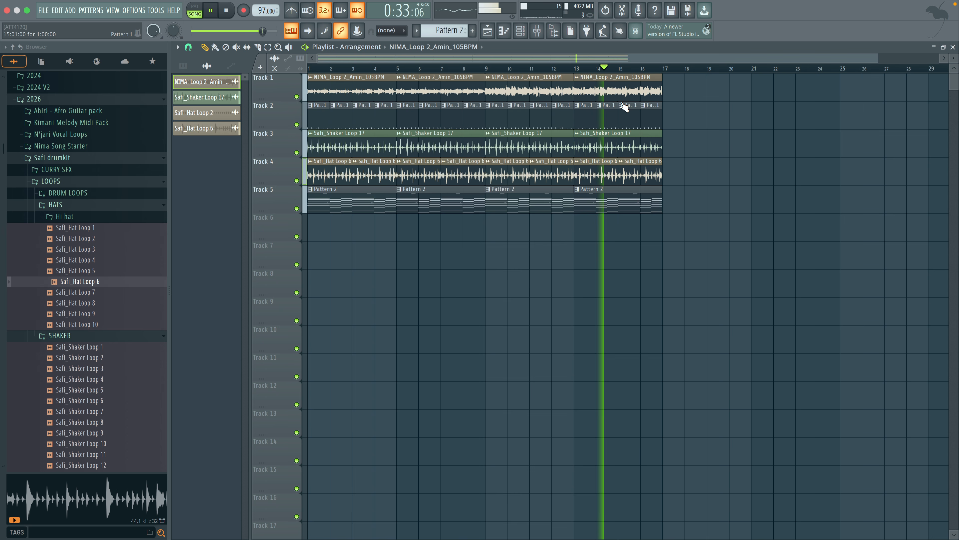
pyautogui.moveTo(619, 99)
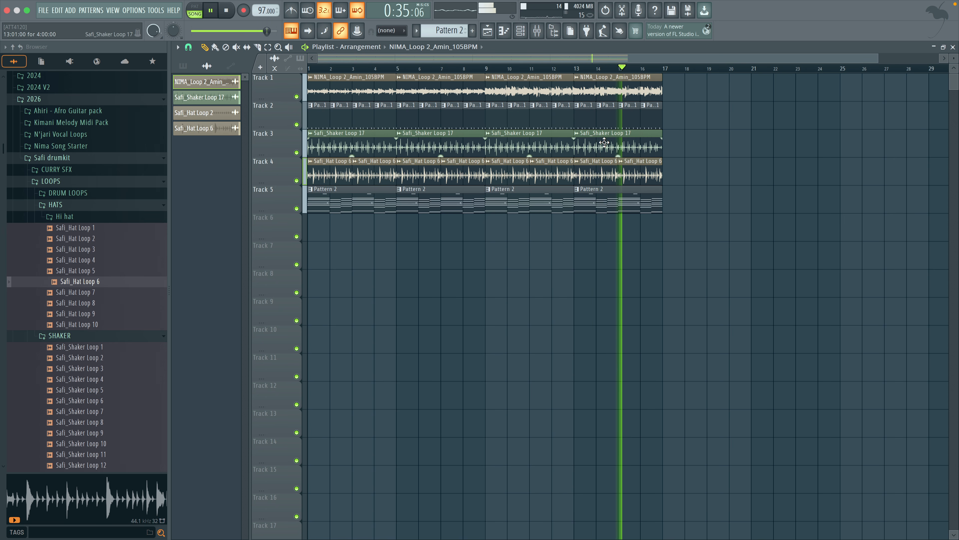
pyautogui.keyDown('ctrl'); pyautogui.scroll(-1, 450, 194); pyautogui.keyUp('ctrl')
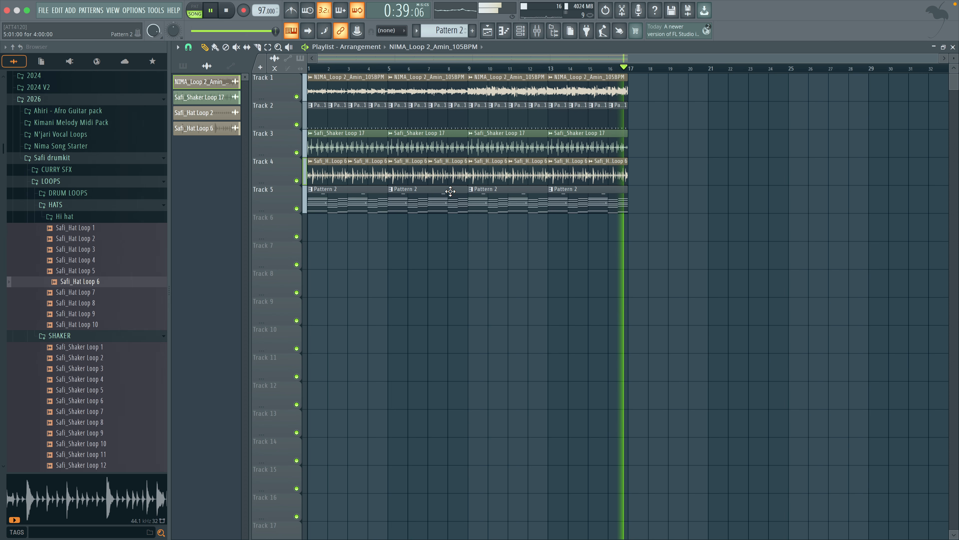
pyautogui.press('space')
pyautogui.click(340, 196)
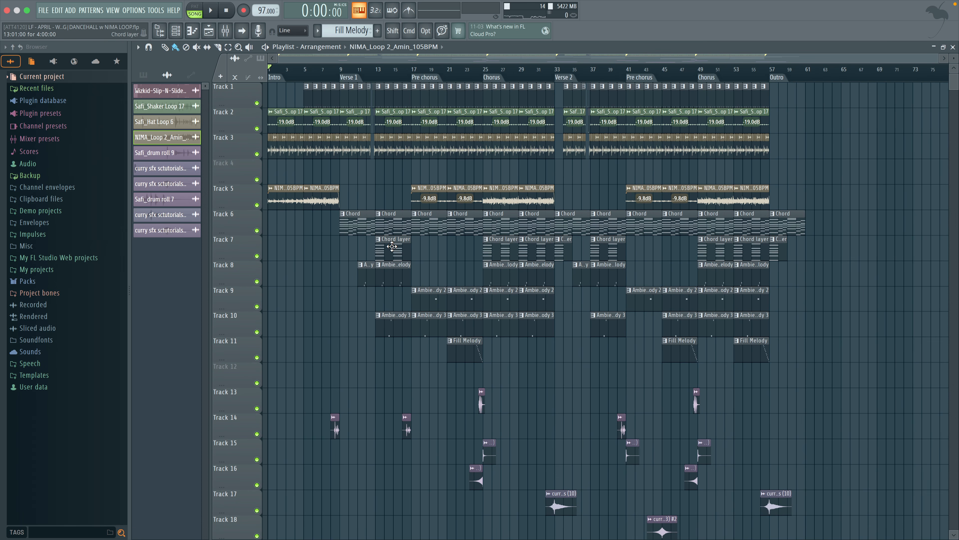
# Examine the full song arrangement, marquee-selecting the drum roll and SFX clips on Tracks 13 to 18.
pyautogui.scroll(-3, 400, 300)
pyautogui.moveTo(369, 318); pyautogui.dragTo(809, 489)
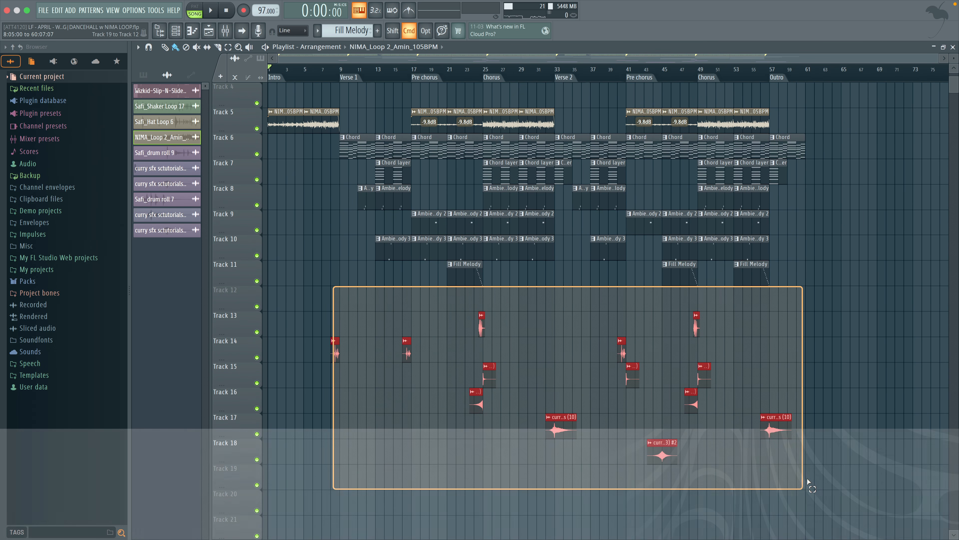
pyautogui.scroll(3, 415, 302)
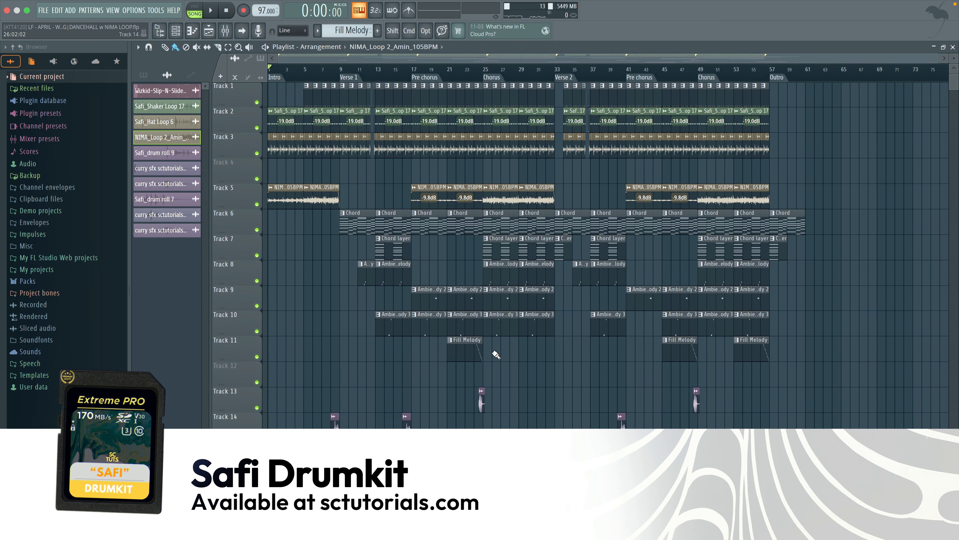
# Play the full arrangement from the intro, following its verse and pre-chorus into the first chorus.
pyautogui.press('space')
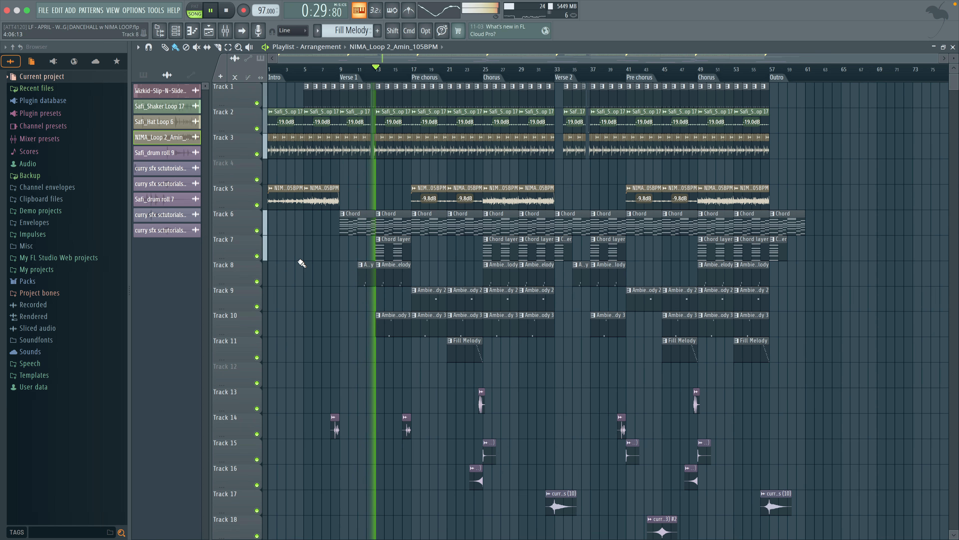
pyautogui.keyDown('ctrl'); pyautogui.scroll(4, 278, 250); pyautogui.keyUp('ctrl')
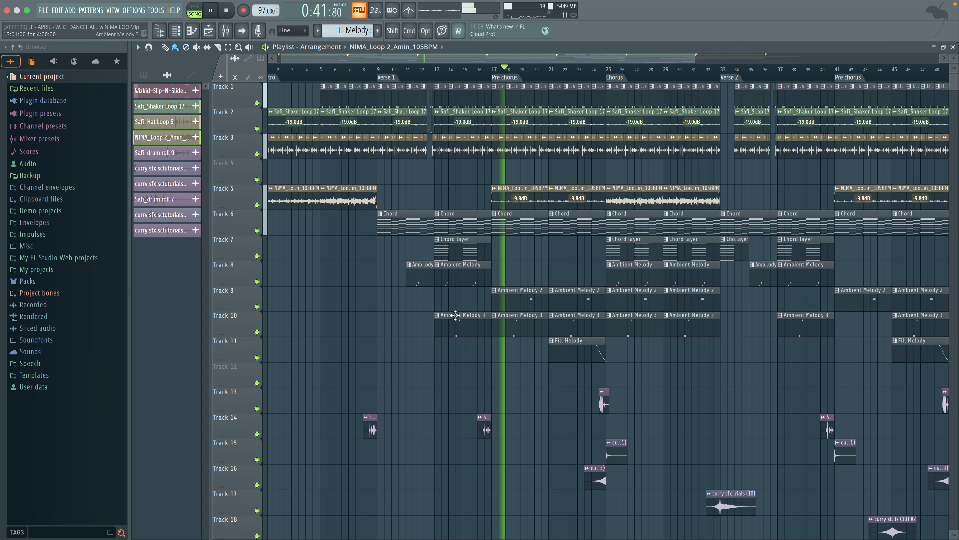
pyautogui.scroll(2, 527, 227)
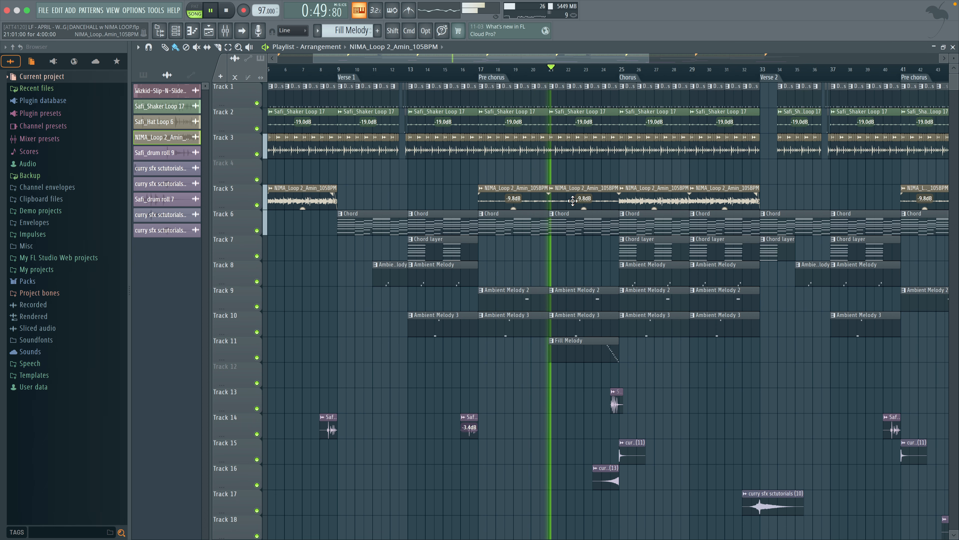
pyautogui.scroll(3, 563, 200)
pyautogui.scroll(-1, 574, 200)
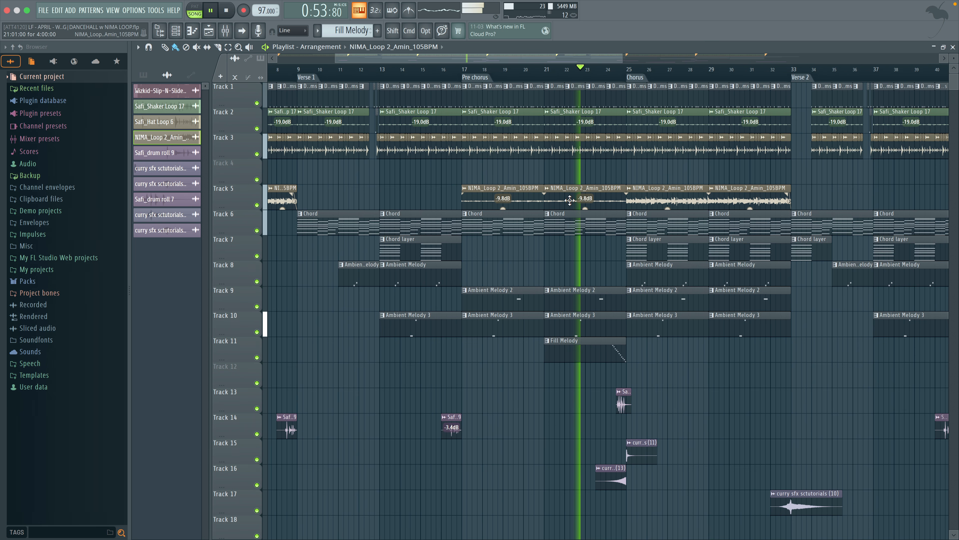
pyautogui.scroll(-1, 570, 200)
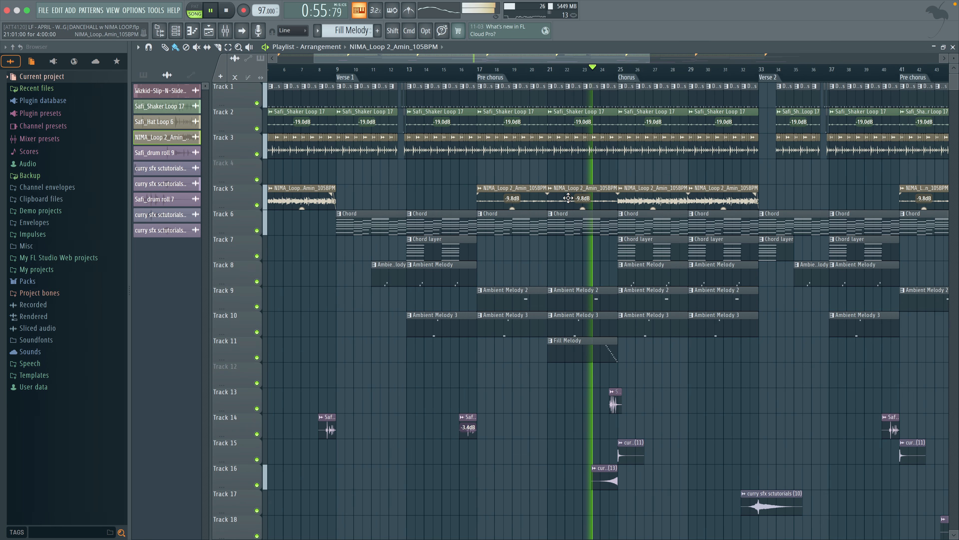
pyautogui.hscroll(3, 567, 200)
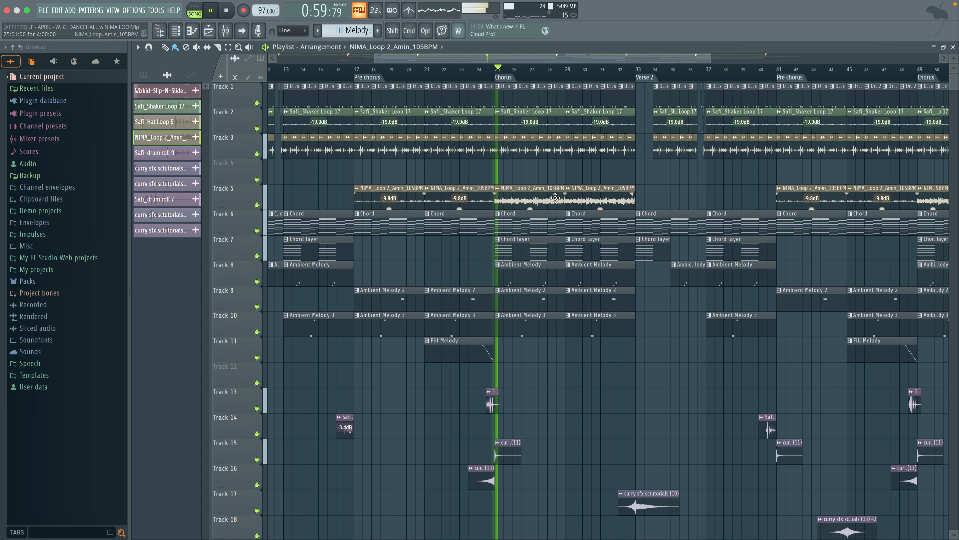
pyautogui.scroll(-1, 555, 198)
pyautogui.scroll(-1, 554, 199)
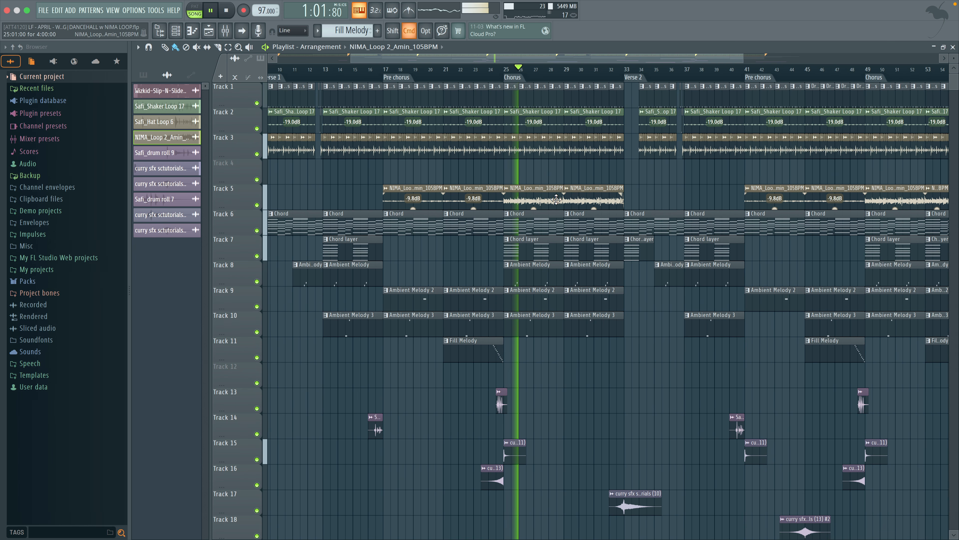
pyautogui.scroll(-1, 555, 199)
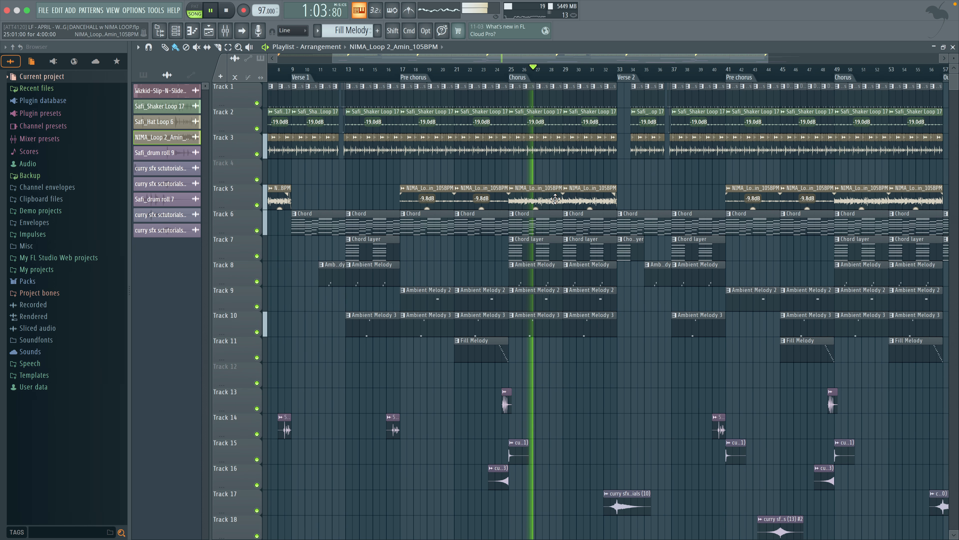